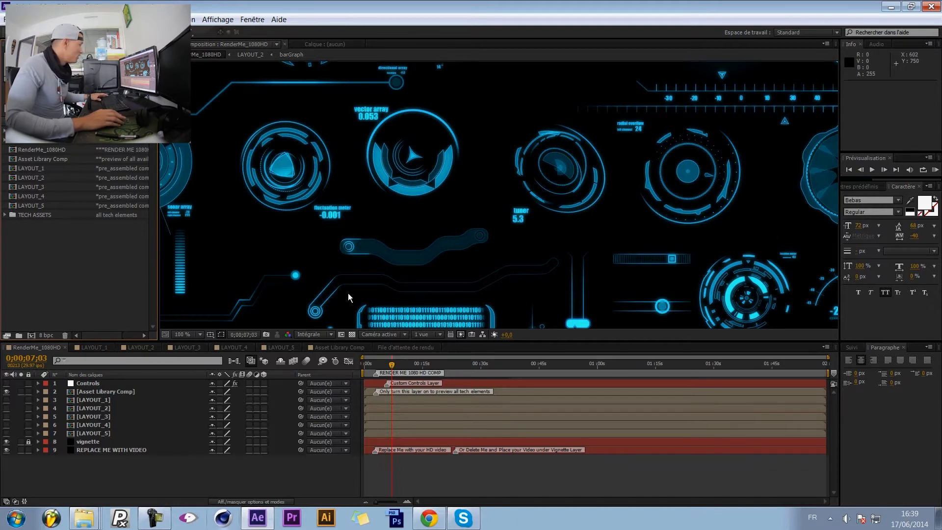
Step: Preview the RenderMe_1080HD composition's animation at full resolution
scroll(417, 218, "down", 1)
scroll(451, 195, "up", 1)
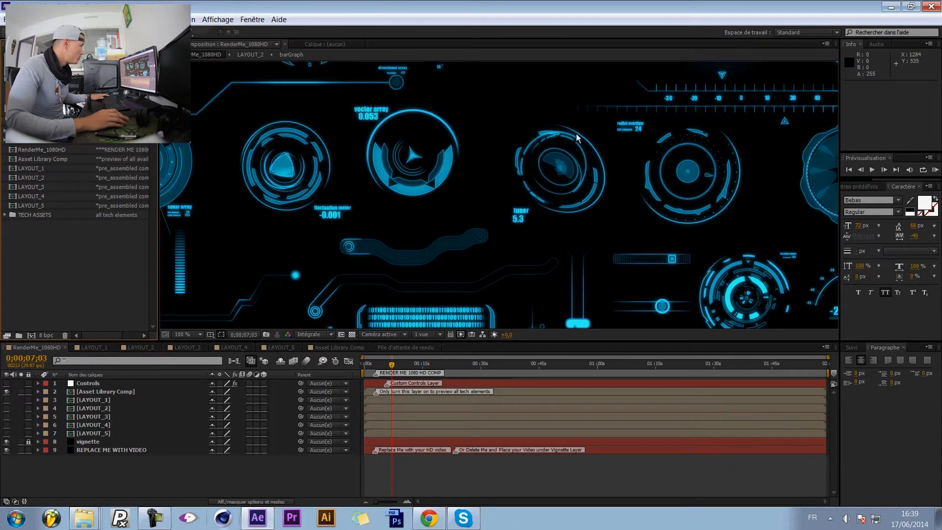
key("KP_0")
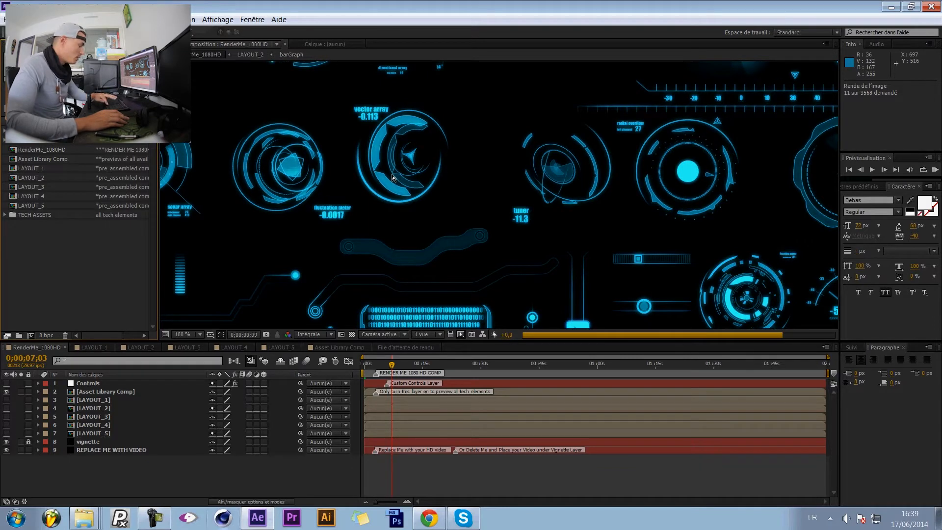
key("space")
key("space")
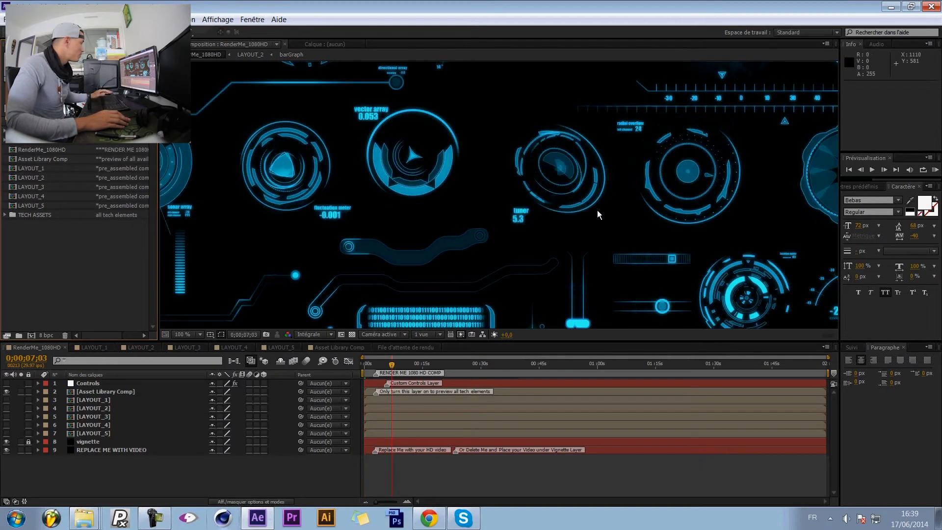
Step: Lower the composition's preview resolution to half (Un demi) and run a RAM preview of RenderMe_1080HD
scroll(598, 212, "down", 2)
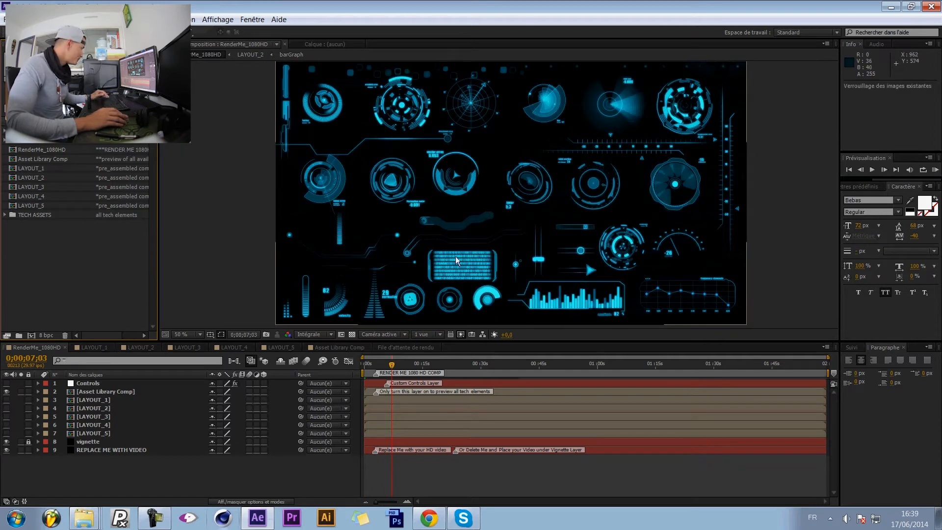
left_click(321, 334)
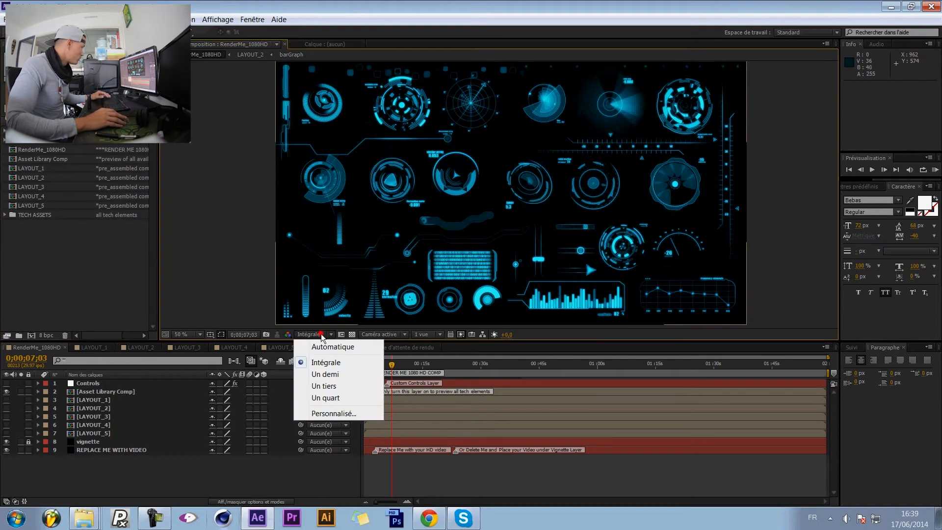
left_click(325, 373)
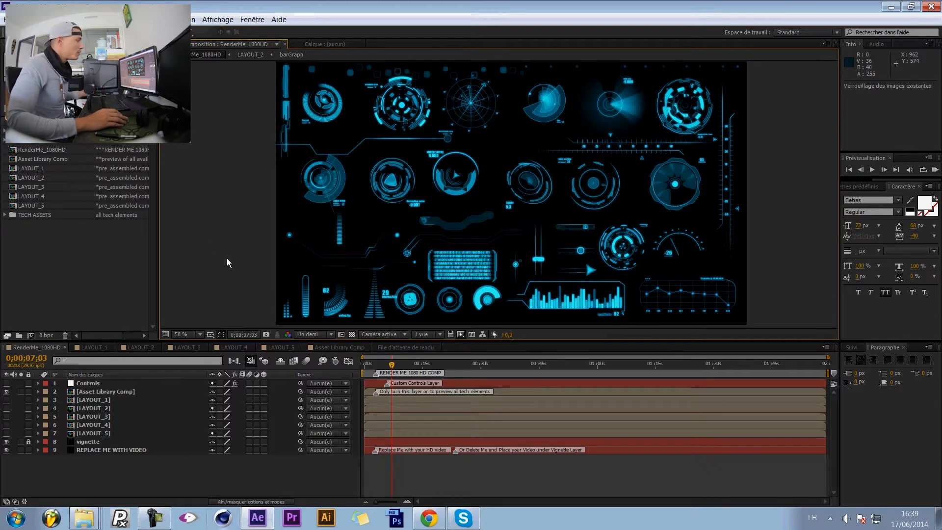
key("KP_0")
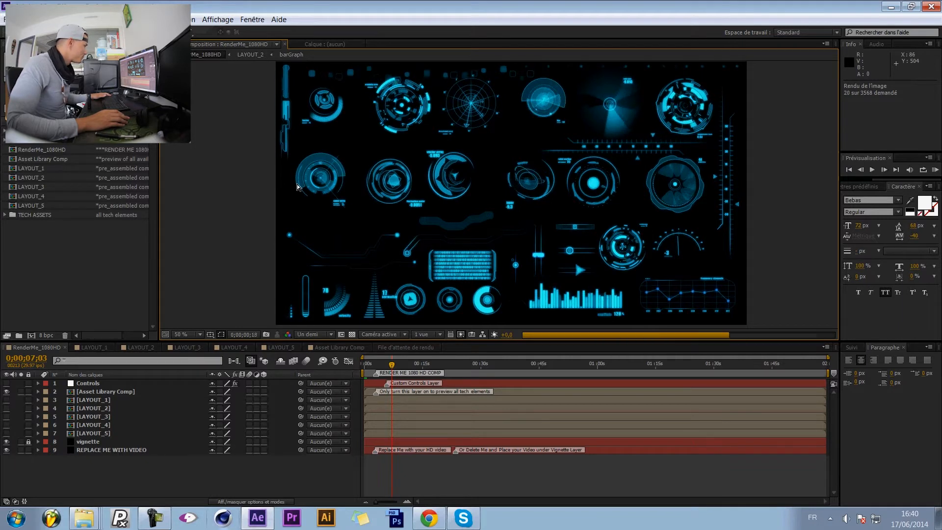
key("space")
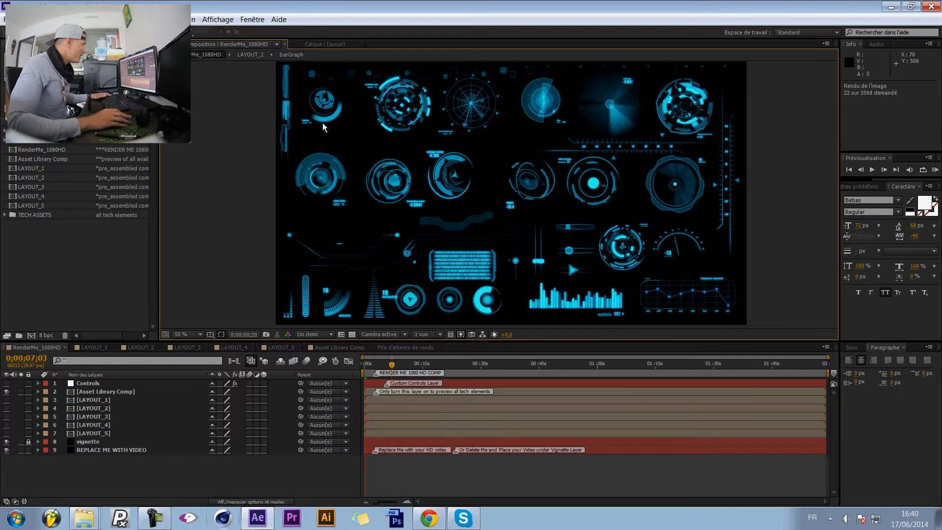
key("space")
Step: Open the LAYOUT_3 composition and examine its interface elements at 0;00;15;23
key("period")
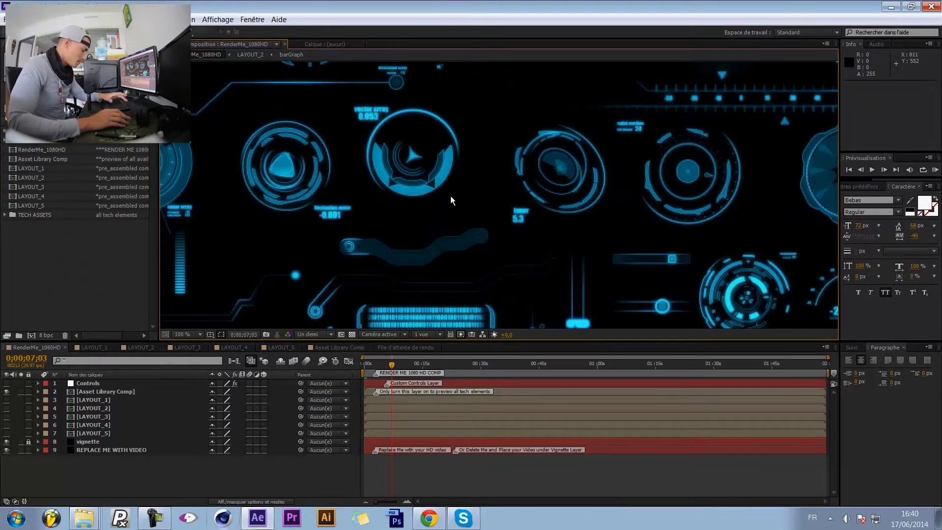
key("comma")
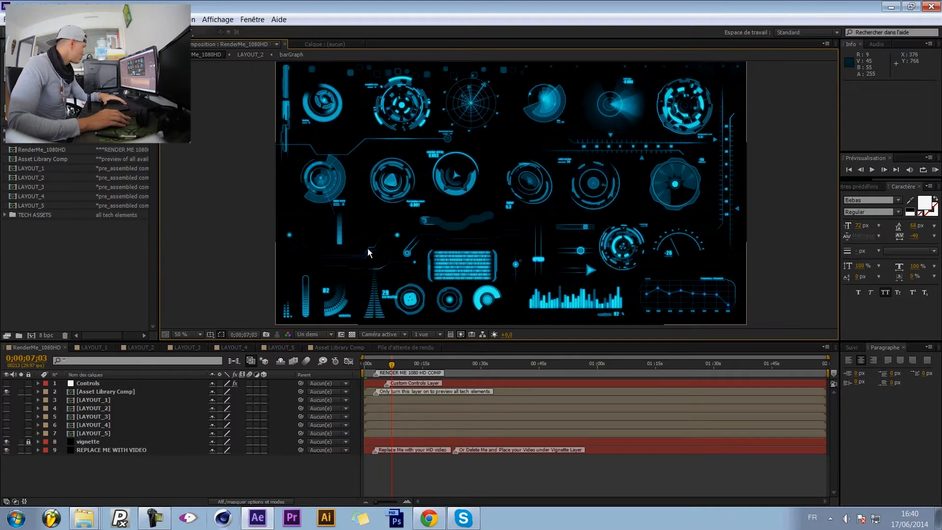
key("period")
left_click(182, 347)
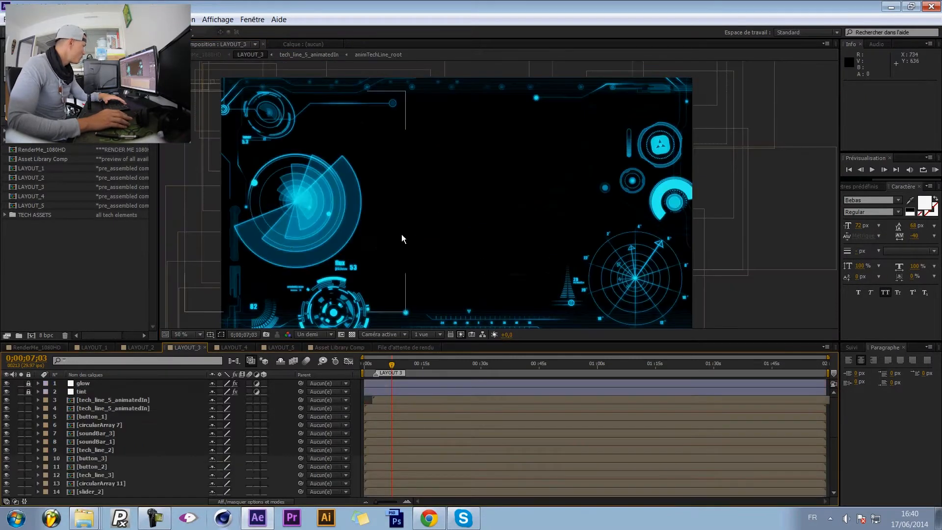
scroll(394, 250, "down", 1)
scroll(393, 249, "up", 1)
left_click_drag(392, 249, 473, 218)
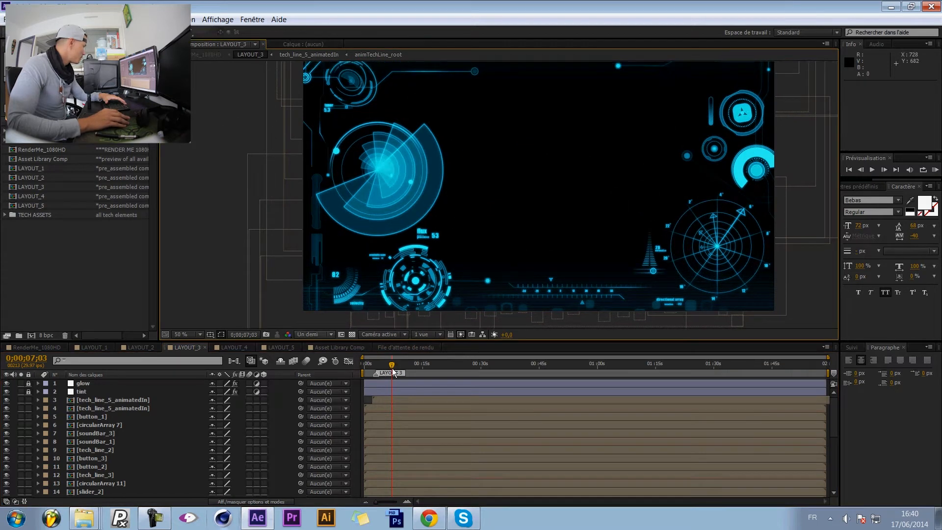
left_click(425, 365)
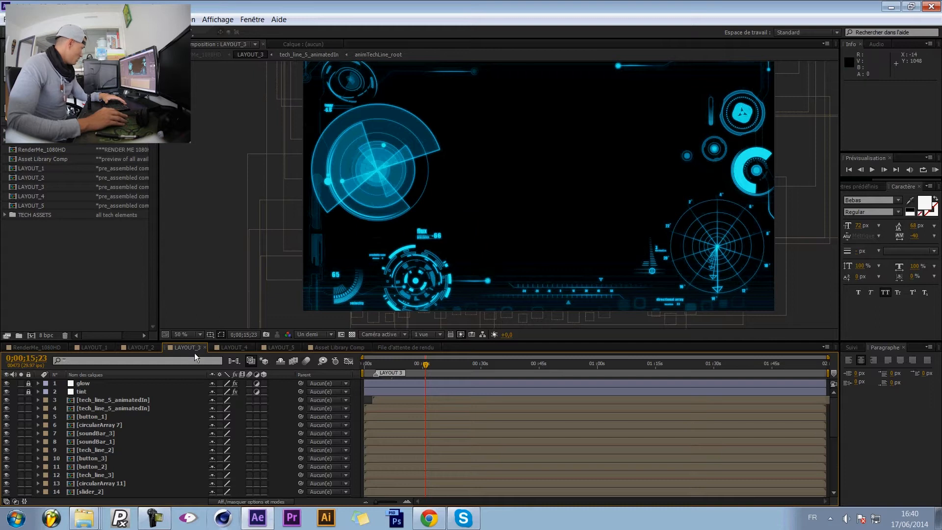
Step: Open the LAYOUT_4 composition and hide every layer from side_Tech down to bg_circuitLines
left_click(234, 348)
scroll(477, 208, "down", 2)
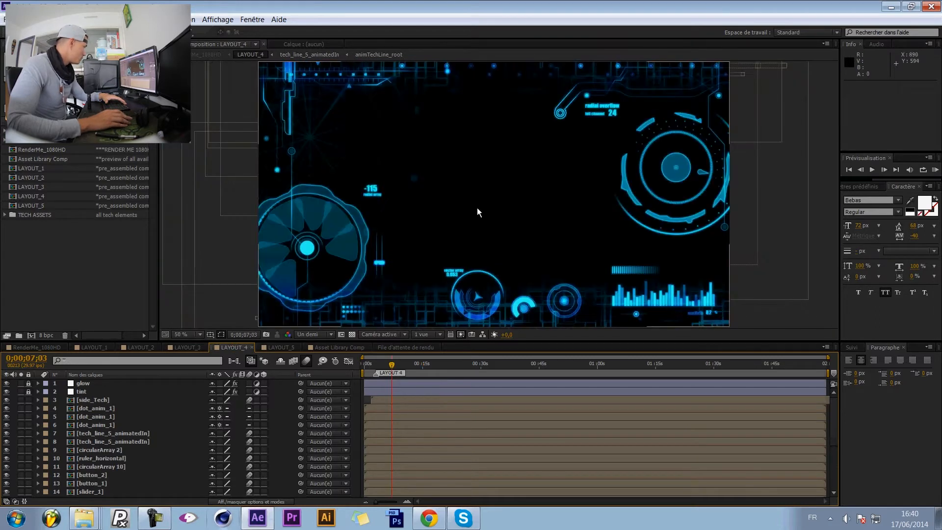
scroll(476, 208, "down", 1)
scroll(476, 208, "up", 1)
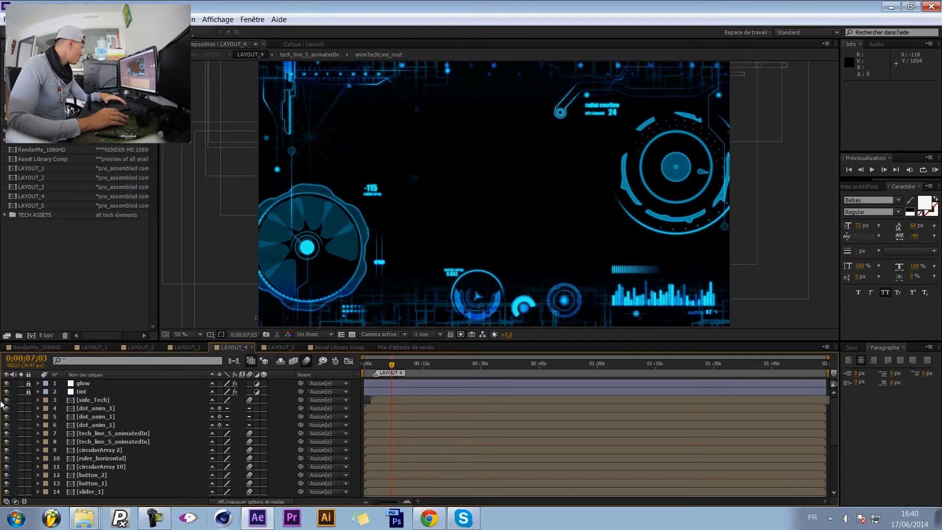
left_click_drag(6, 482, 7, 492)
scroll(30, 453, "down", 4)
left_click_drag(6, 401, 9, 452)
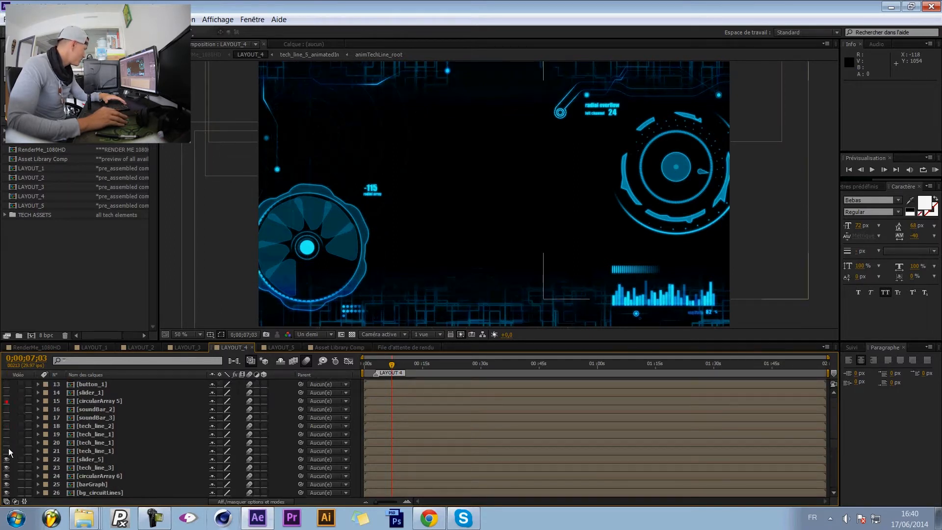
left_click_drag(7, 485, 7, 484)
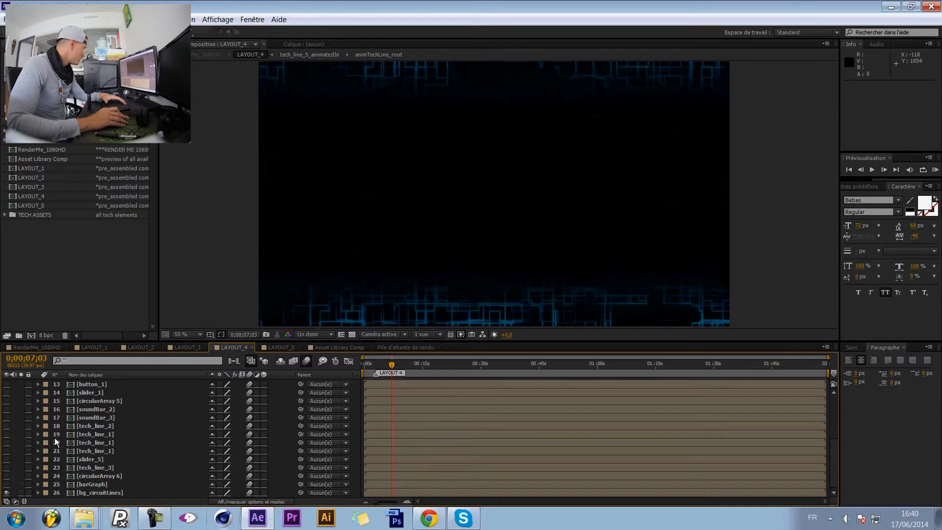
left_click(6, 492)
Step: Move the tech_line_1 element on layer 21 to position 1186, 416 and leave it as the only visible element
left_click_drag(7, 460, 7, 412)
left_click_drag(377, 87, 592, 176)
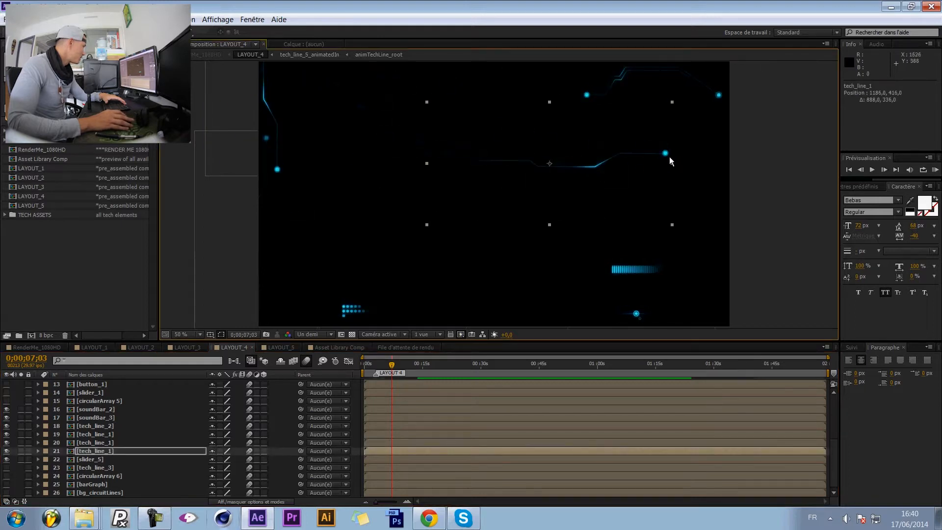
left_click(6, 461)
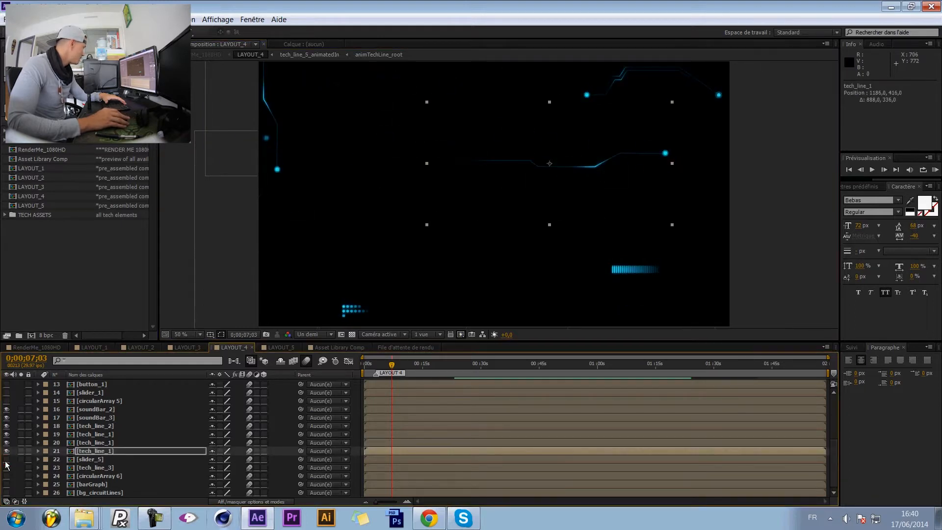
left_click_drag(5, 442, 8, 417)
scroll(9, 429, "up", 4)
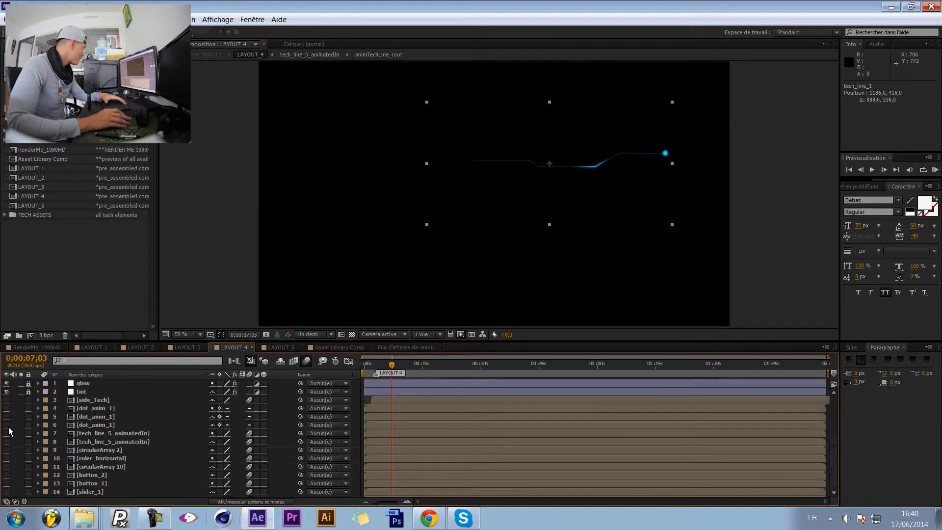
left_click(7, 425)
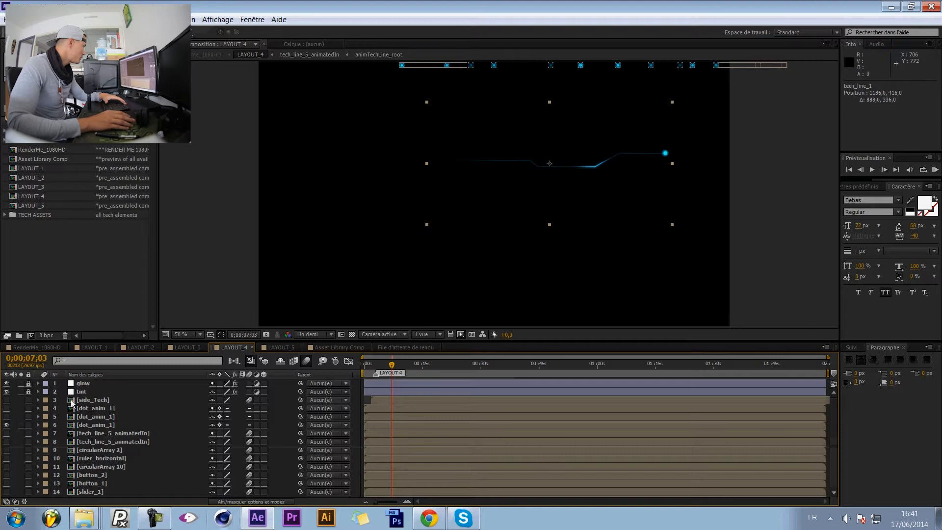
left_click(6, 425)
left_click(5, 433)
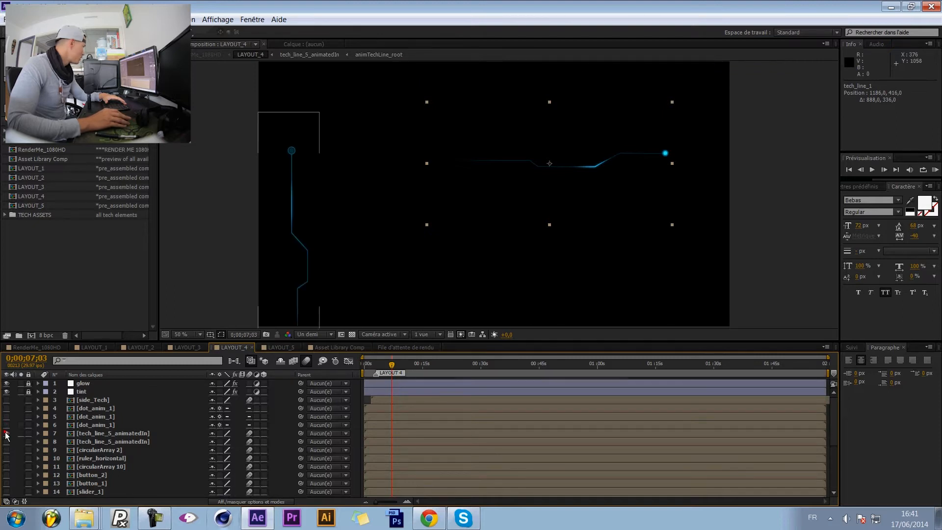
left_click(6, 434)
Step: Show the circularArray 2 layer, scale it to 66%, and place it at the faded end of the tech line
left_click(6, 450)
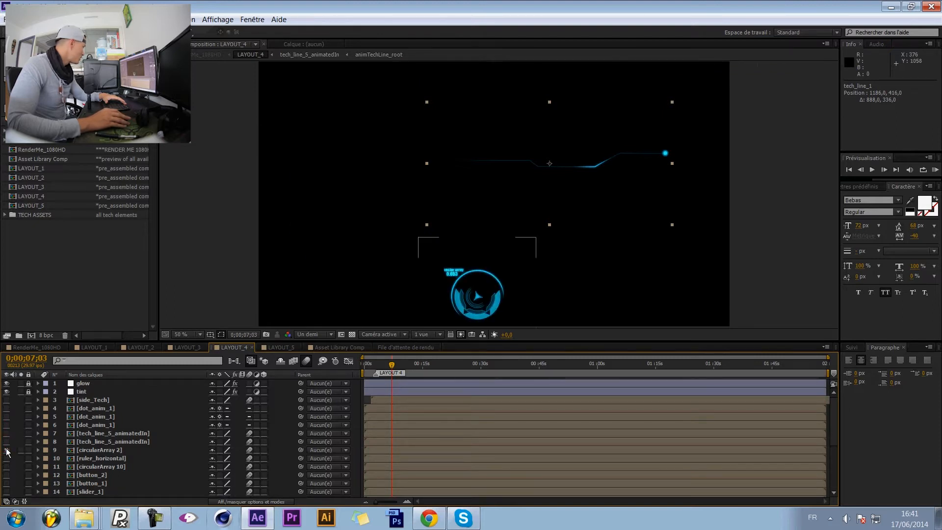
left_click_drag(486, 297, 434, 172)
key("s")
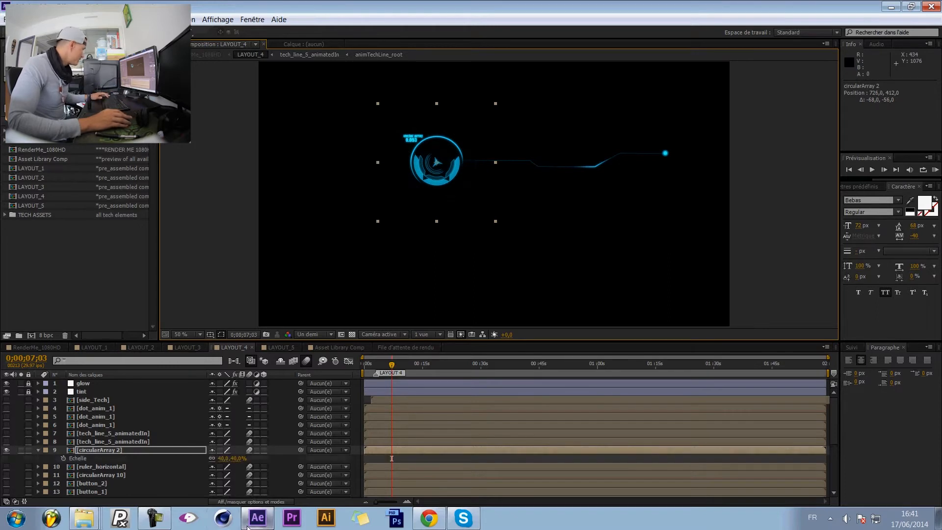
left_click_drag(238, 459, 251, 459)
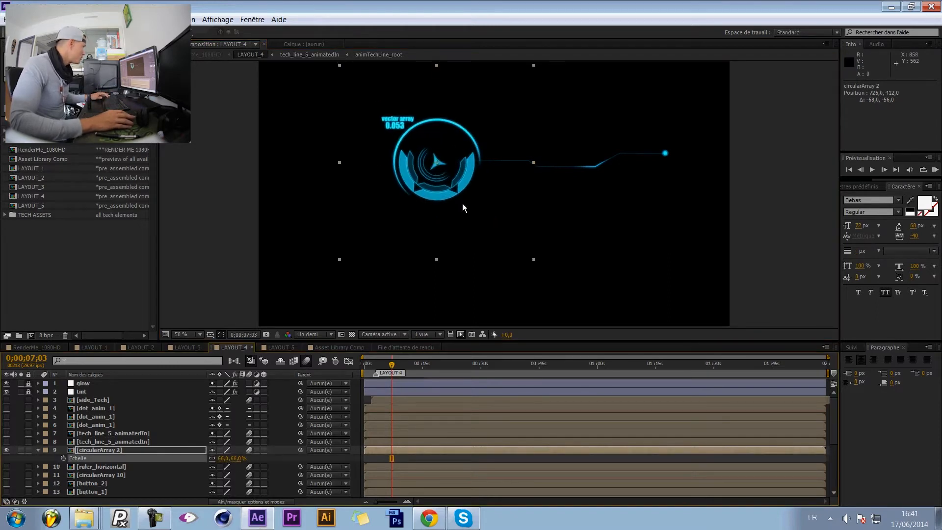
mouse_move(443, 189)
left_mouse_down()
mouse_move(450, 204)
mouse_move(454, 190)
left_mouse_up()
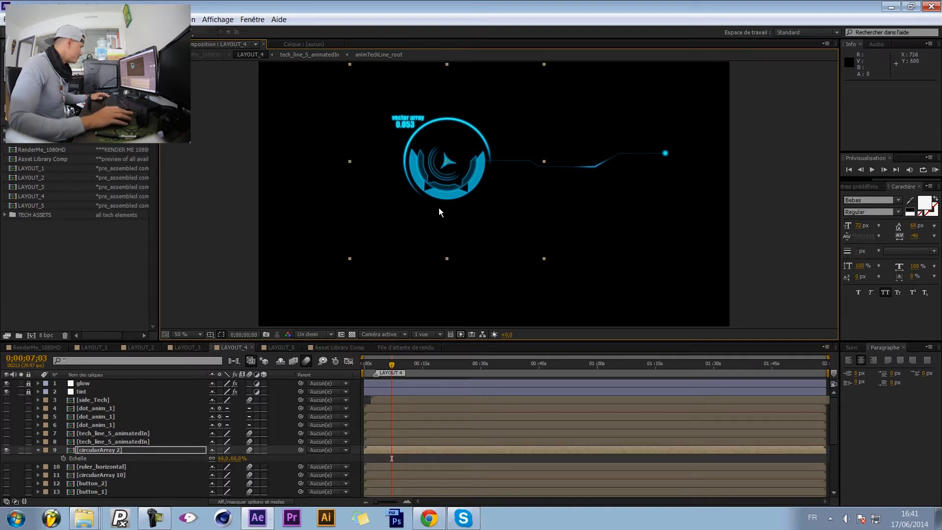
left_click(39, 449)
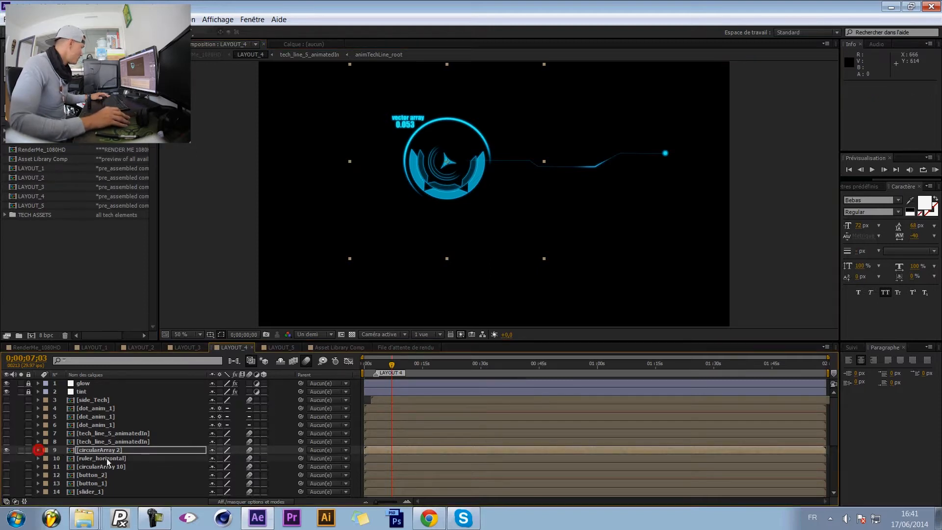
left_click(208, 246)
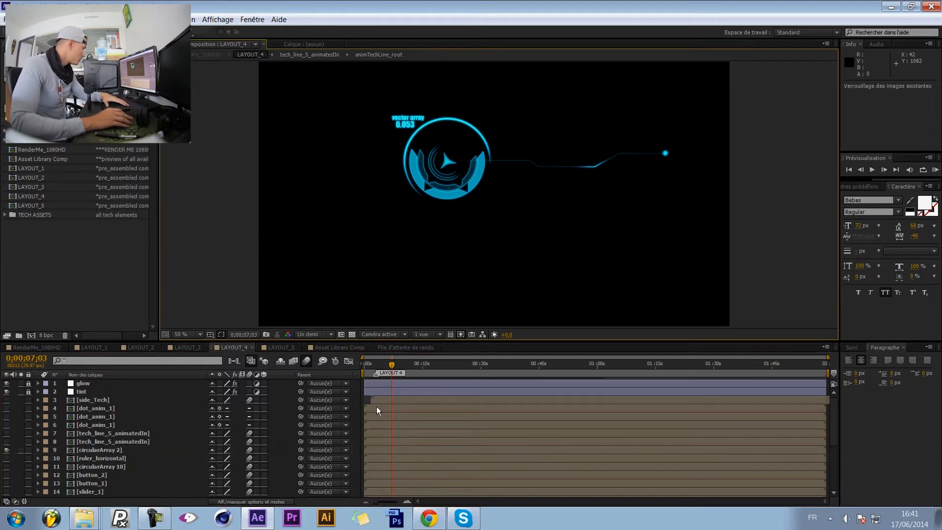
Step: Run a RAM preview of LAYOUT_4 to check the circular array and tech line animation
key("KP_0")
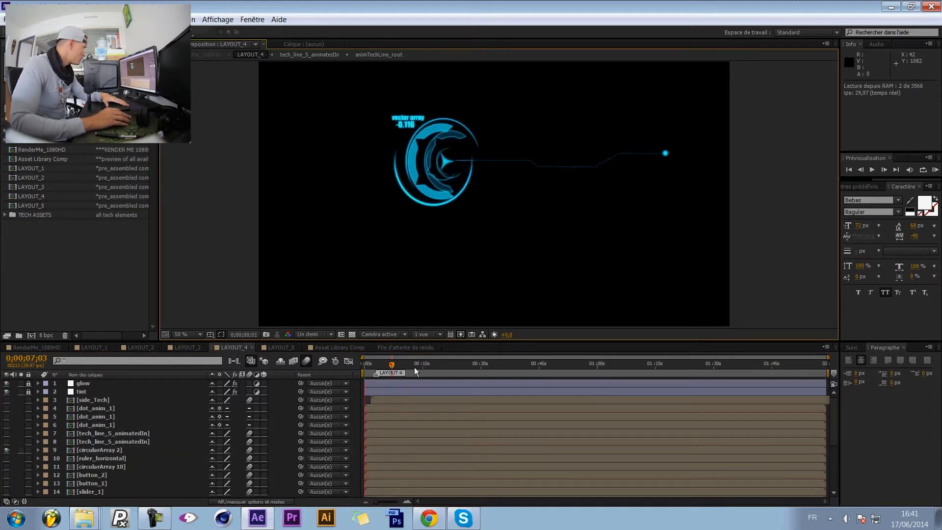
key("space")
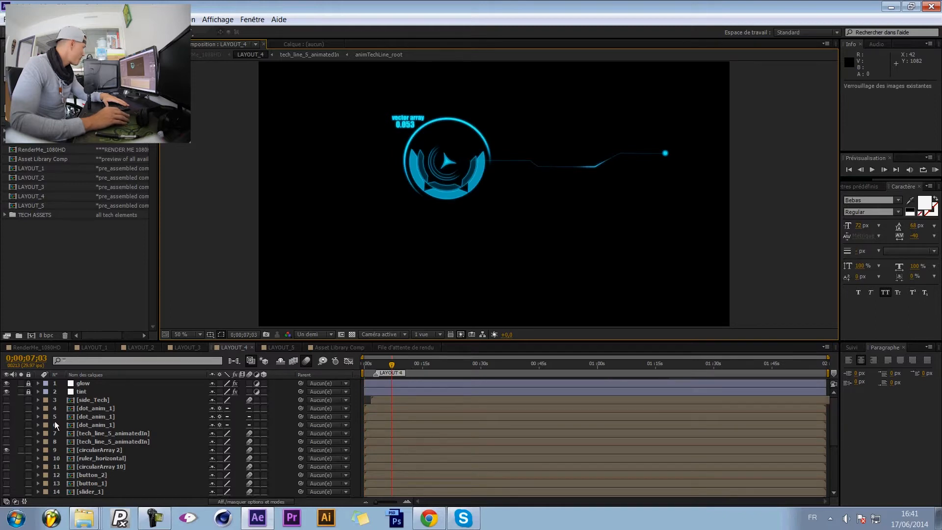
key("KP_0")
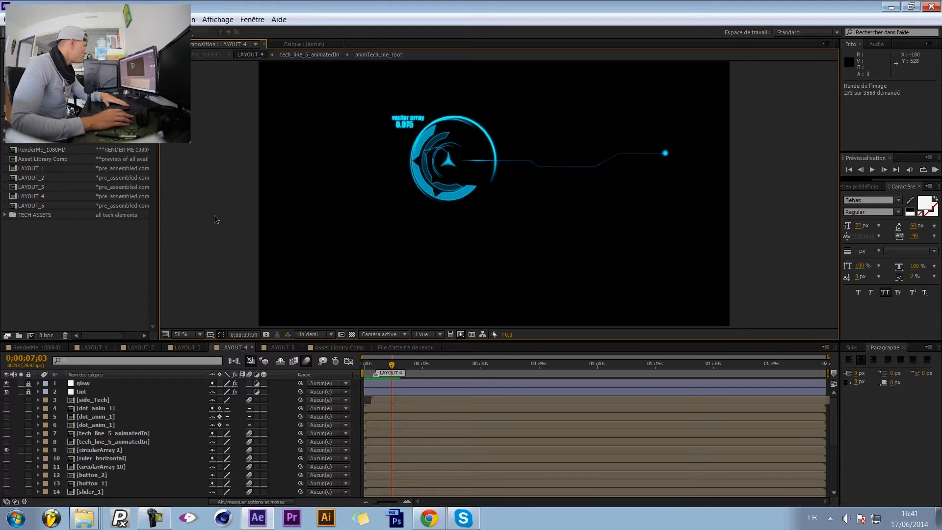
key("space")
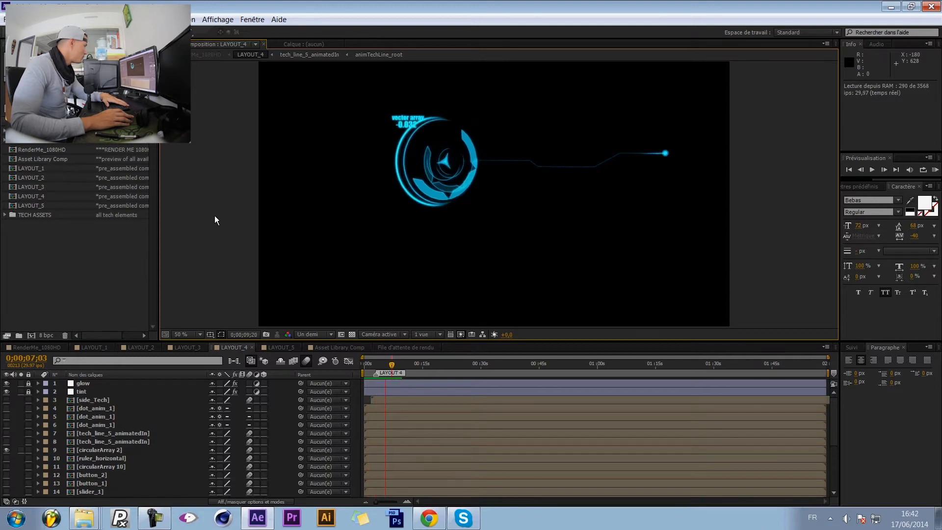
key("space")
Step: Shorten the LAYOUT_4 work area to end at 0;00;11;17 and add the composition to the render queue
left_click_drag(828, 372, 423, 369)
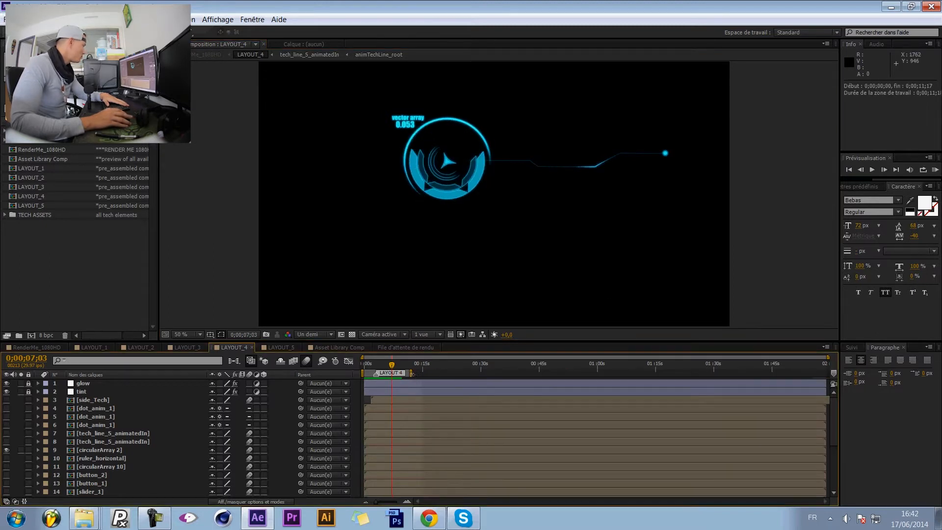
left_click(12, 19)
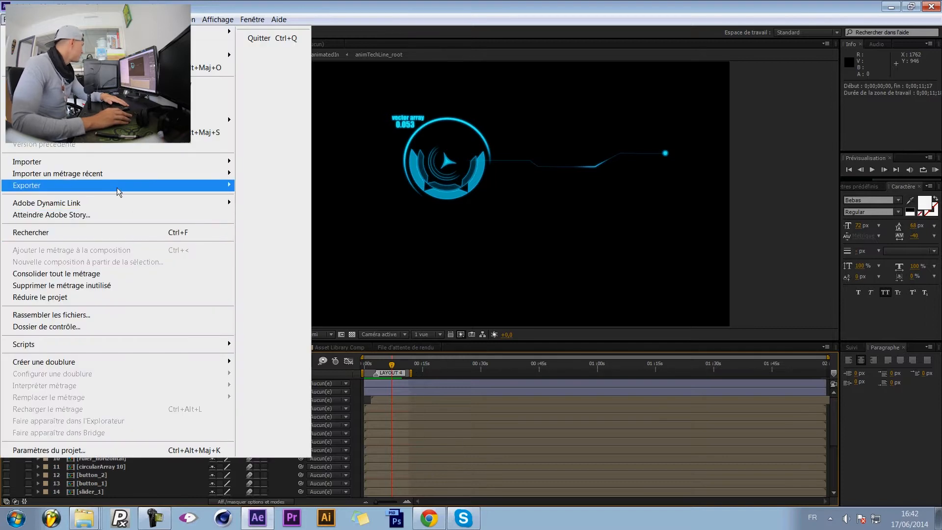
mouse_move(115, 185)
left_click(305, 207)
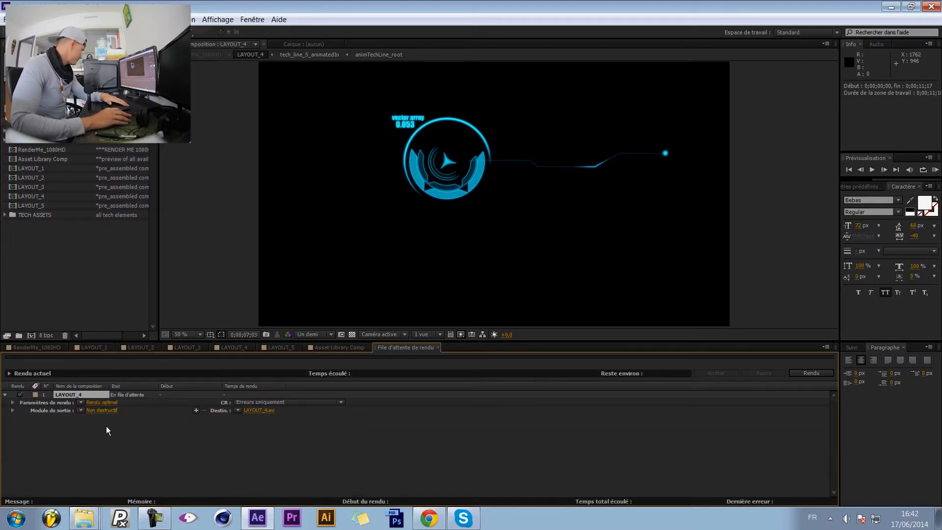
Step: Set the output format of the queued LAYOUT_4 render to a PNG sequence
left_click(104, 411)
left_click(129, 51)
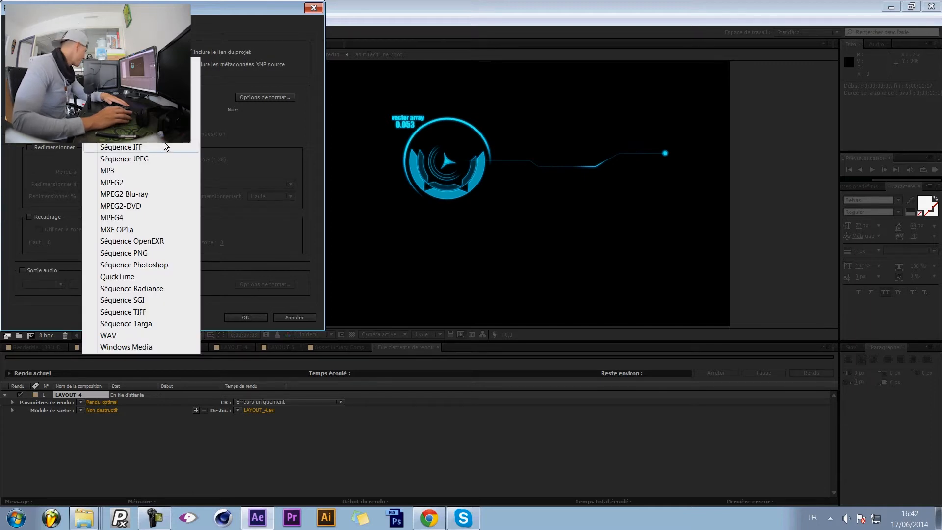
left_click(153, 250)
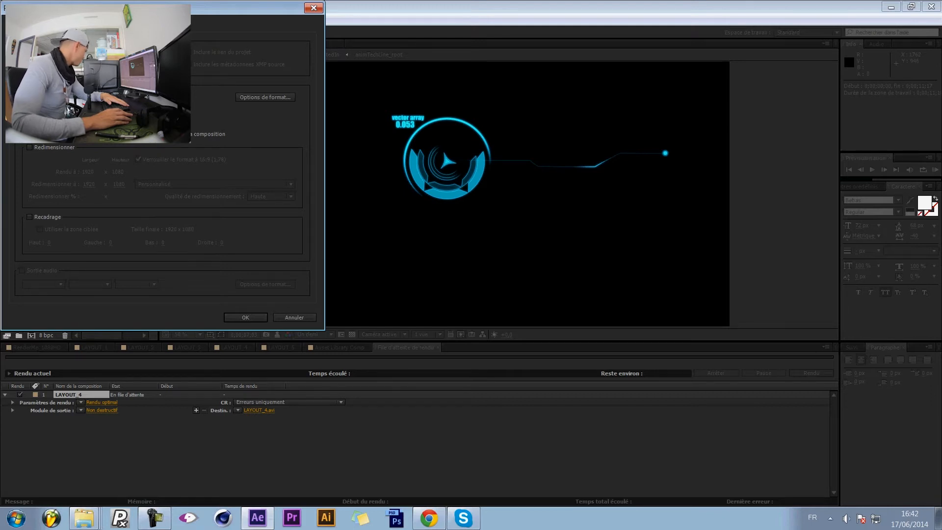
left_click(262, 318)
Step: For the render destination, create a folder named "hud tuto" on the desktop
left_click(252, 411)
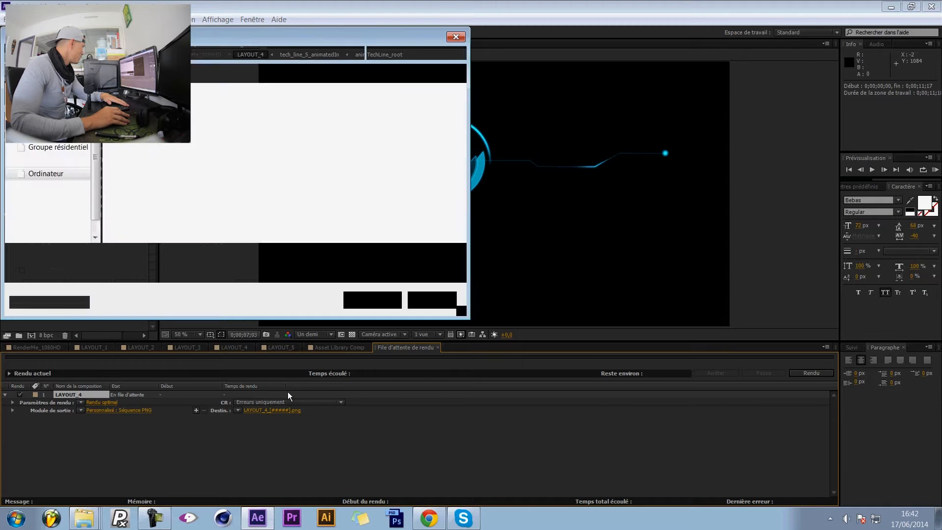
scroll(96, 164, "up", 3)
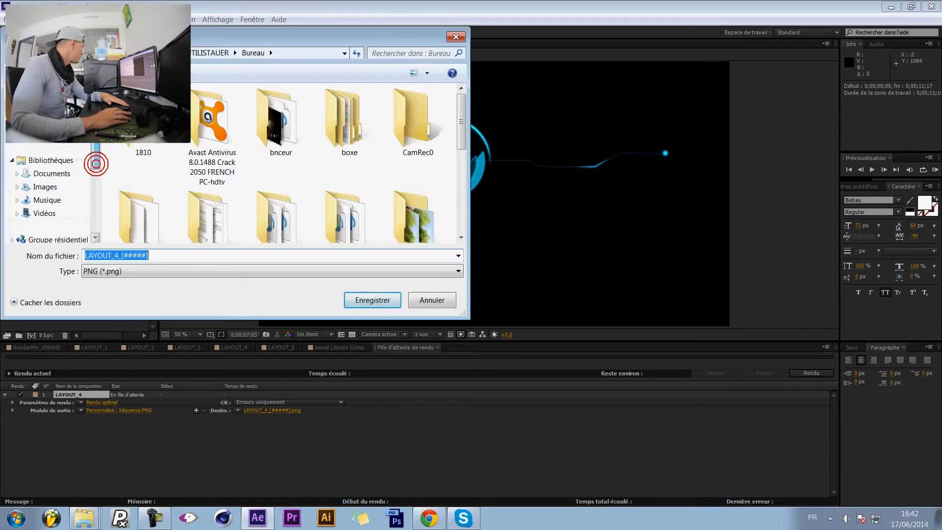
left_click(413, 72)
right_click(420, 211)
right_click(442, 185)
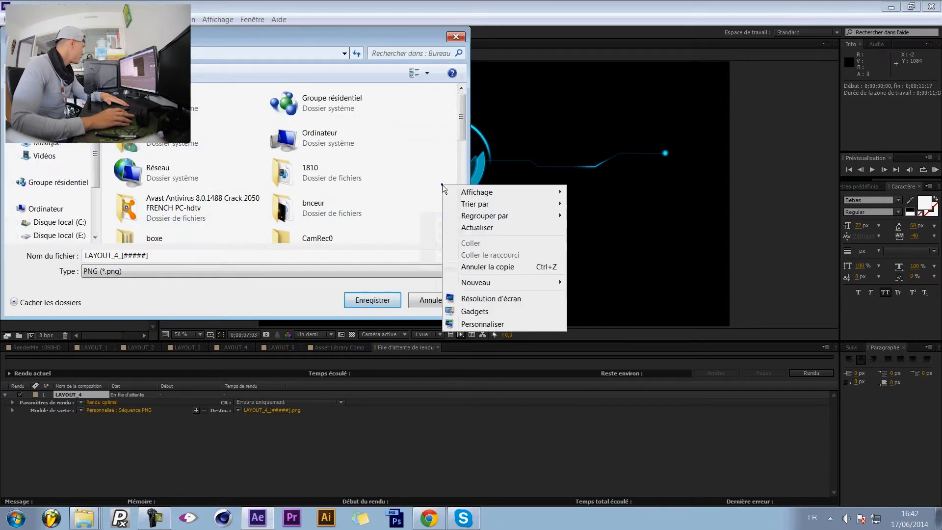
mouse_move(535, 283)
left_click(596, 282)
type("hud tuto")
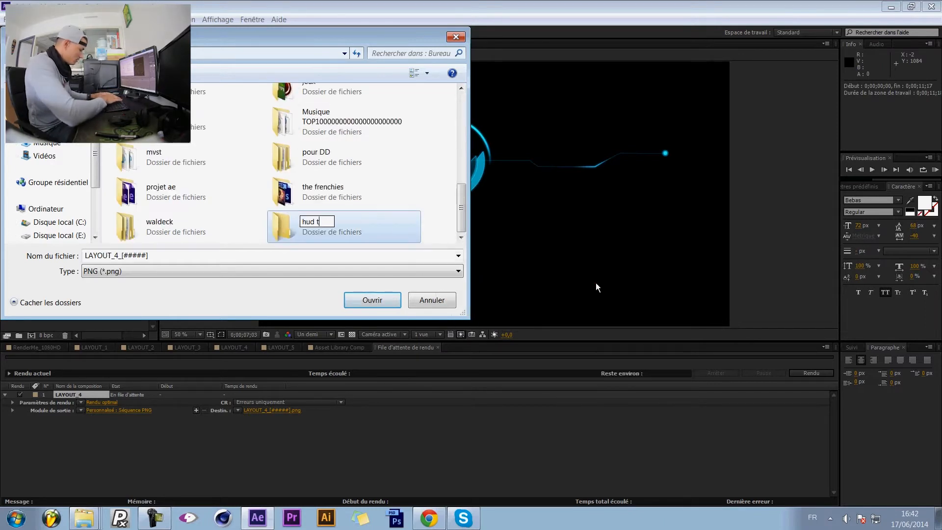
key("Return")
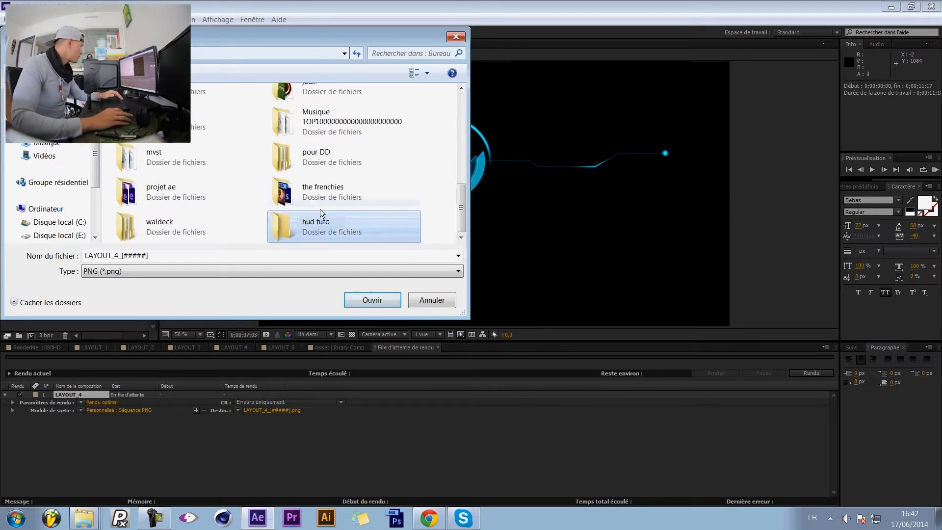
Step: Save the PNG sequence output into the hud tuto folder and start rendering LAYOUT_4
double_click(326, 221)
left_click(373, 301)
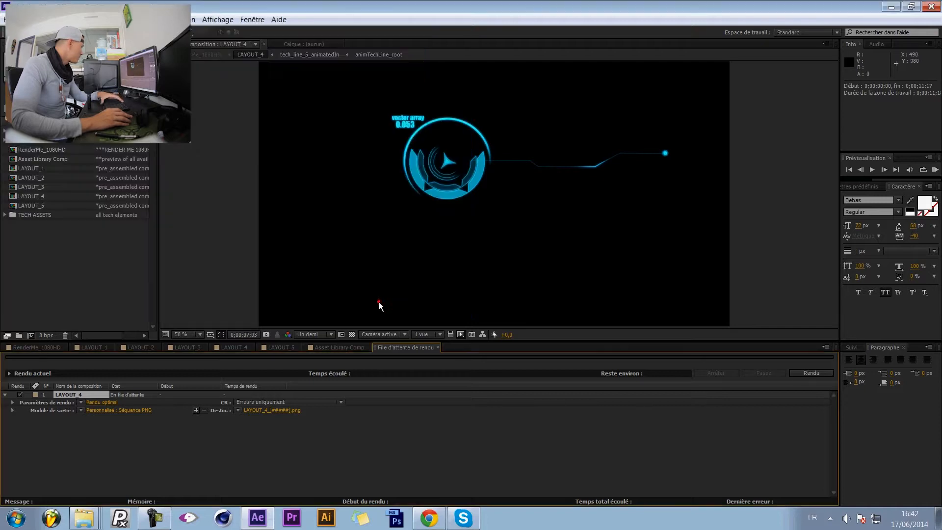
left_click(803, 374)
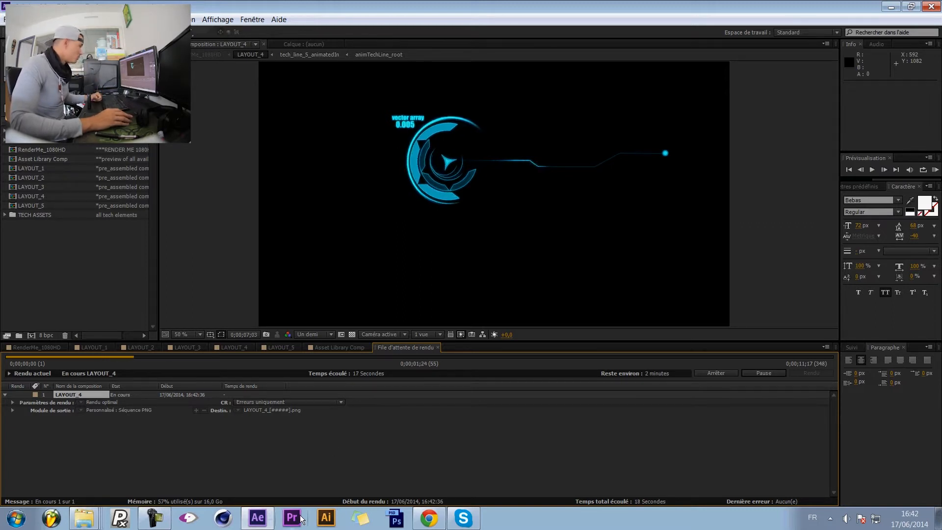
Step: Minimise the rendering program, move the file explorer window off the desktop video files, and select fise 2014 fini
left_click(891, 7)
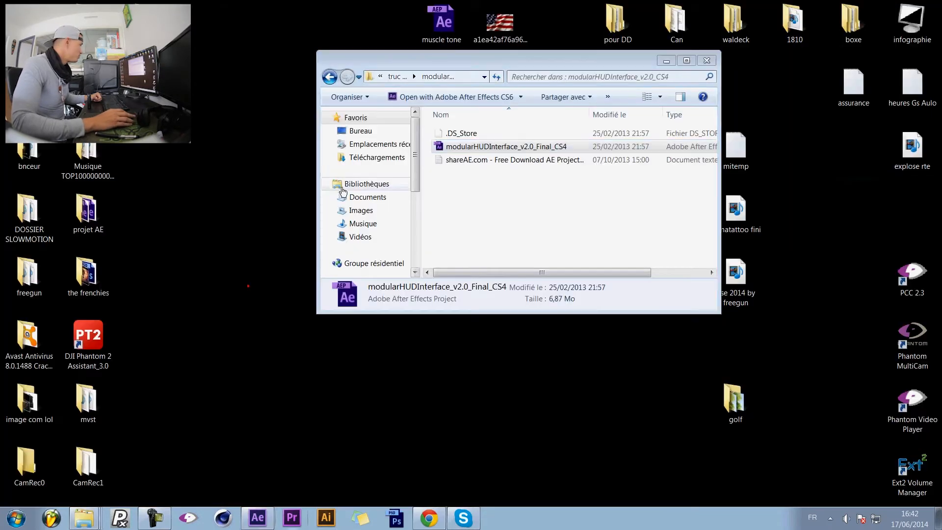
left_click_drag(594, 63, 374, 71)
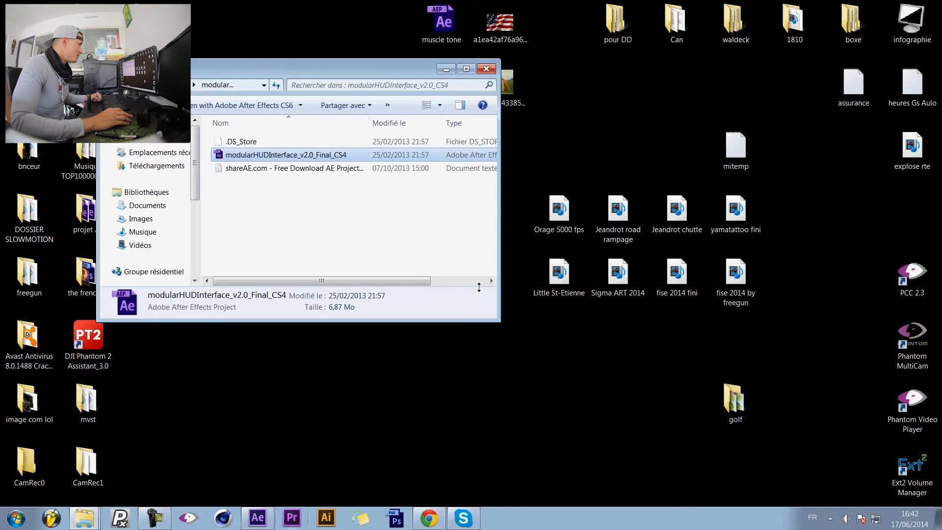
left_click_drag(372, 66, 426, 63)
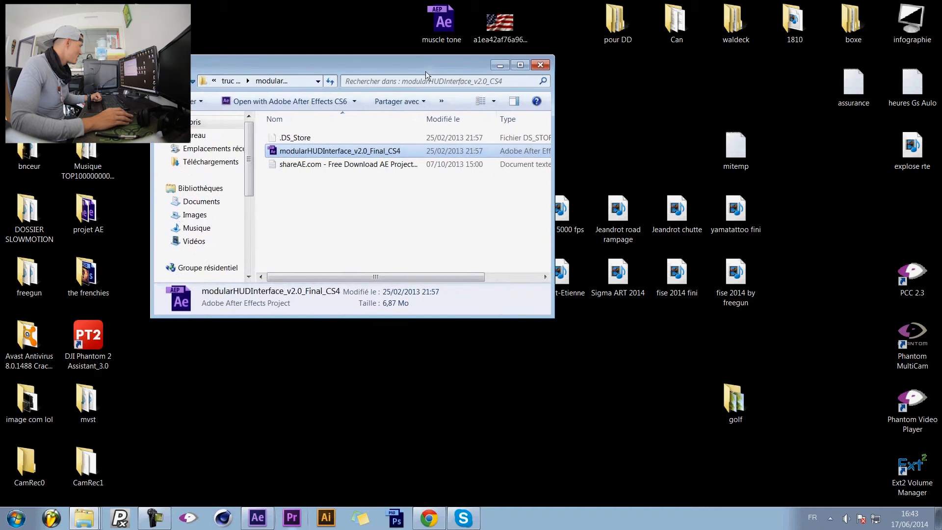
left_click_drag(424, 67, 399, 71)
left_click(673, 273)
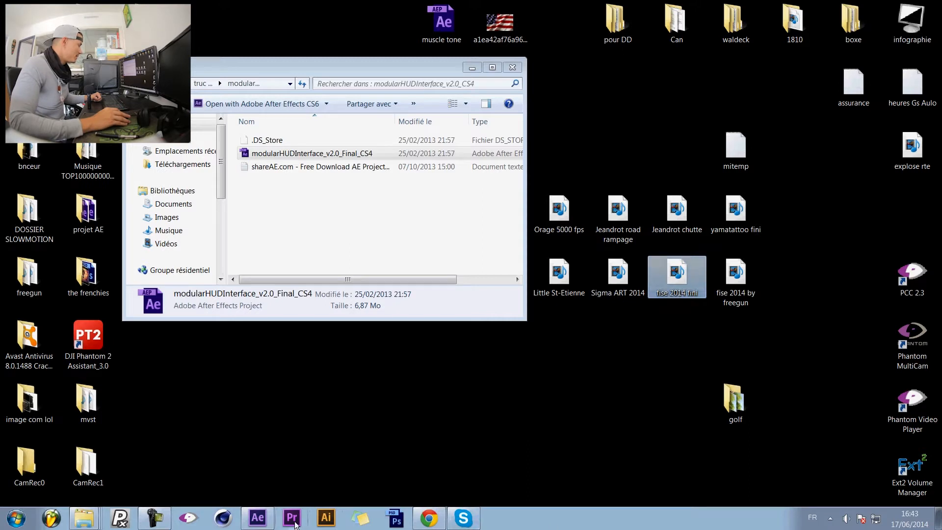
Step: Switch to Premiere Pro and create a project named "lol" with the 29.97 fps DSLR 1080p sequence preset
left_click(295, 523)
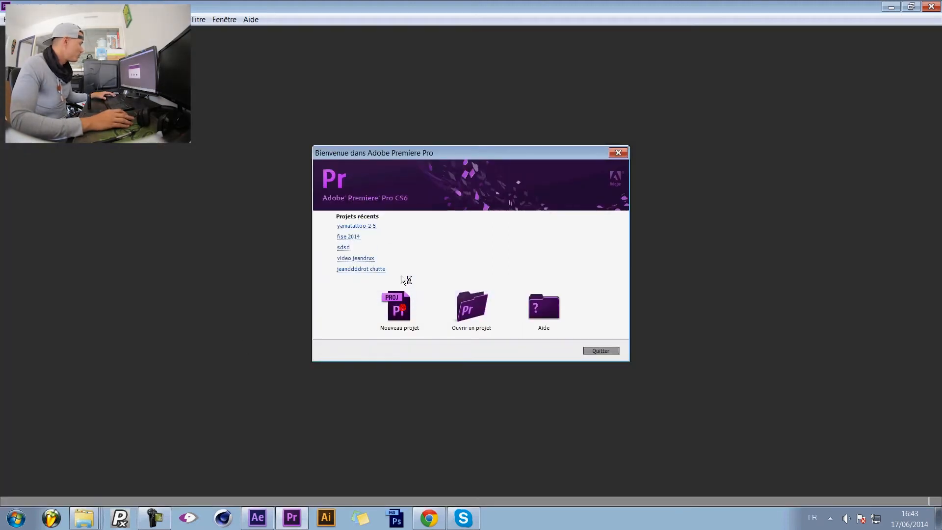
left_click(399, 309)
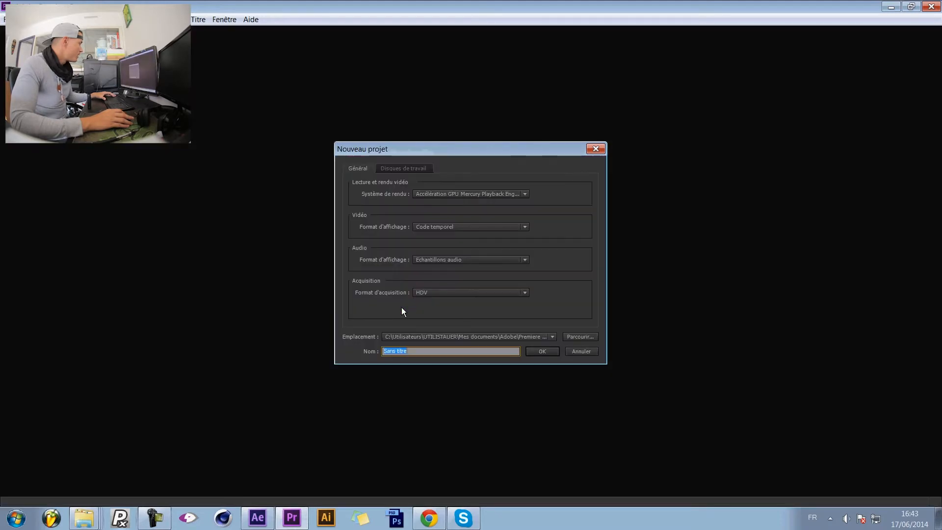
type("lol")
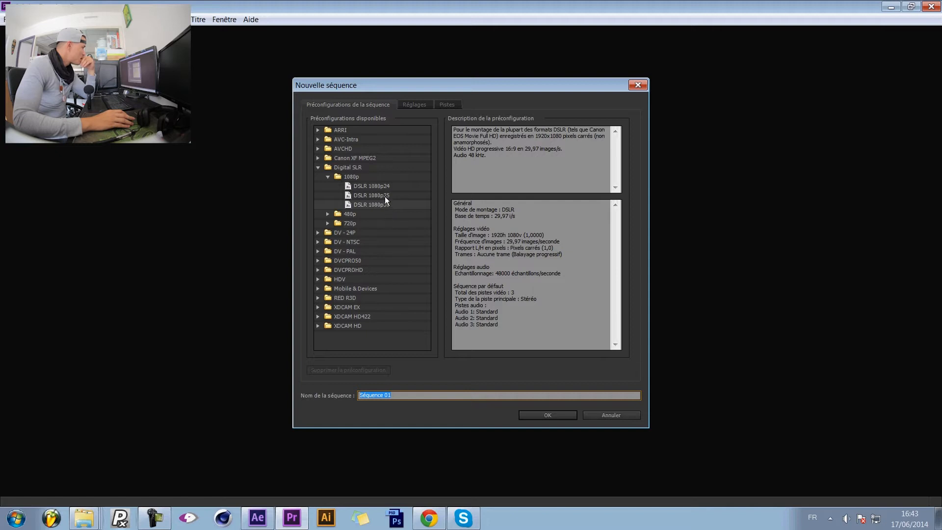
left_click(547, 416)
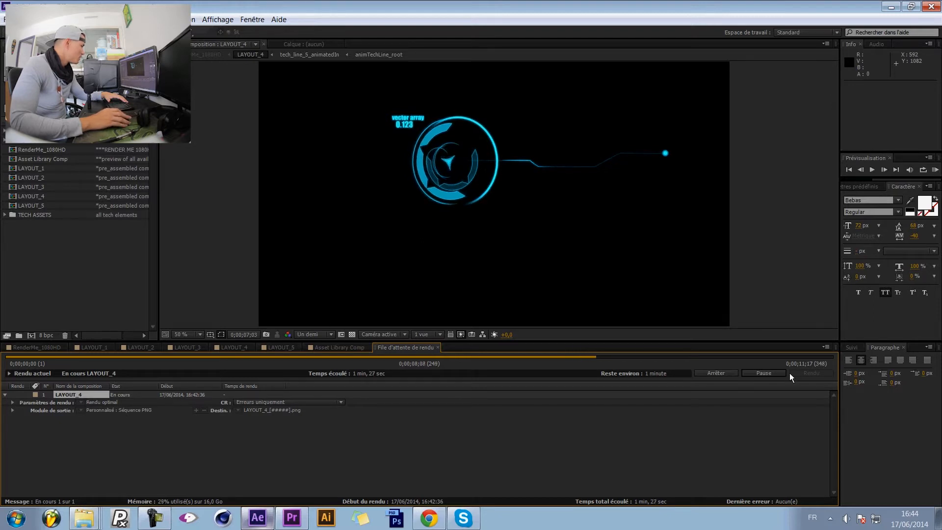
Step: Import the fise 2014 fini video from the desktop into the lol project
left_click(884, 9)
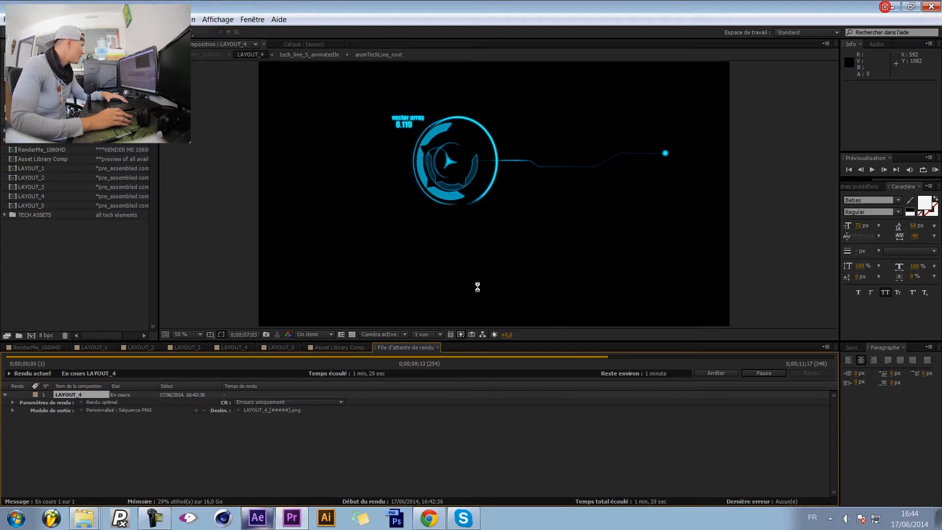
left_click_drag(710, 9, 411, 16)
left_click_drag(4, 439, 130, 422)
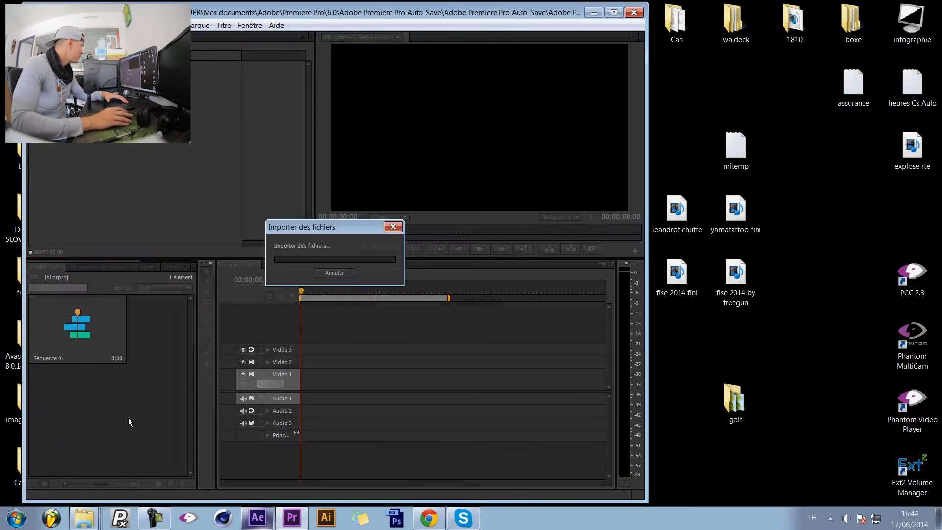
left_click(613, 12)
left_click(153, 469)
Step: Place fise 2014 fini.mp4 at the start of Video 1, scrub through it, and mute Audio 1
left_click_drag(129, 335, 380, 388)
left_click_drag(384, 294, 530, 322)
left_click(319, 402)
Step: Import fise 2014 by freegun.mp4 from the desktop and replace the fise 2014 fini.mp4 clip on Video 1 with it
left_click_drag(339, 6, 347, 67)
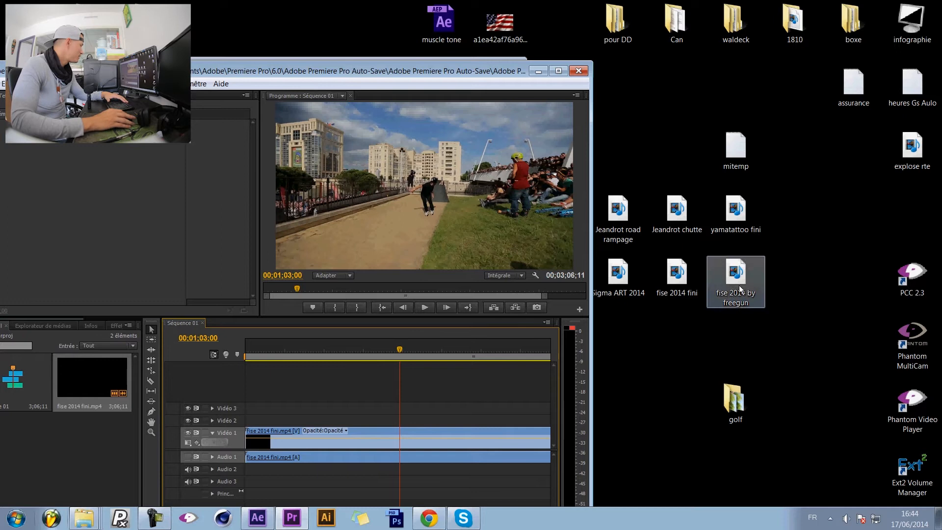
left_click(305, 445)
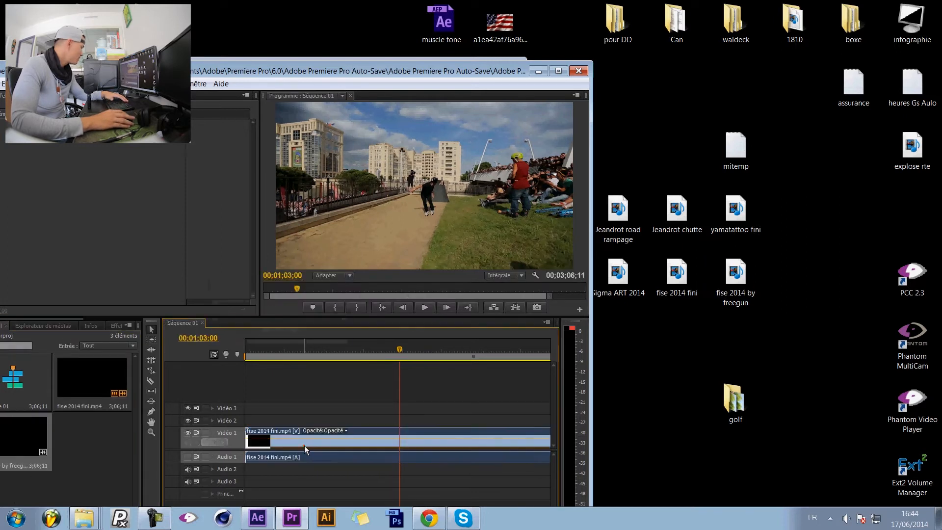
key("Delete")
left_click_drag(46, 442, 249, 438)
left_click(551, 70)
Step: Play and scrub through several passages of the freegun clip to look for a suitable action shot
left_click_drag(529, 297, 492, 322)
key("space")
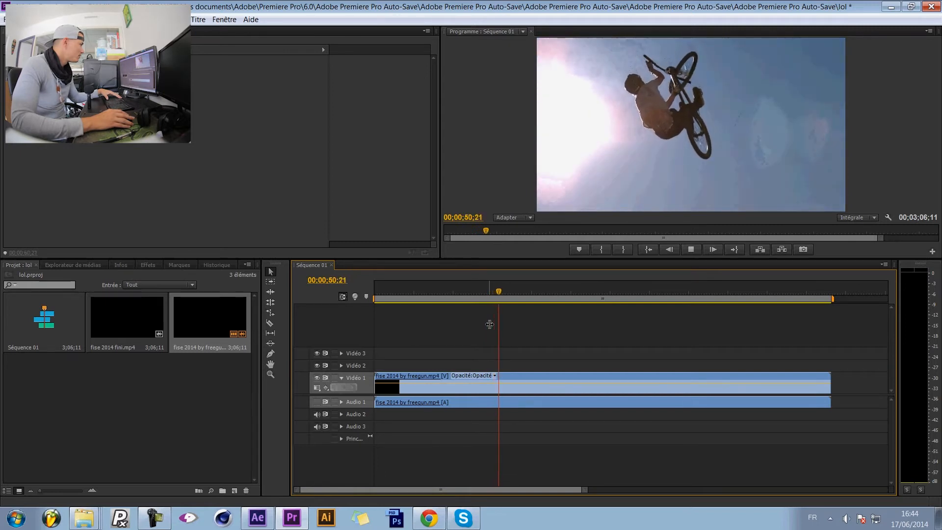
key("space")
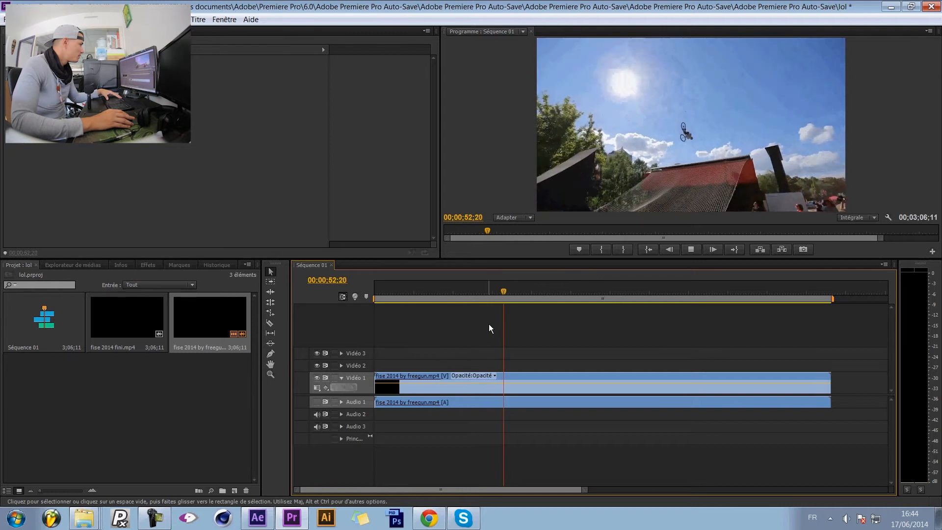
left_click(530, 294)
left_click_drag(531, 297, 514, 300)
key("space")
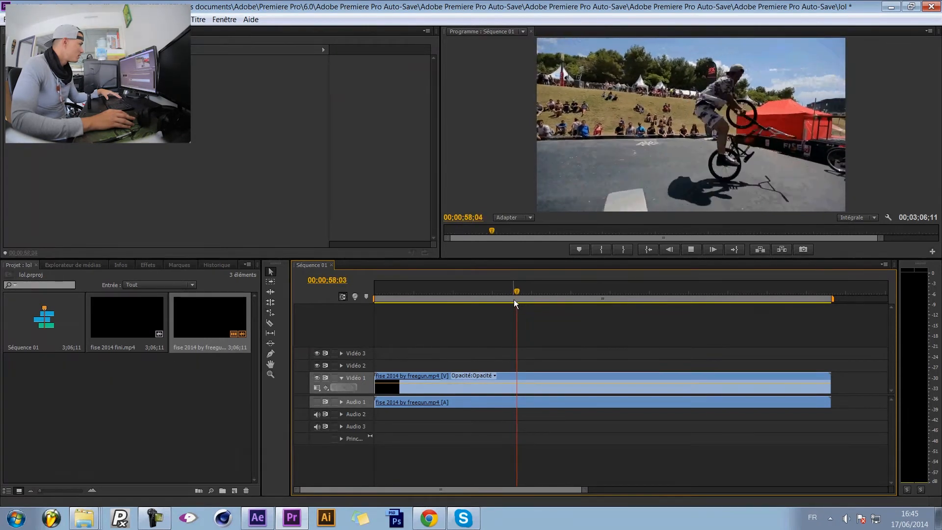
key("space")
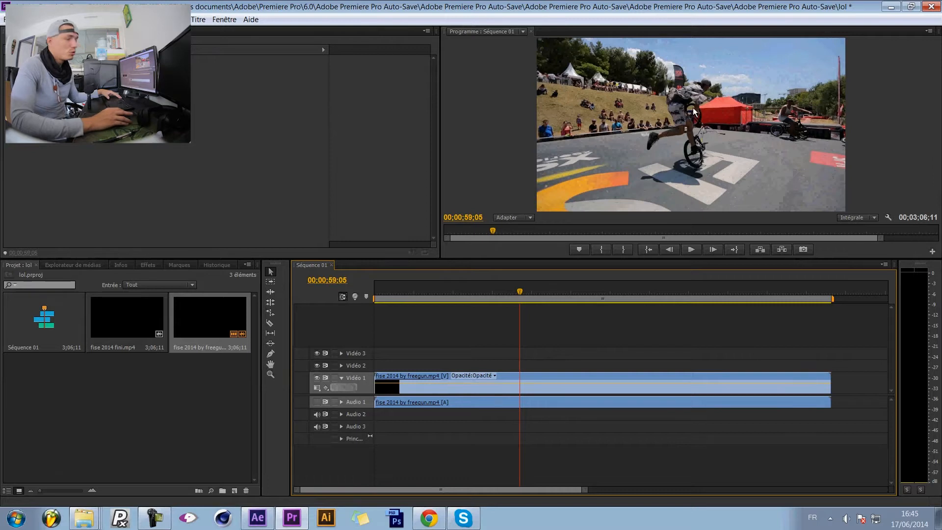
left_click_drag(521, 291, 732, 300)
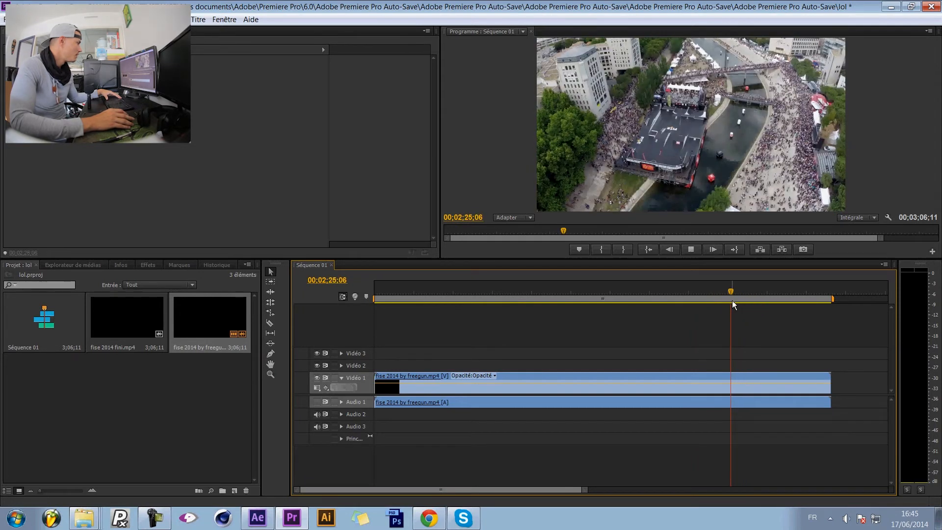
key("space")
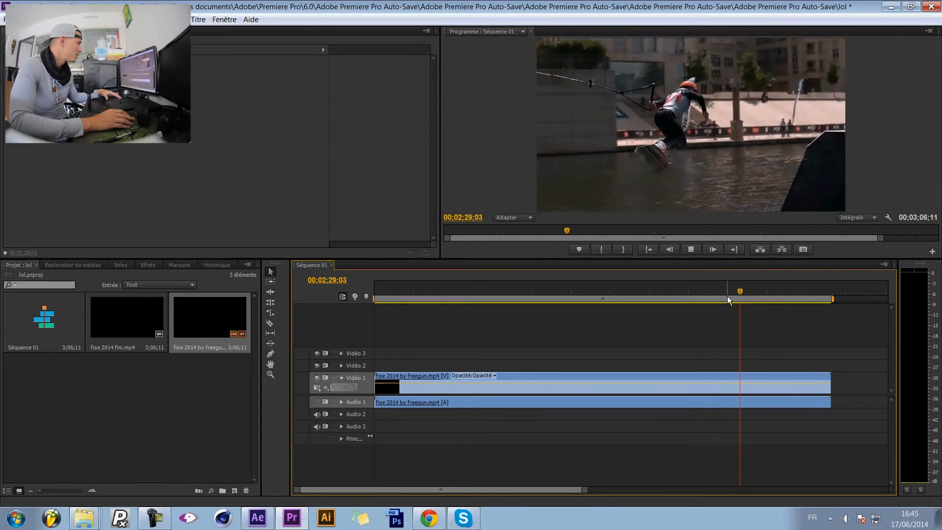
Step: Split the freegun clip at 00;02;25;18, delete the part before the cut, and move the remainder to the sequence start
left_click_drag(735, 293, 732, 291)
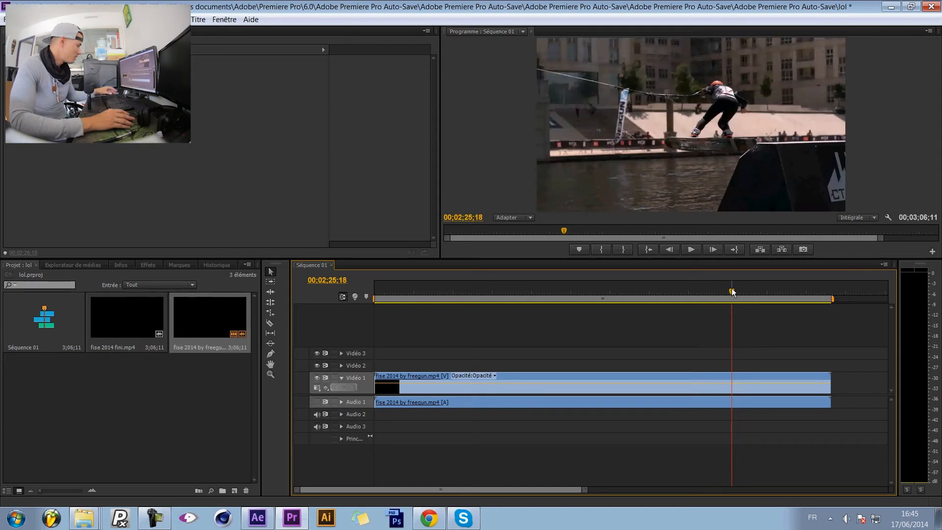
key("ctrl+k")
left_click(689, 389)
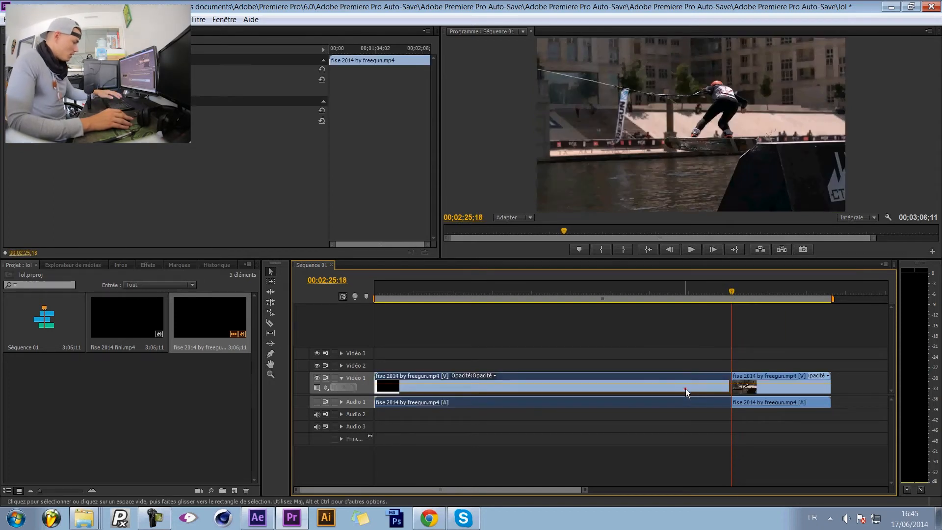
key("Delete")
left_click(713, 381)
key("Delete")
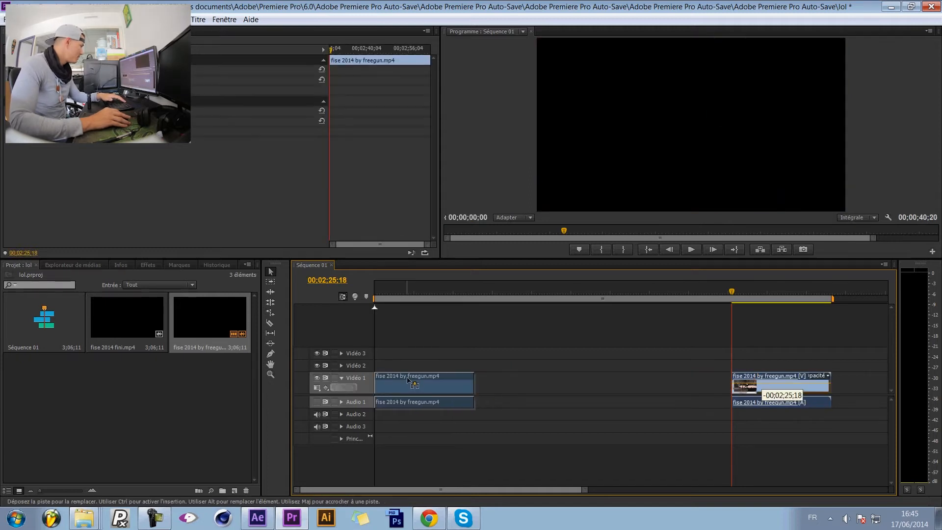
Step: Split the wakeboard clip at 00;00;05;03 and delete everything after the cut
left_click_drag(727, 301, 386, 302)
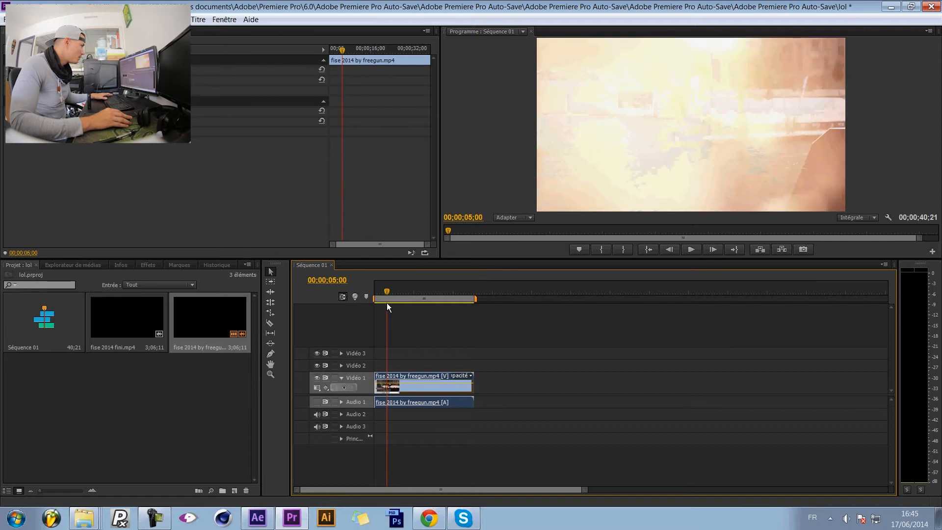
left_click(713, 249)
left_click(713, 249)
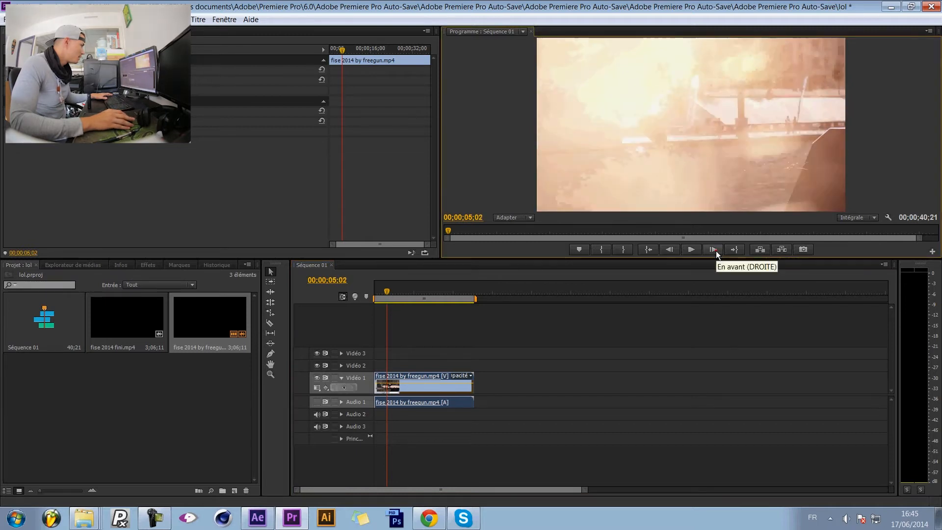
left_click(713, 249)
left_click(713, 249)
left_click(669, 249)
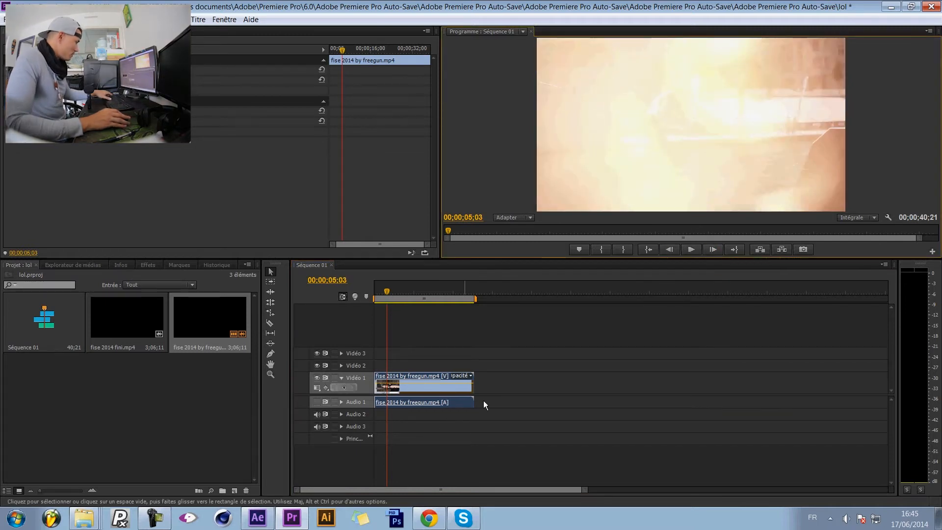
key("ctrl+k")
left_click(433, 390)
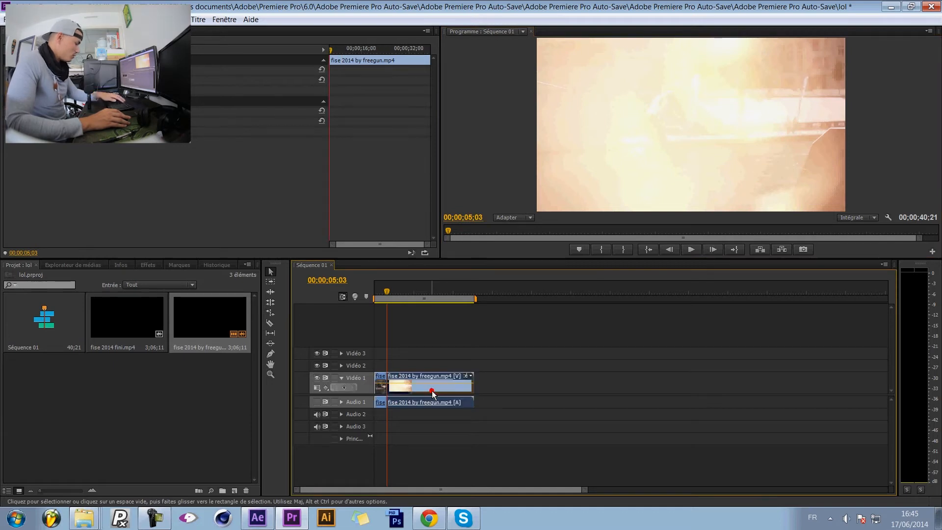
key("Delete")
left_click_drag(582, 490, 464, 494)
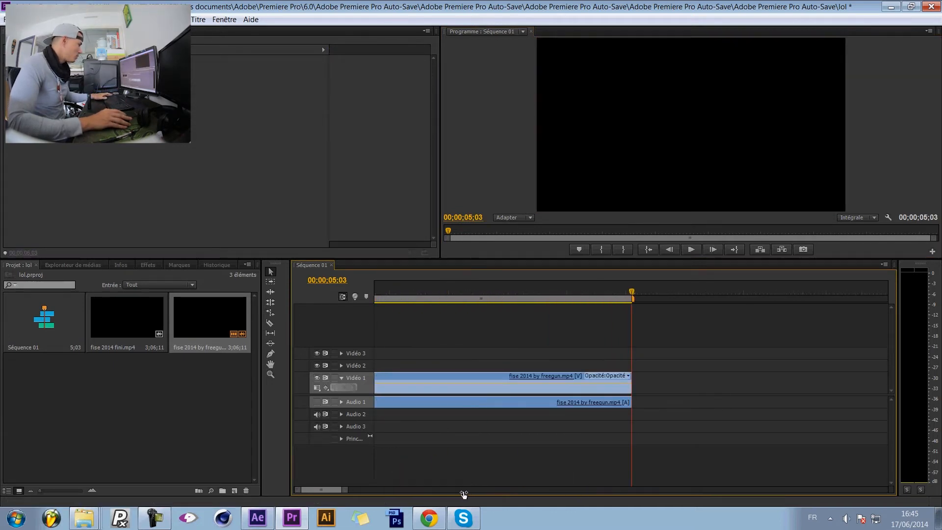
Step: Close After Effects, return to Premiere Pro, and replace the trimmed freegun clip on Video 1 with an After Effects composition
left_click_drag(300, 490, 304, 489)
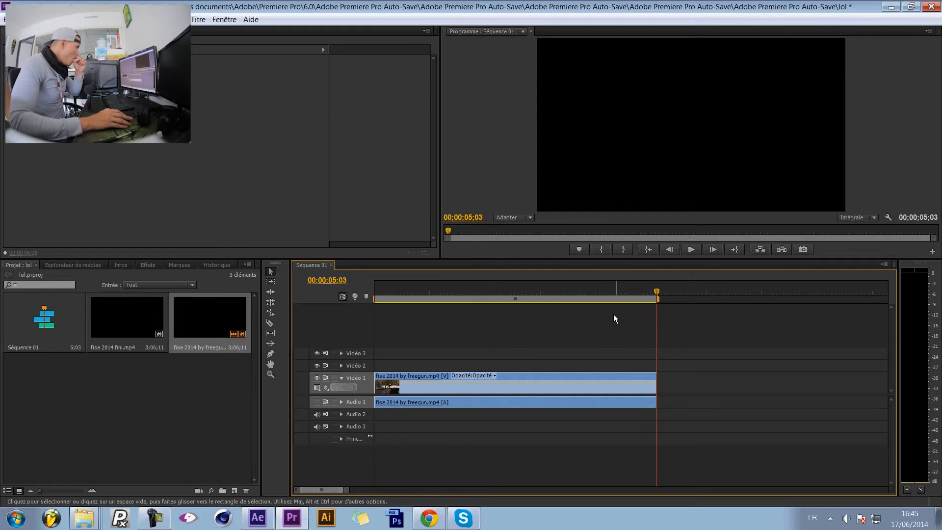
left_click_drag(658, 294, 326, 304)
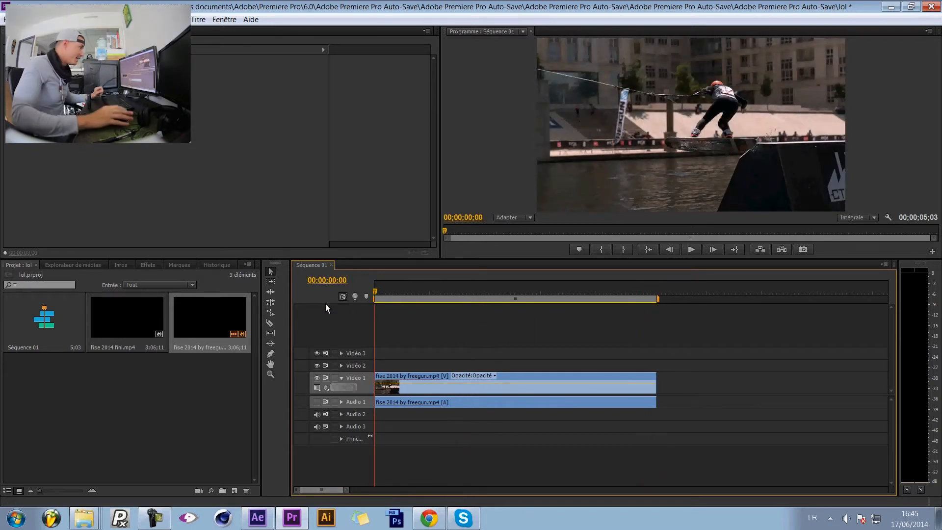
left_click_drag(424, 297, 375, 334)
left_click(515, 389)
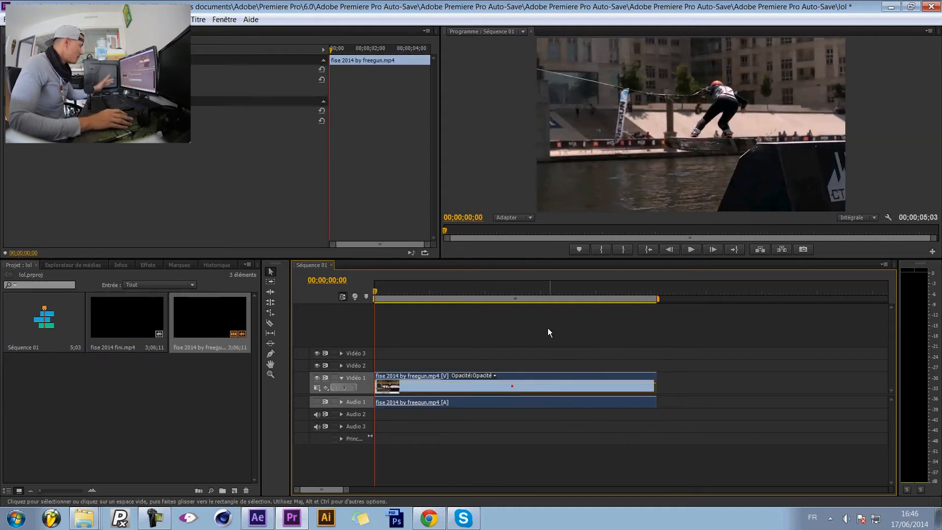
right_click(446, 392)
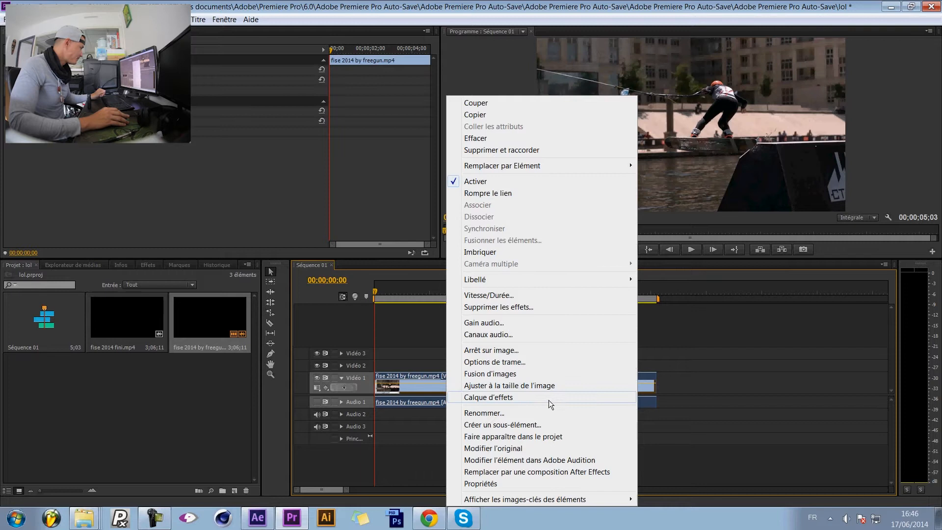
left_click(257, 517)
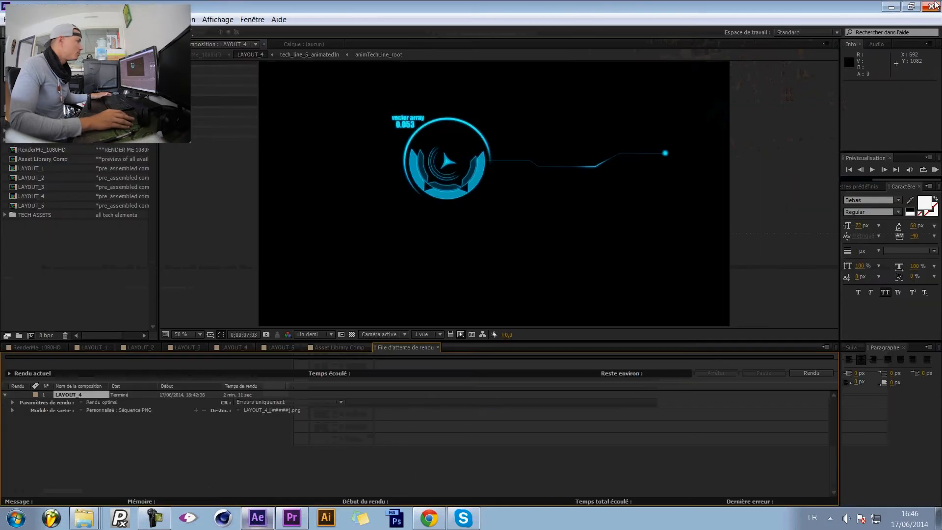
left_click(932, 5)
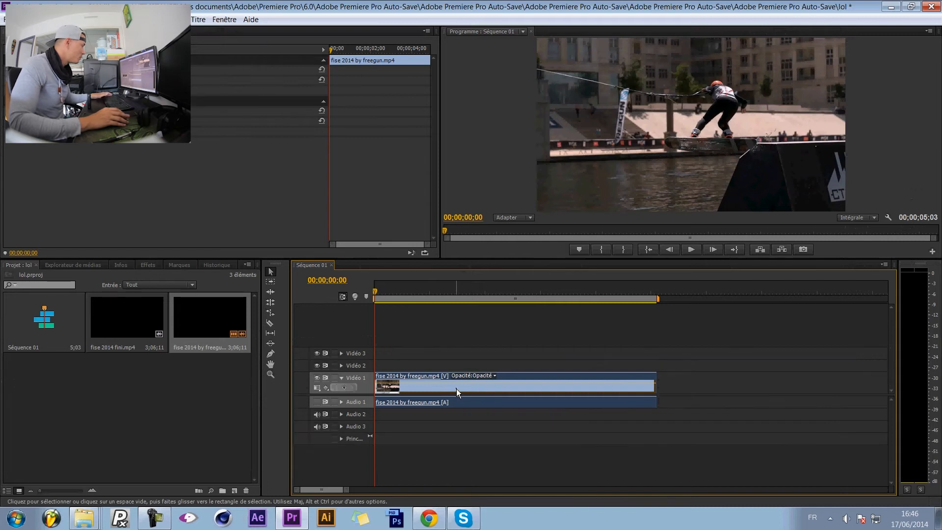
right_click(456, 389)
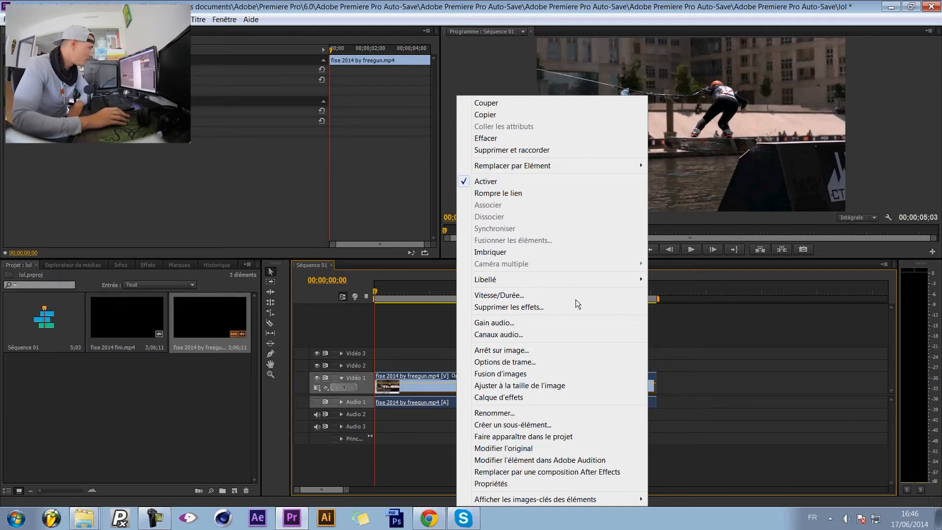
left_click(578, 460)
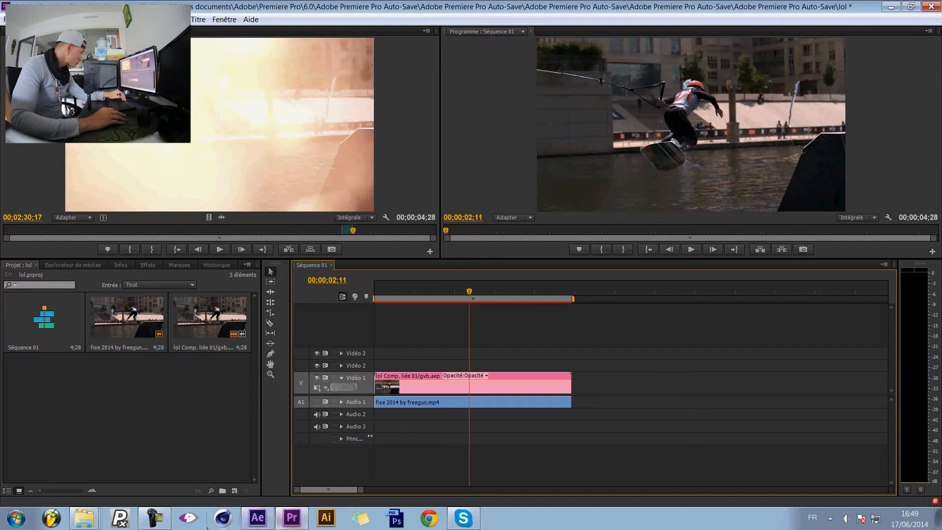
Step: Switch to After Effects with the gvb.aep project and maximize its window
left_click(280, 519)
left_click(281, 519)
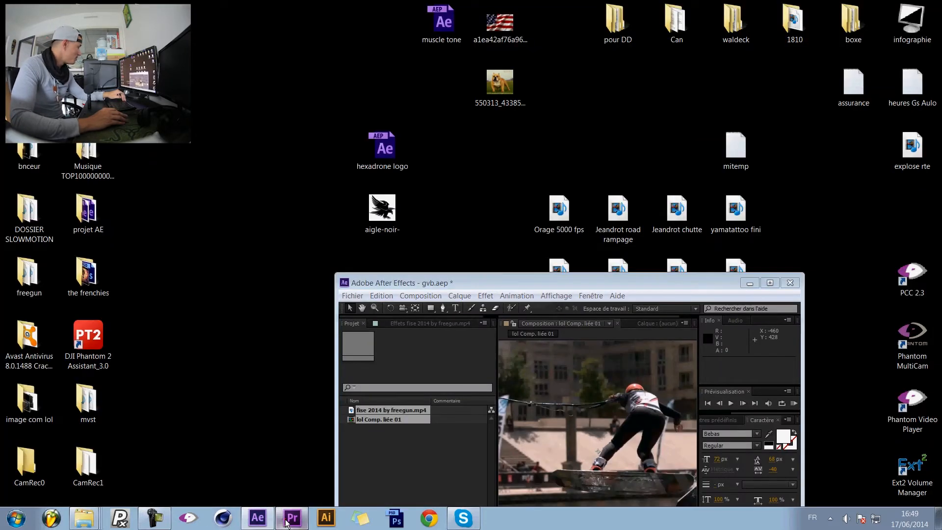
left_click(255, 518)
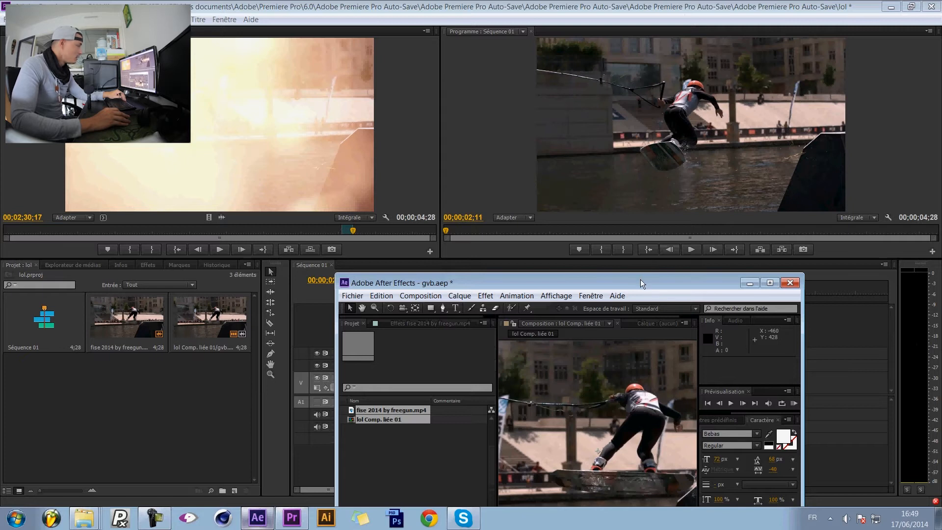
double_click(687, 282)
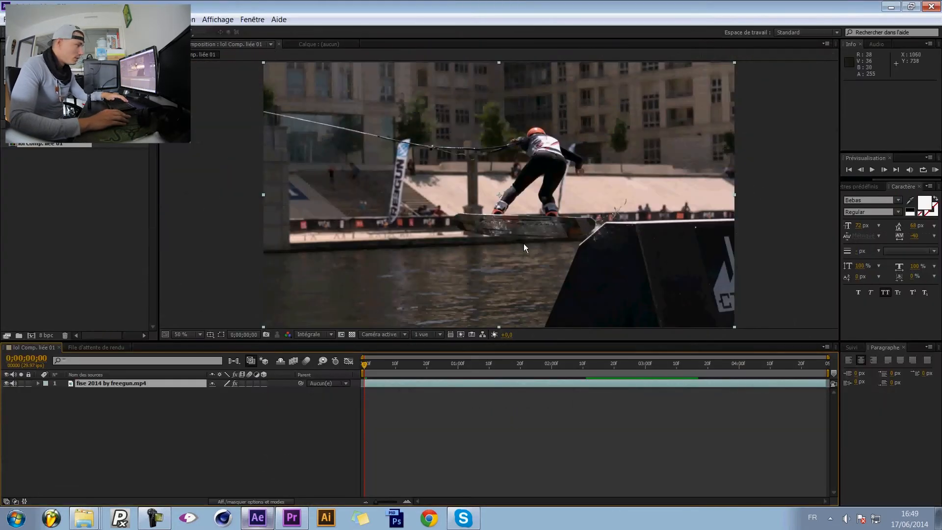
mouse_move(363, 365)
left_mouse_down()
mouse_move(824, 385)
mouse_move(371, 363)
left_mouse_up()
left_click(137, 432)
left_click(128, 384)
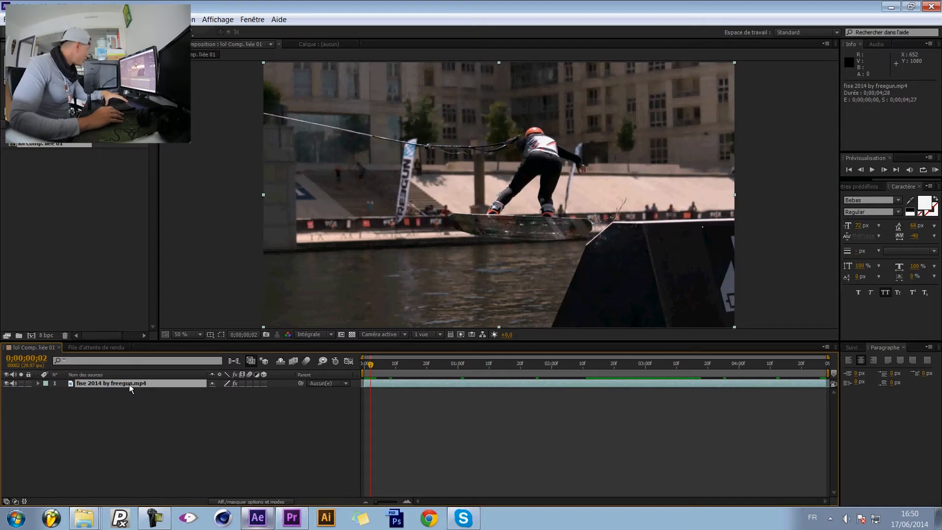
left_click(81, 450)
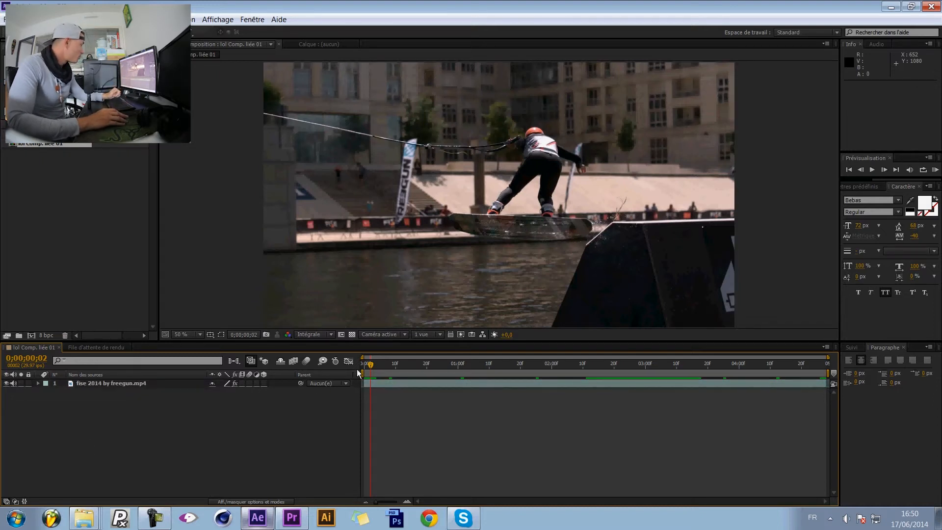
key("Home")
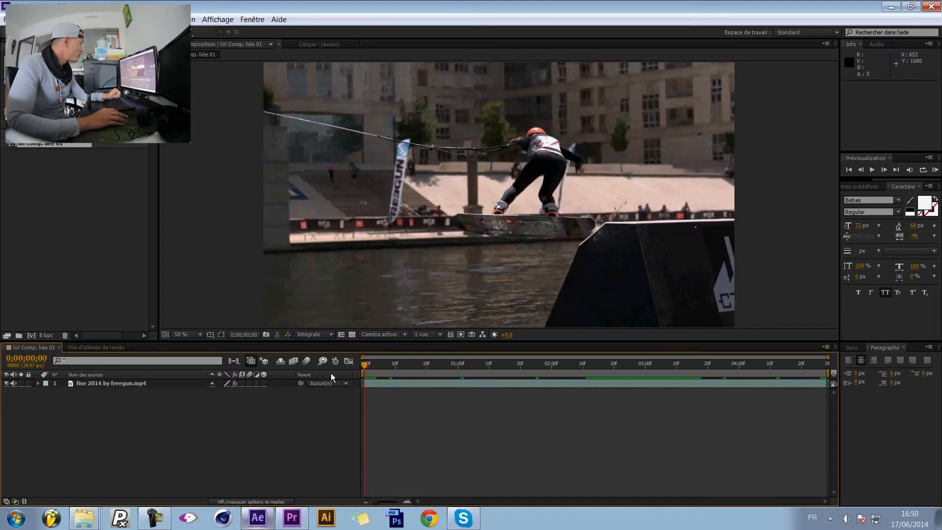
left_click(110, 383)
left_click(194, 19)
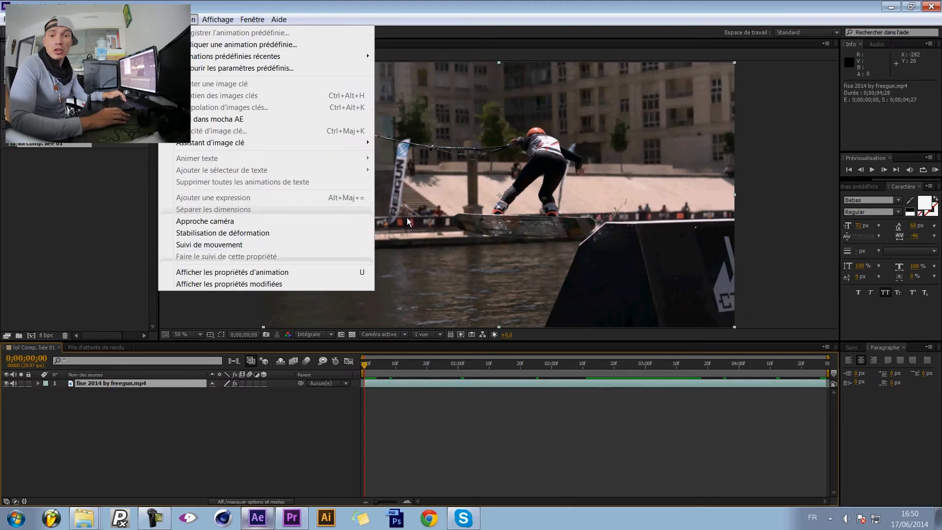
left_click(255, 399)
Step: Send the fise 2014 by freegun.mp4 layer to mocha AE, postponing registration and accepting the new project's default settings
left_click(159, 382)
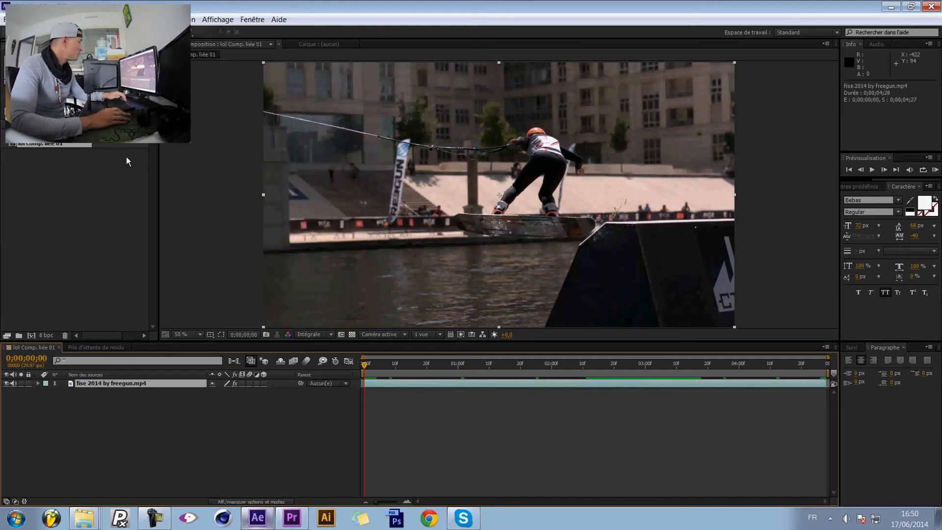
left_click(191, 21)
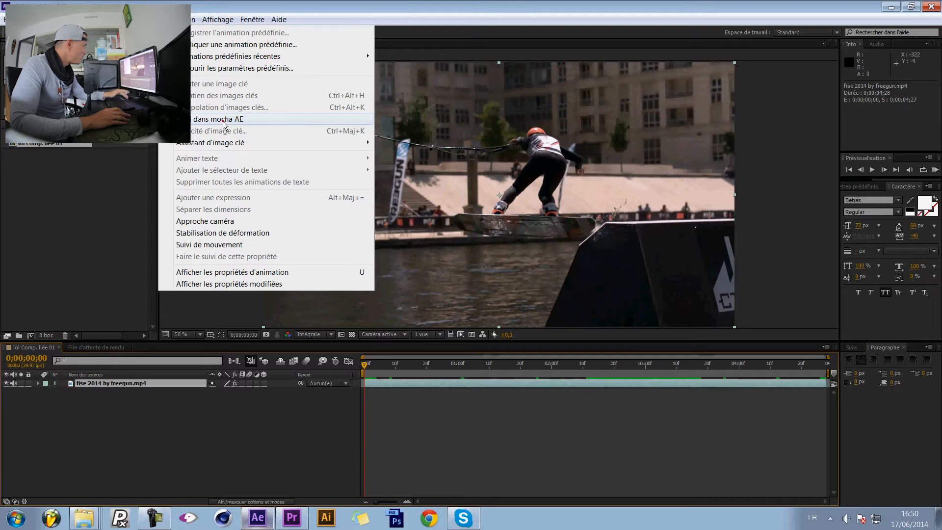
left_click(223, 123)
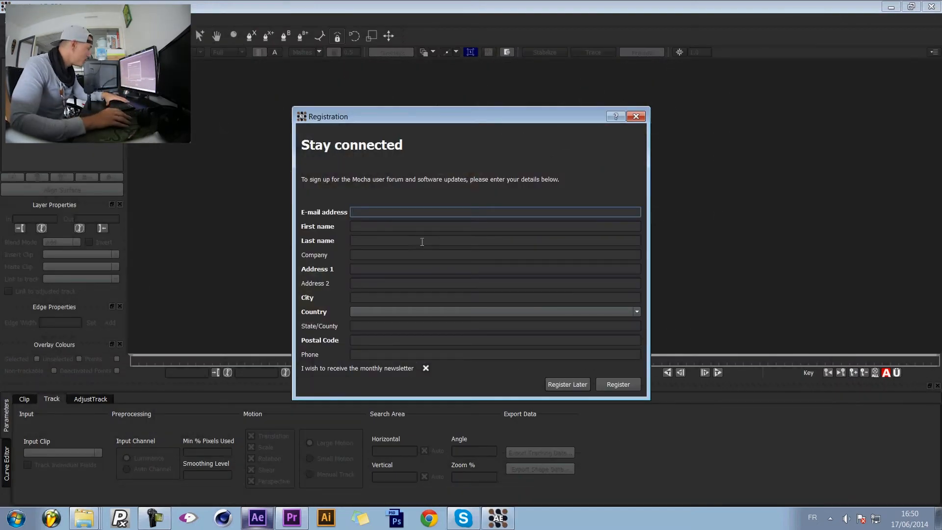
left_click(567, 384)
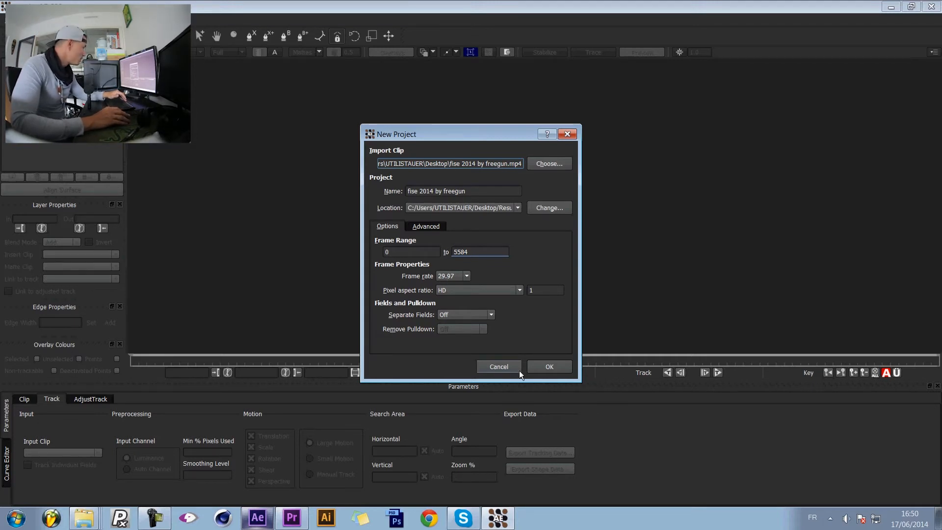
left_click(565, 363)
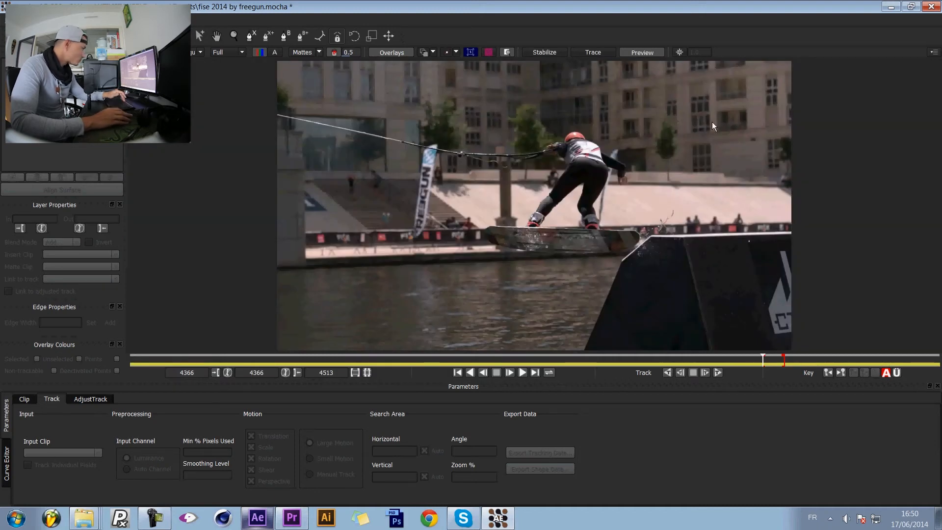
Step: End the mocha working range at frame 4477 and go to frame 4423
left_click(188, 359)
left_click_drag(172, 359, 771, 361)
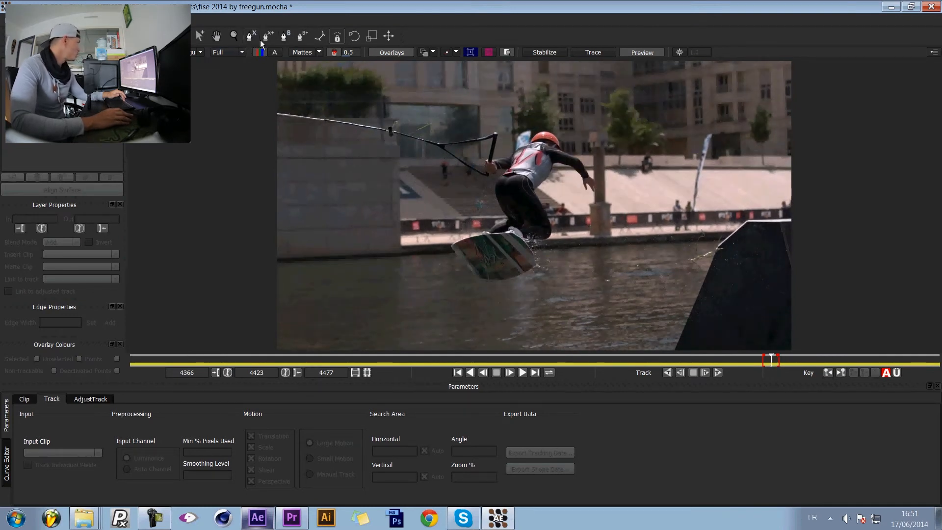
Step: Draw a closed X-spline around the rider's orange helmet at frame 4424
left_click(252, 37)
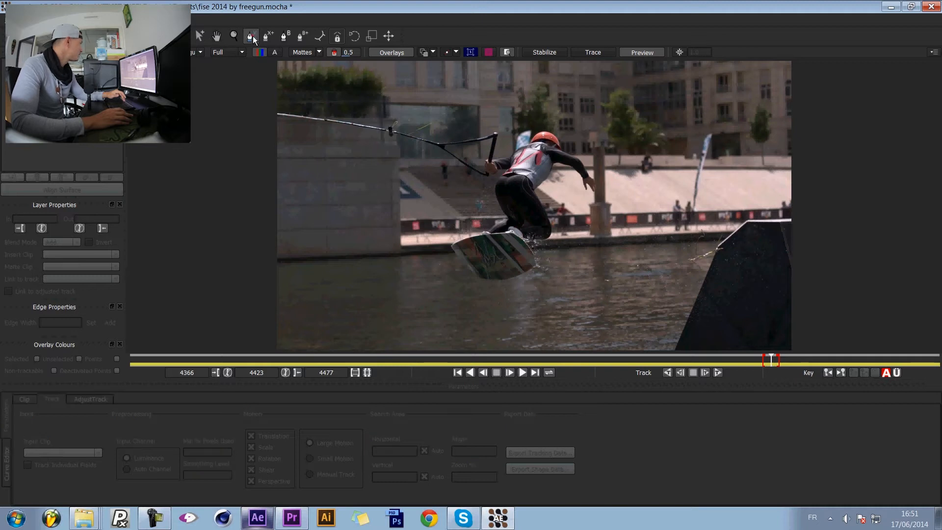
key("Right")
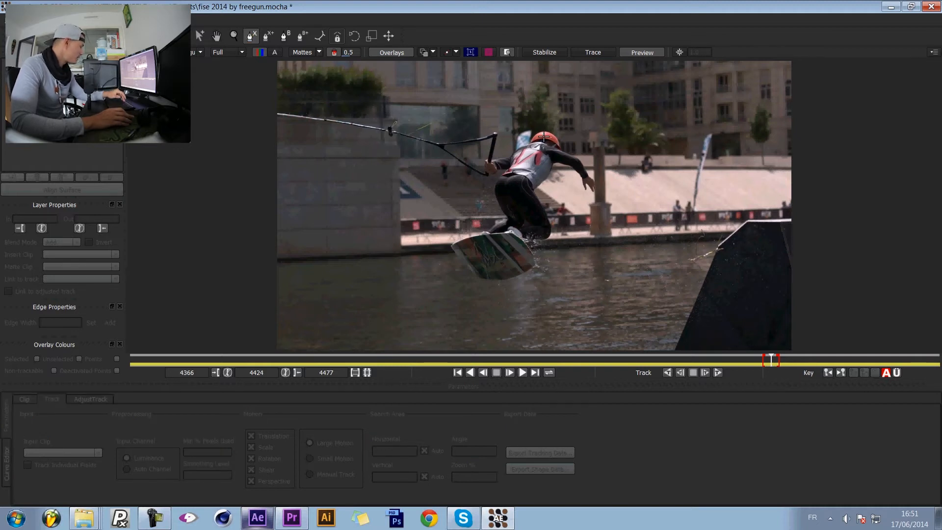
key("z")
left_click_drag(543, 137, 552, 90)
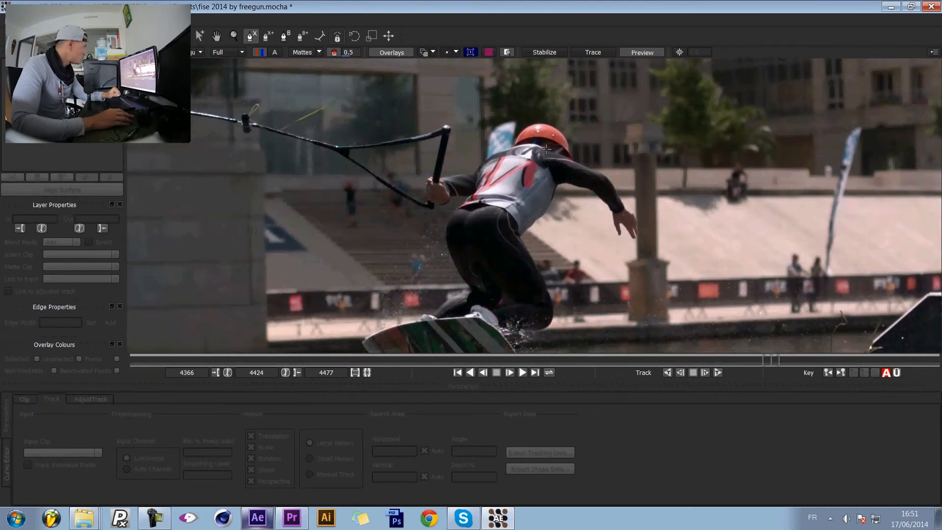
left_click(559, 135)
left_click(566, 153)
left_click(530, 142)
left_click(517, 144)
left_click(523, 133)
left_click(537, 125)
left_click(548, 128)
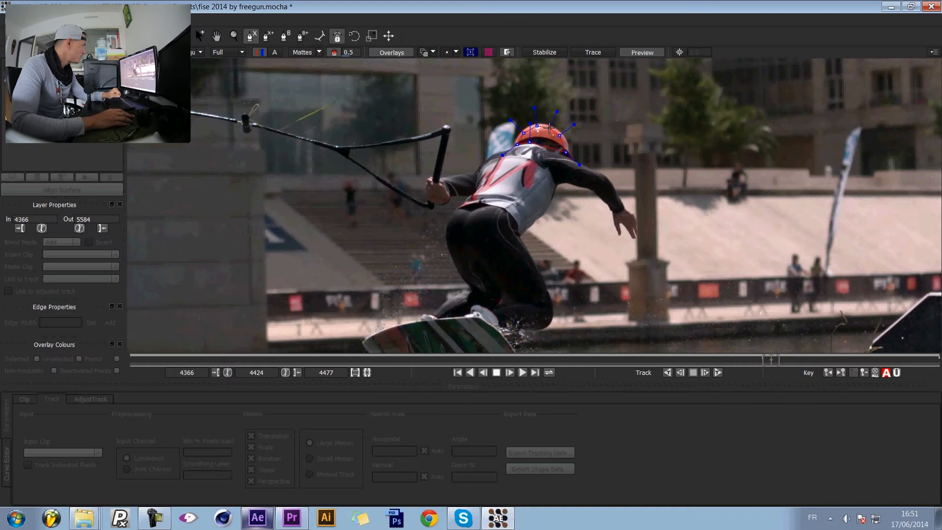
right_click(612, 87)
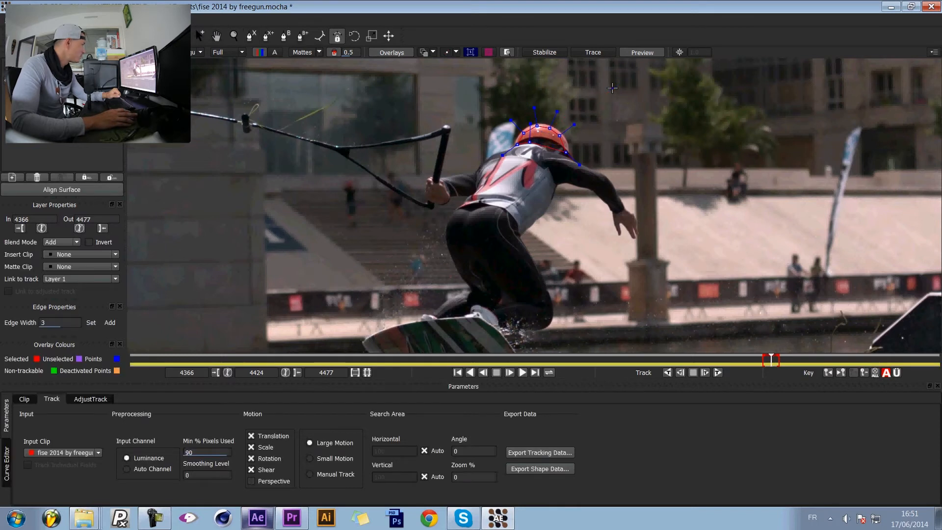
Step: Track the helmet spline forward to frame 4477 and then backward, stop the backward pass early, and go to frame 4409
left_click(717, 373)
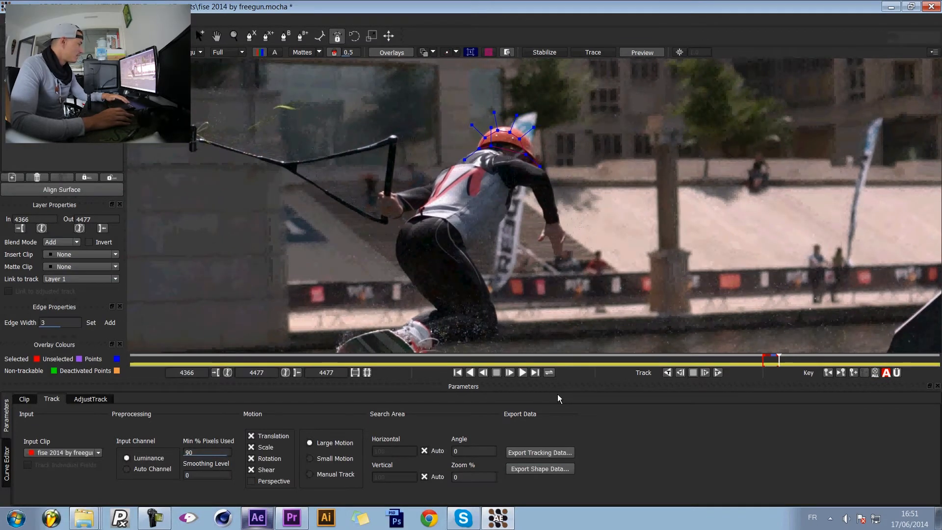
left_click(669, 371)
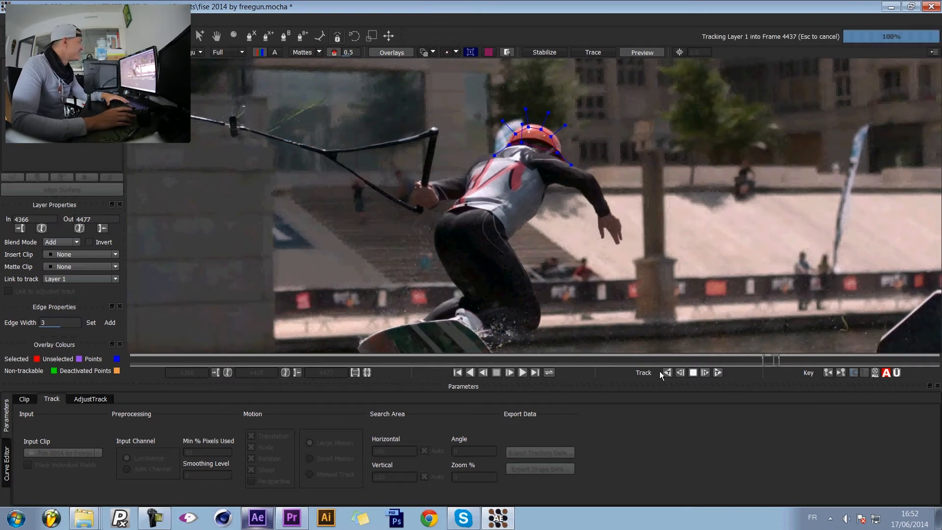
key("Escape")
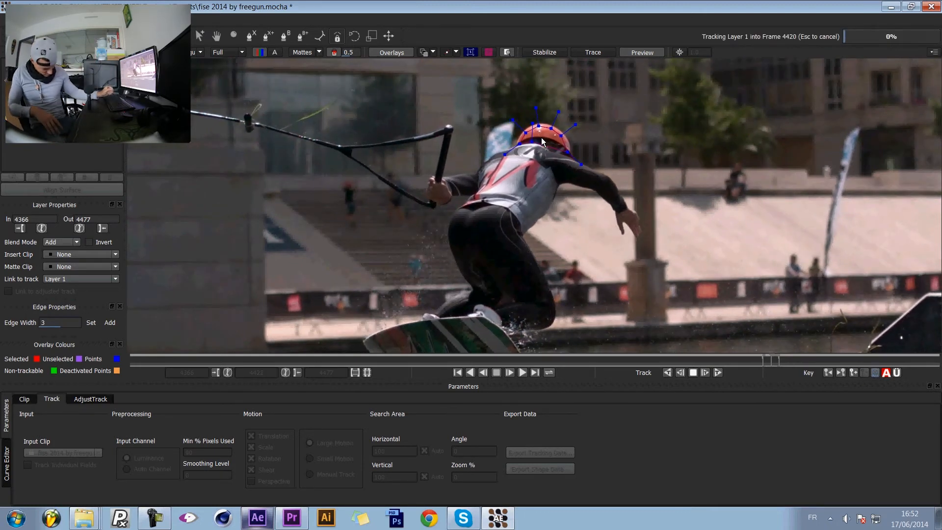
left_click(773, 362)
left_click_drag(773, 361, 769, 362)
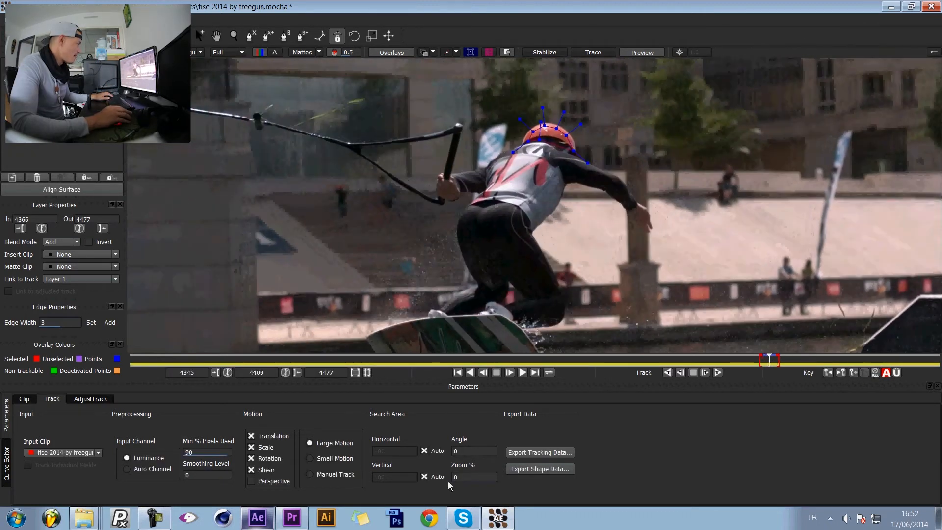
Step: Copy the tracking data to the clipboard as After Effects Transform Data and switch to After Effects
left_click(556, 452)
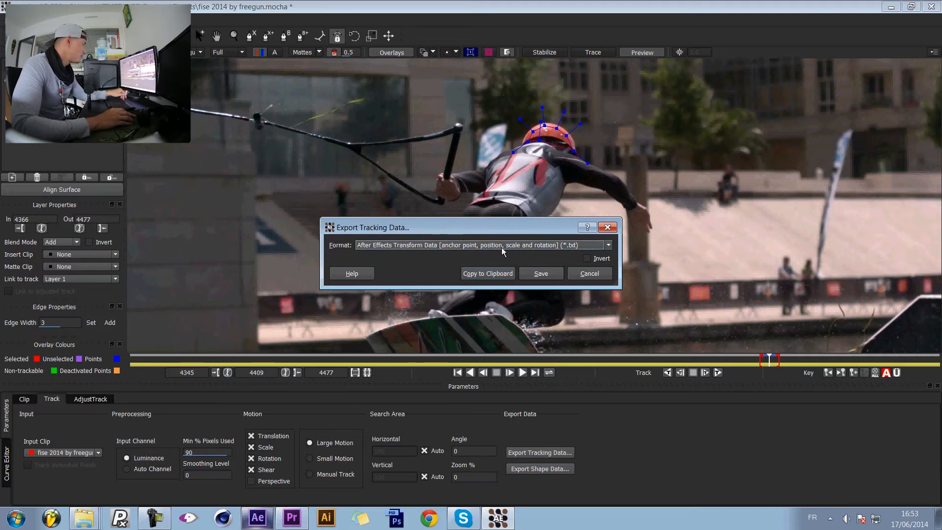
left_click(495, 280)
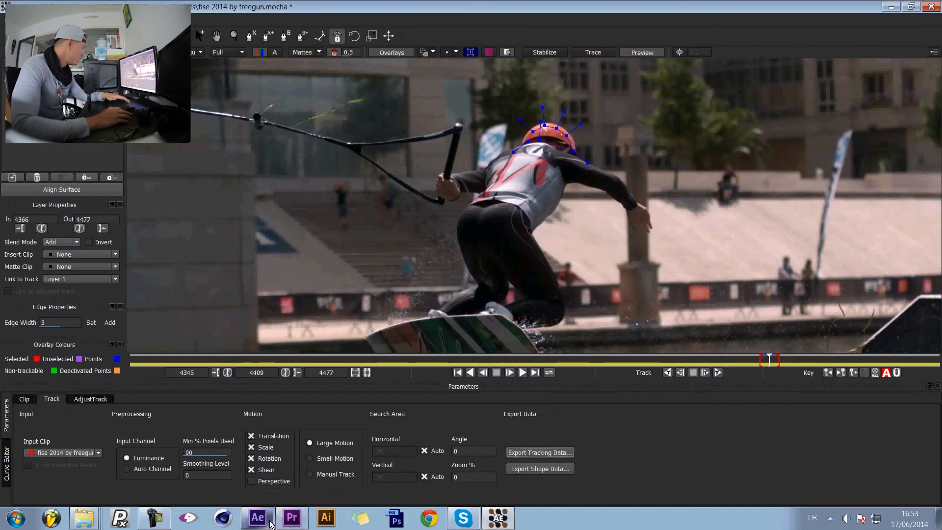
left_click(257, 517)
Step: Create a null object in the lol Comp. liée 01 composition and select its layer
left_click(175, 397)
right_click(143, 413)
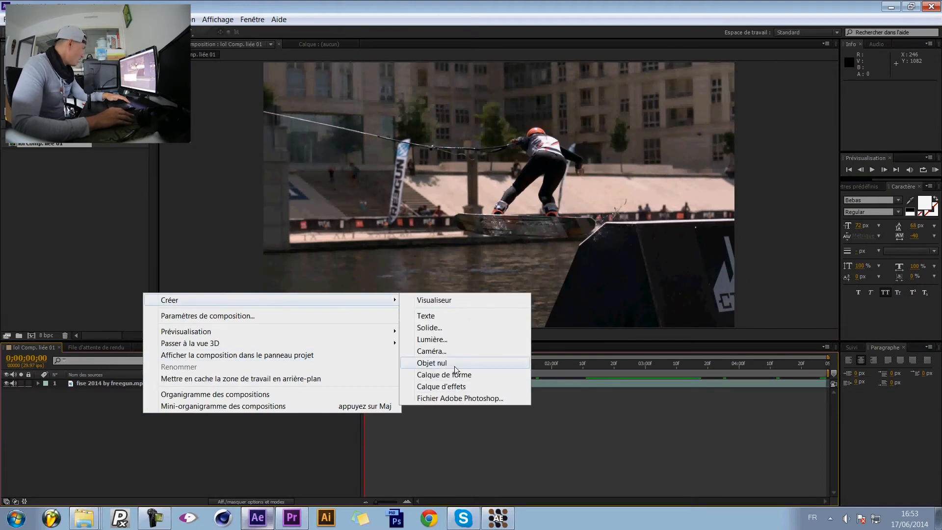
left_click(441, 362)
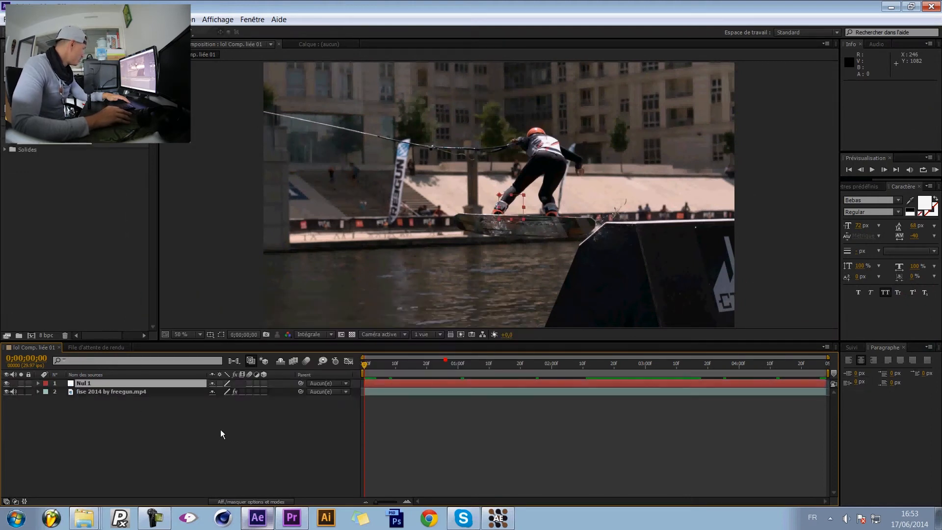
left_click(111, 383)
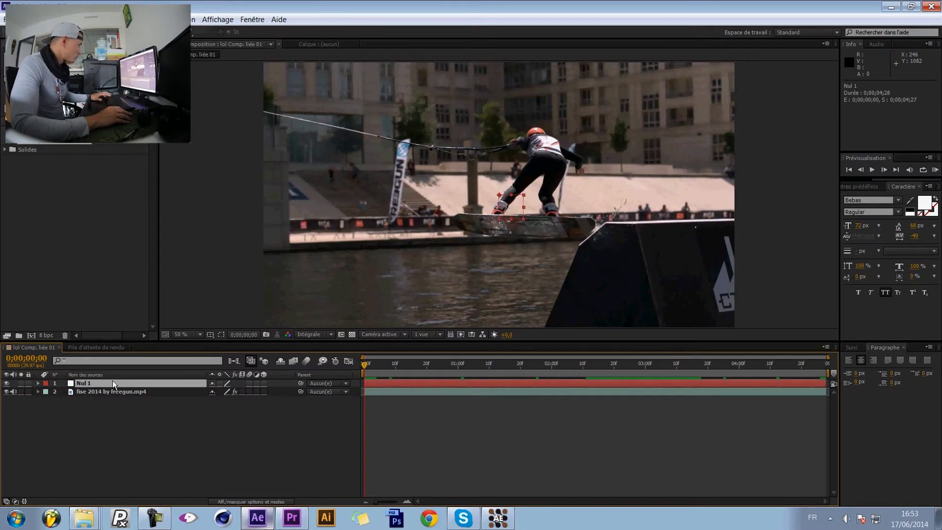
Step: Paste the copied mocha tracking data onto the Nul 1 layer at the start of the composition
left_click(268, 408)
key("slash")
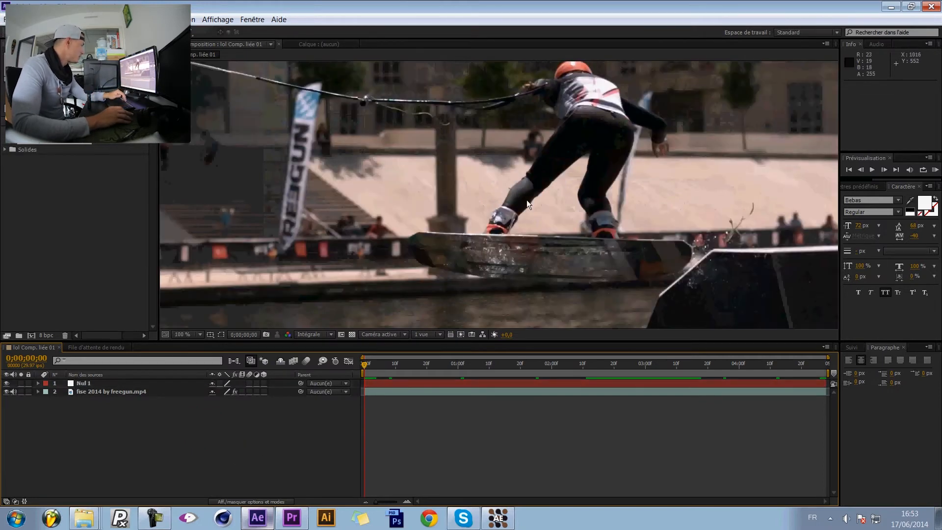
left_click(363, 385)
left_click_drag(522, 113, 509, 203)
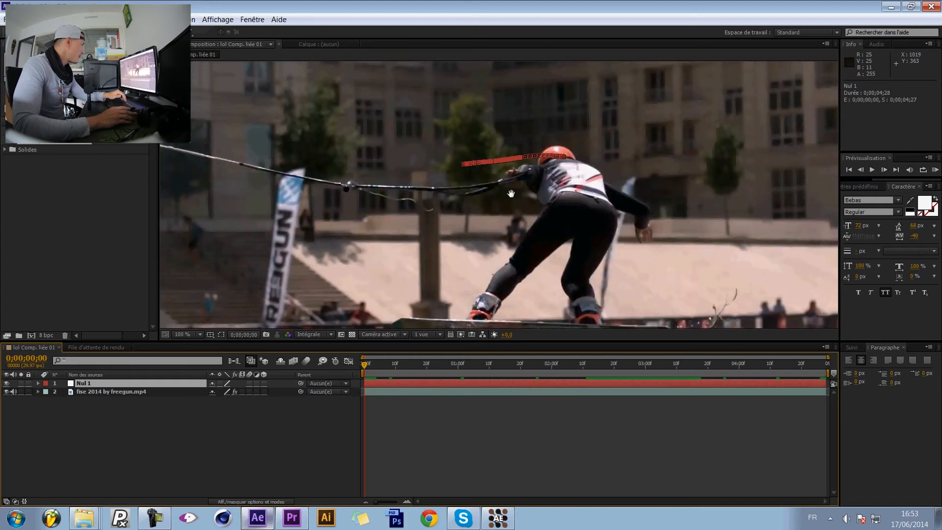
Step: Remove all scale keyframes from the Nul 1 layer and set its scale to -44.7%
key("s")
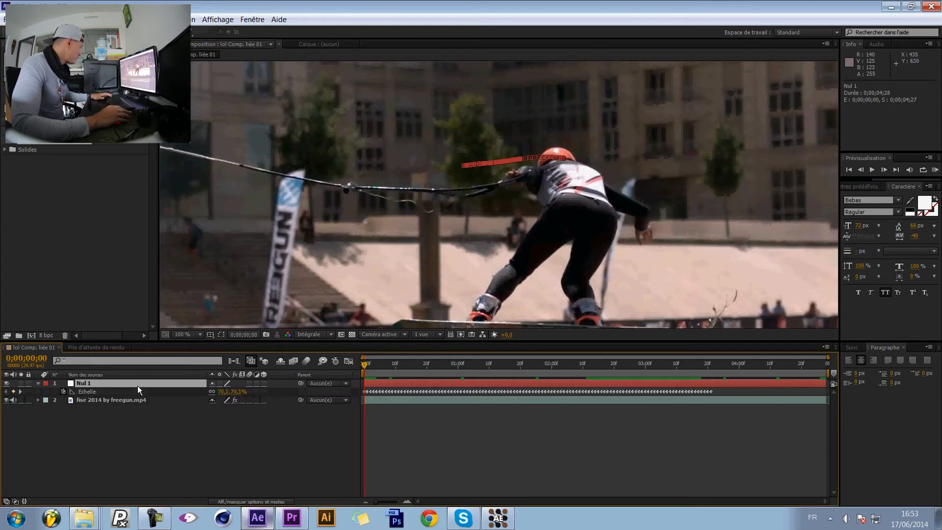
left_click(63, 392)
left_click(169, 449)
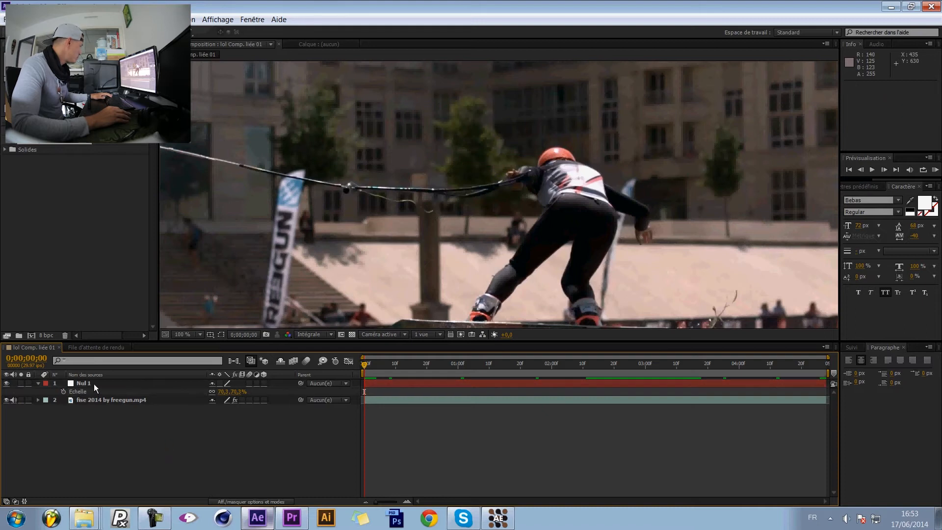
left_click(93, 383)
left_click_drag(234, 396, 341, 397)
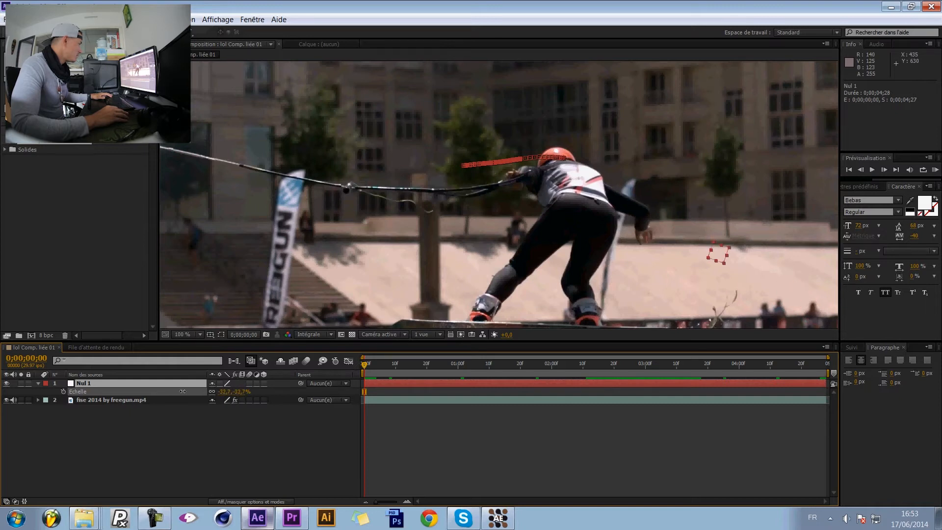
Step: Remove the anchor point keyframes from Nul 1 and set its anchor point to 7.4, 35.1 so the null sits on the helmet
left_click(152, 384)
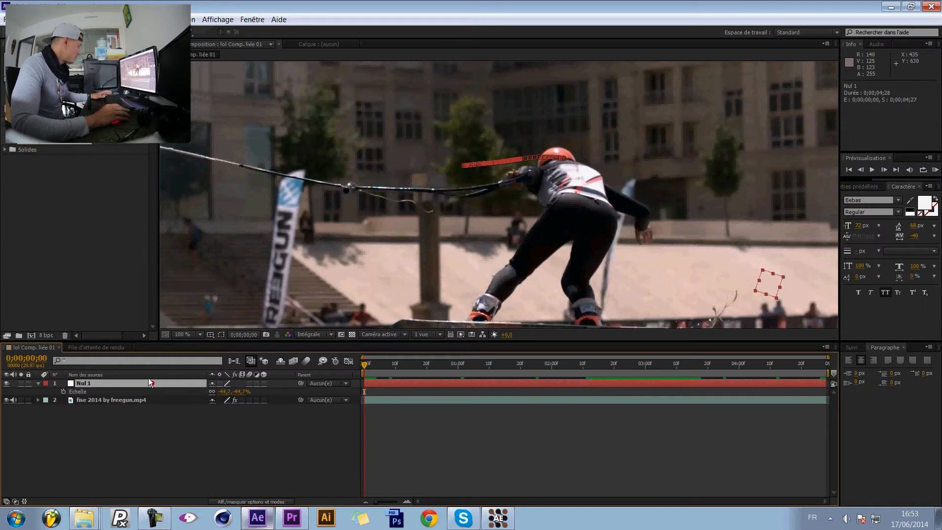
key("a")
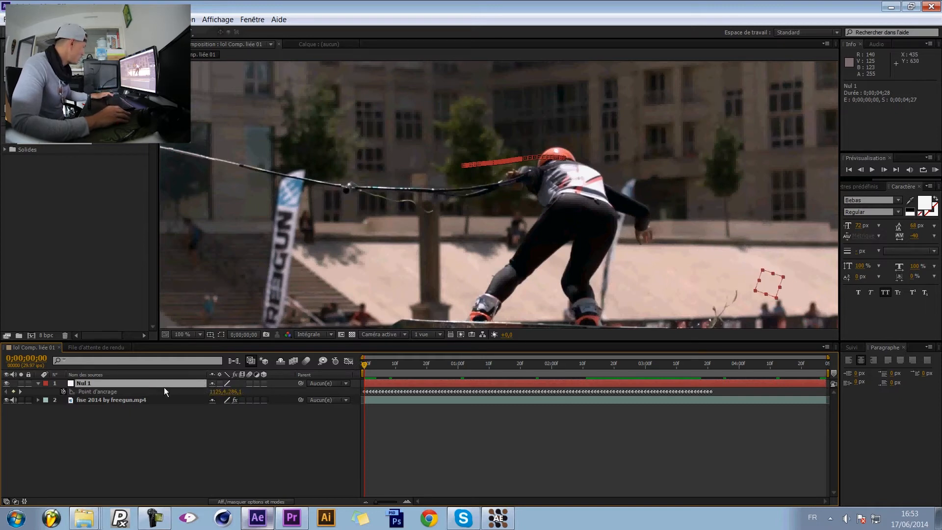
left_click(64, 393)
left_click(133, 431)
left_click(93, 390)
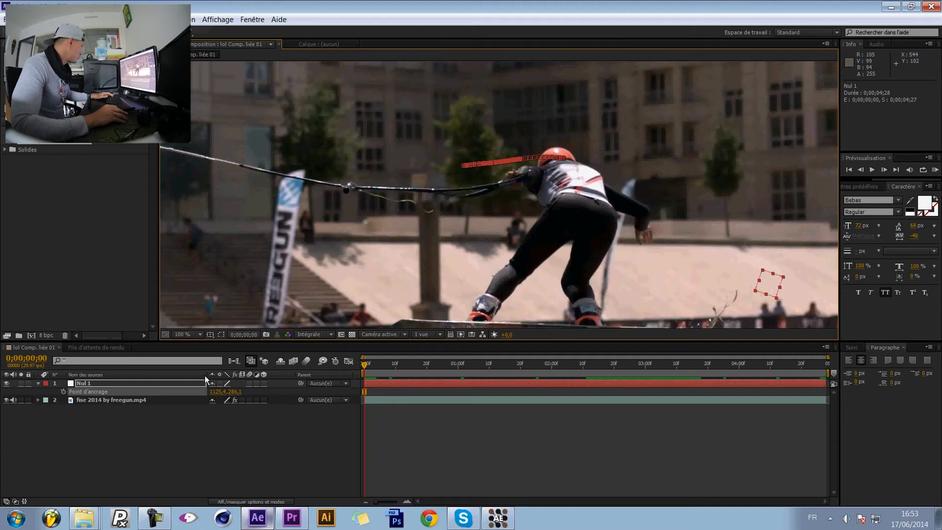
left_click_drag(236, 396, 25, 442)
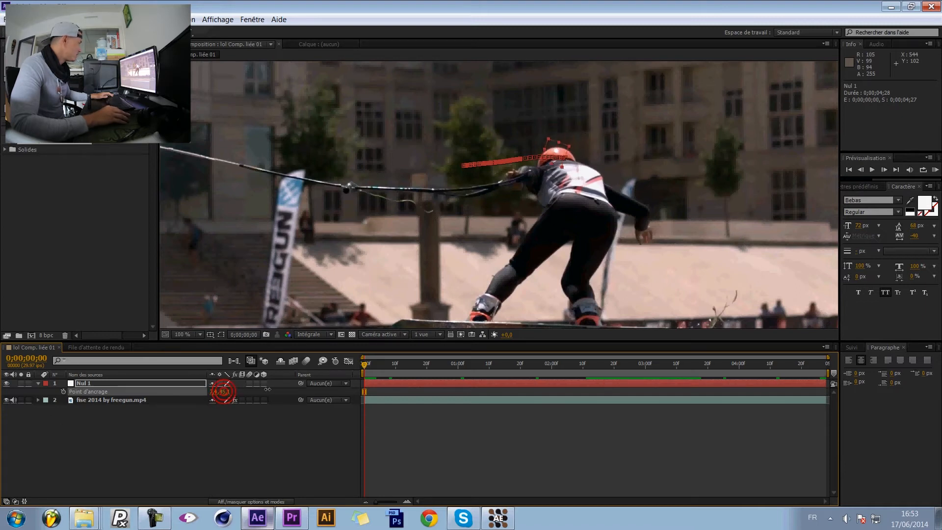
left_click(207, 436)
Step: Remove the rotation keyframes from Nul 1 at 0;00;00;28 and move the current time to 0;00;00;09
left_click_drag(361, 364, 405, 386)
key("space")
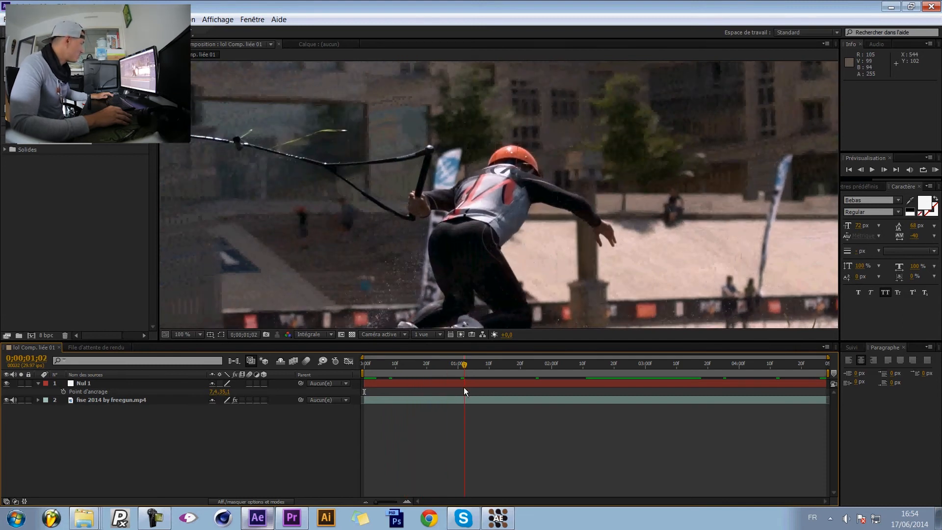
left_click(405, 383)
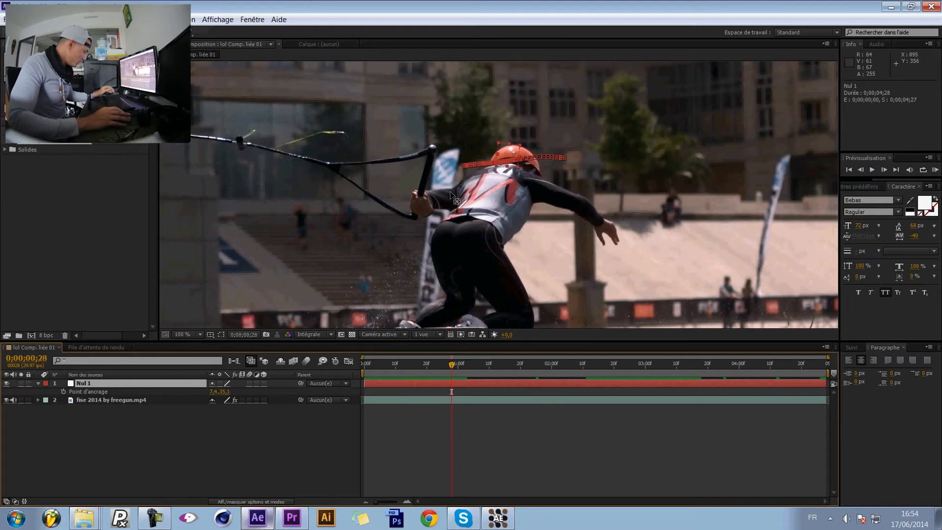
key("r")
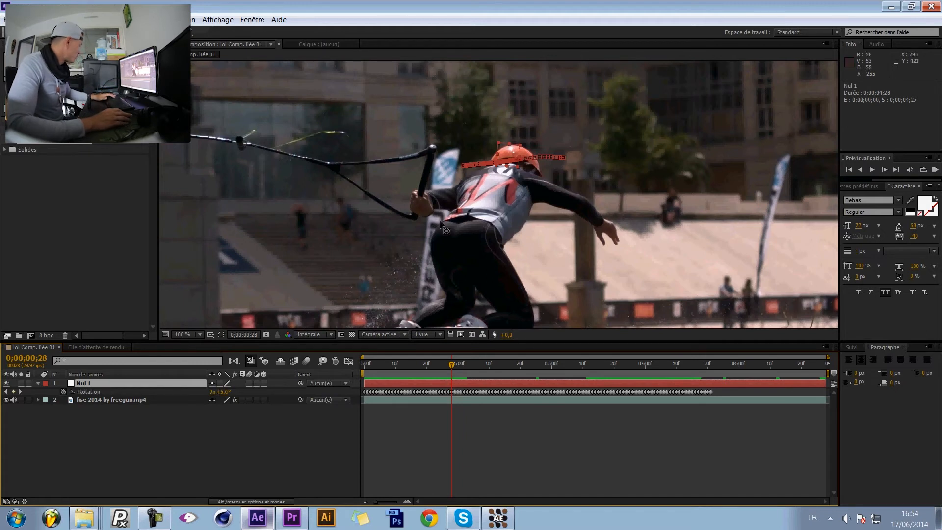
left_click(62, 391)
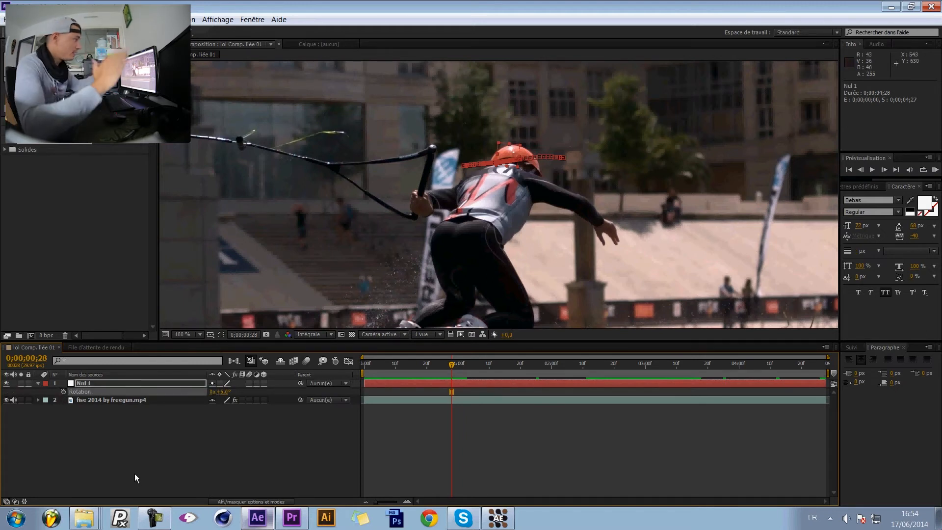
left_click_drag(456, 364, 392, 402)
left_click(308, 429)
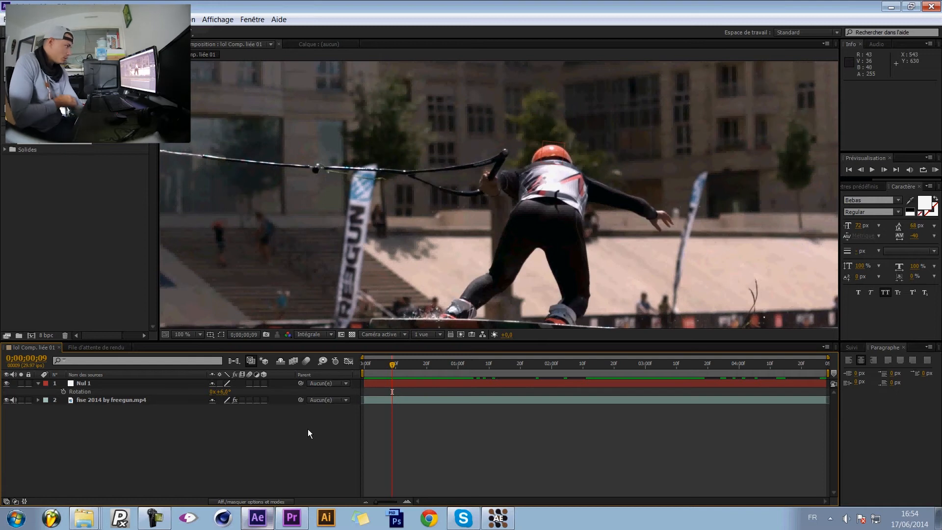
Step: Import the HUD render from the hud tuto folder as a PNG sequence, starting with LAYOUT_4_00000
scroll(643, 130, "down", 1)
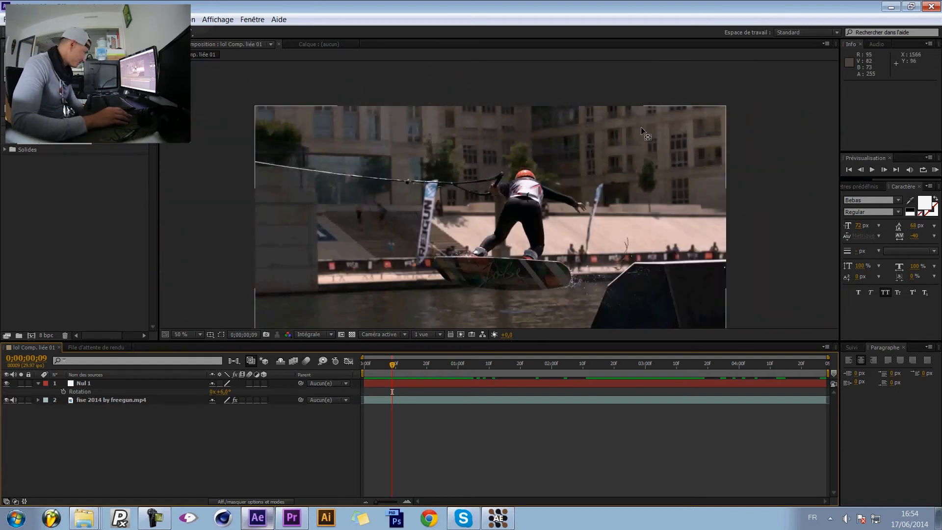
left_click_drag(436, 254, 485, 197)
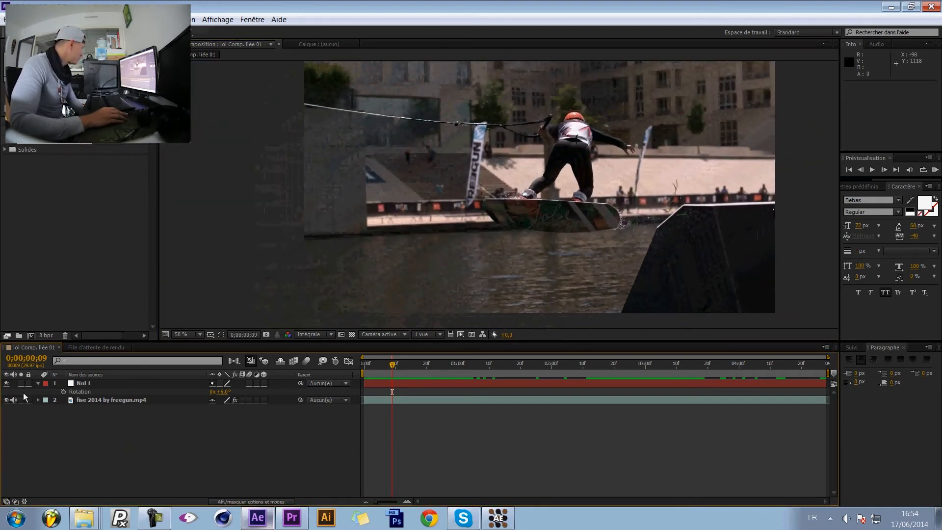
left_click(38, 383)
double_click(87, 198)
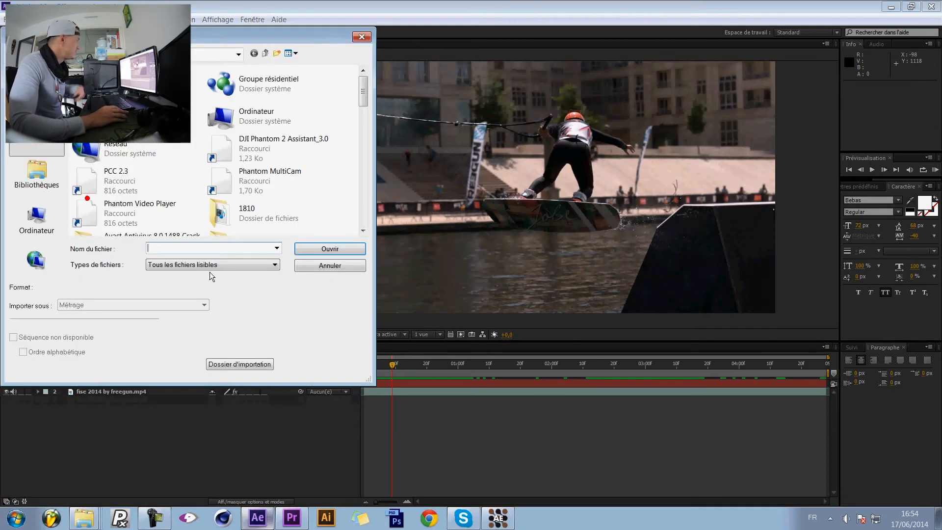
left_click(255, 177)
scroll(267, 196, "down", 5)
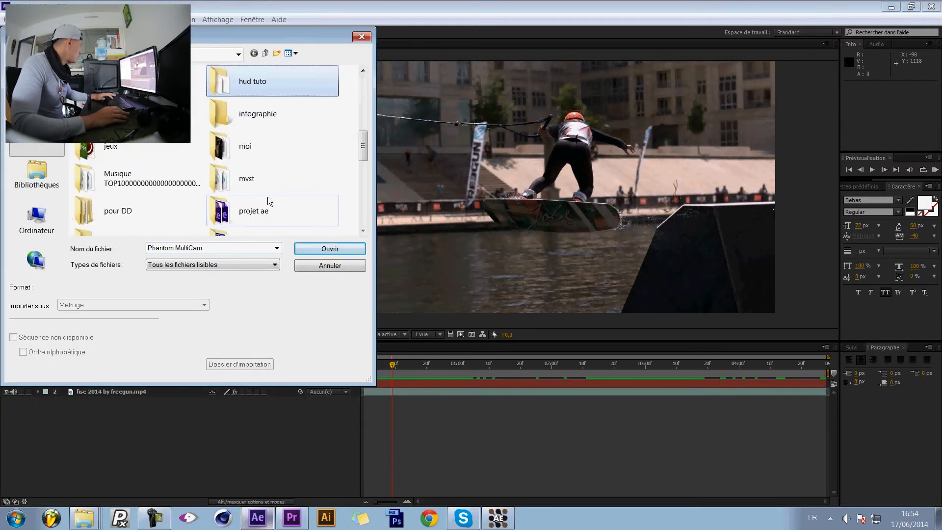
double_click(272, 78)
left_click(104, 107)
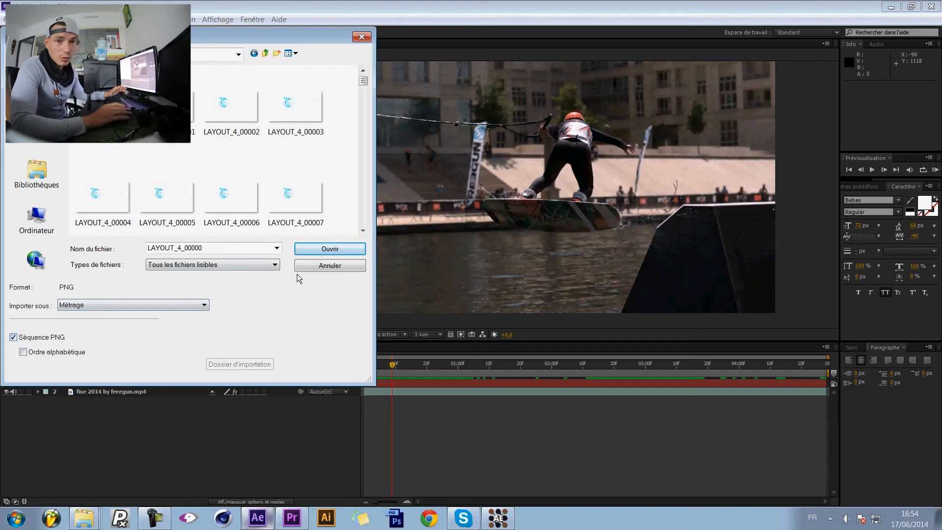
left_click(348, 248)
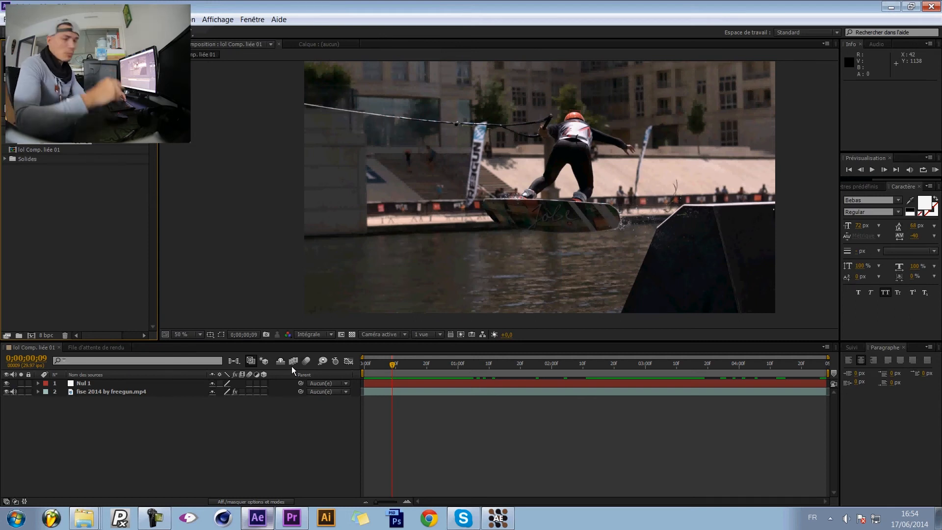
Step: Add the imported LAYOUT_4 sequence to the composition as a layer above Nul 1
left_click(99, 442)
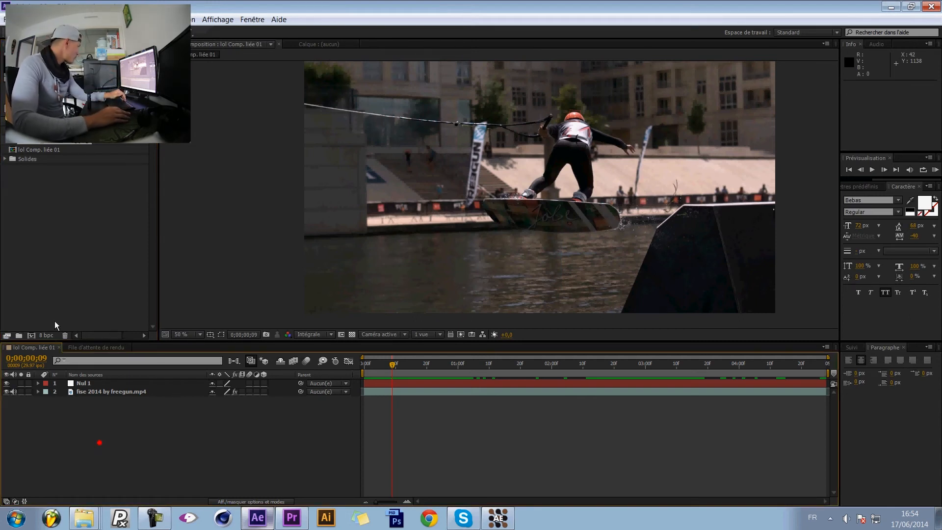
left_click(44, 174)
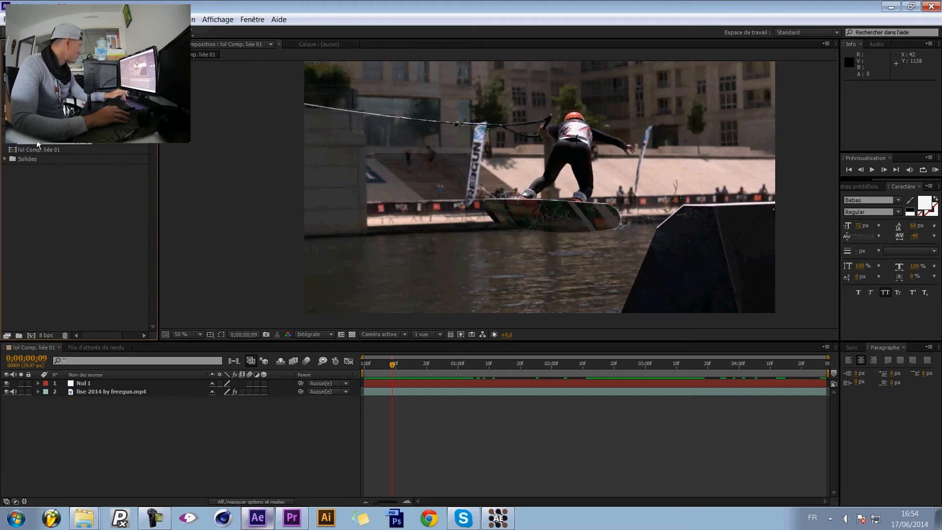
left_click_drag(115, 377, 115, 381)
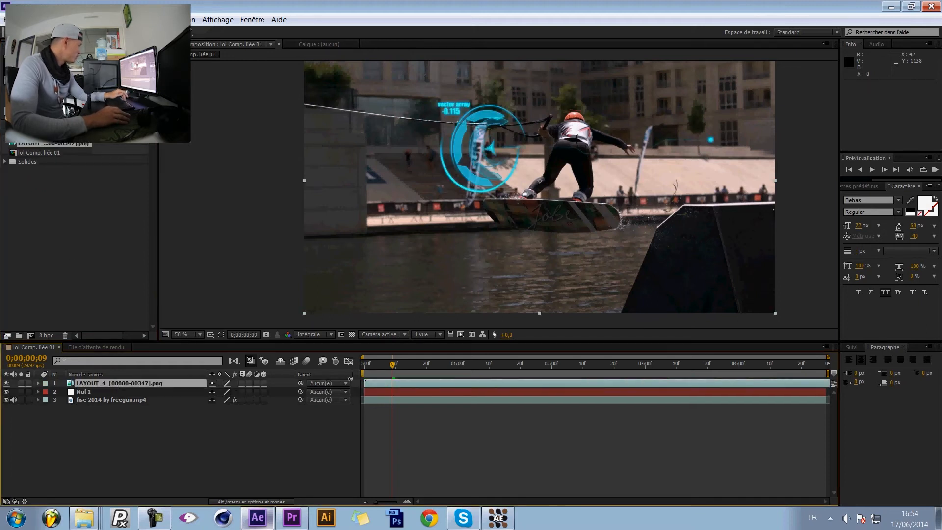
Step: Scale the LAYOUT_4 layer to 66% at 0;00;01;27 and parent it to Nul 1
left_click_drag(395, 369, 551, 369)
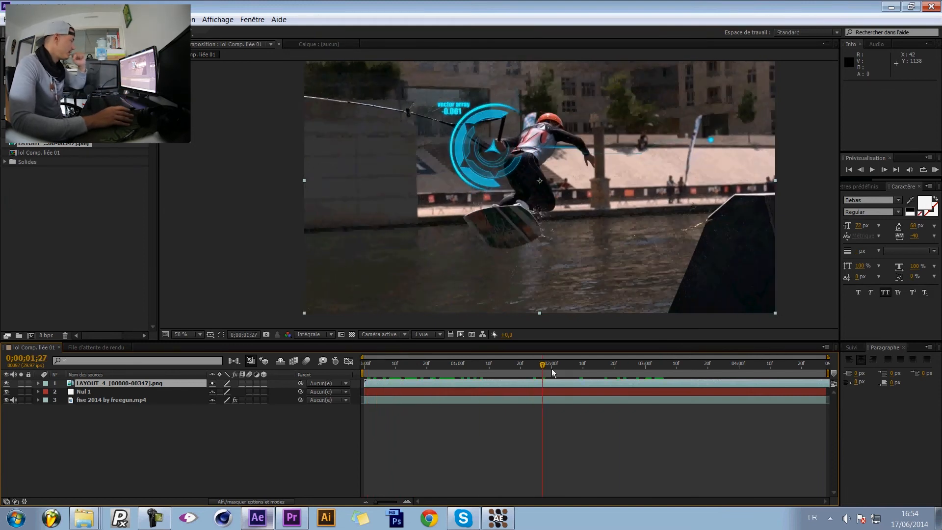
left_click(144, 383)
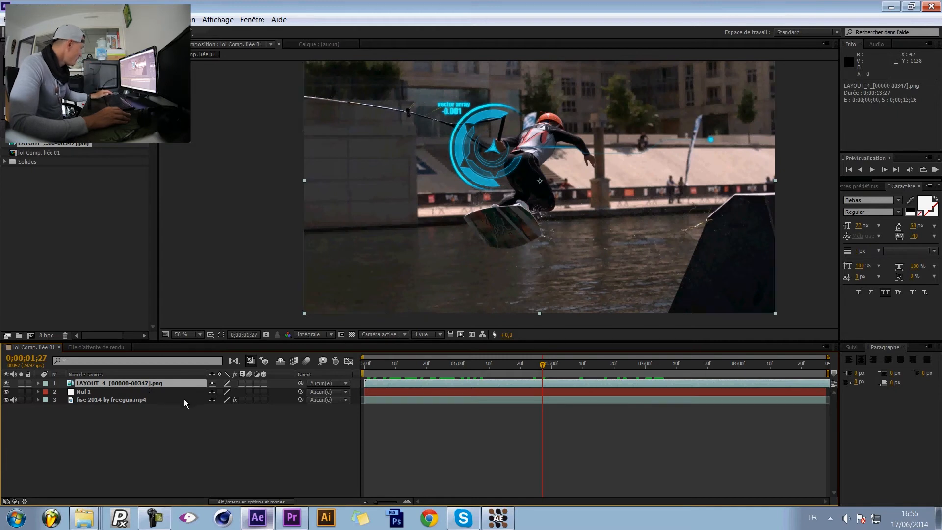
key("s")
mouse_move(228, 396)
left_mouse_down()
mouse_move(206, 394)
mouse_move(228, 396)
left_mouse_up()
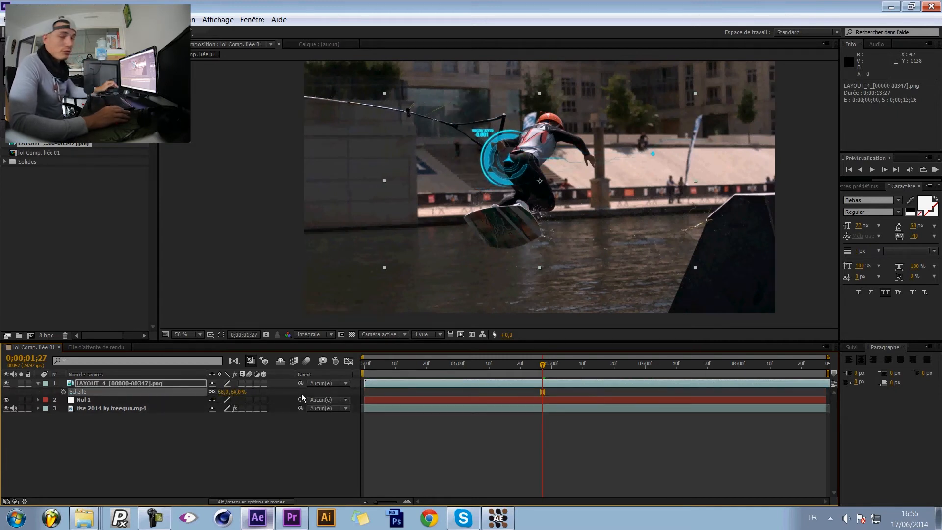
left_click(98, 384)
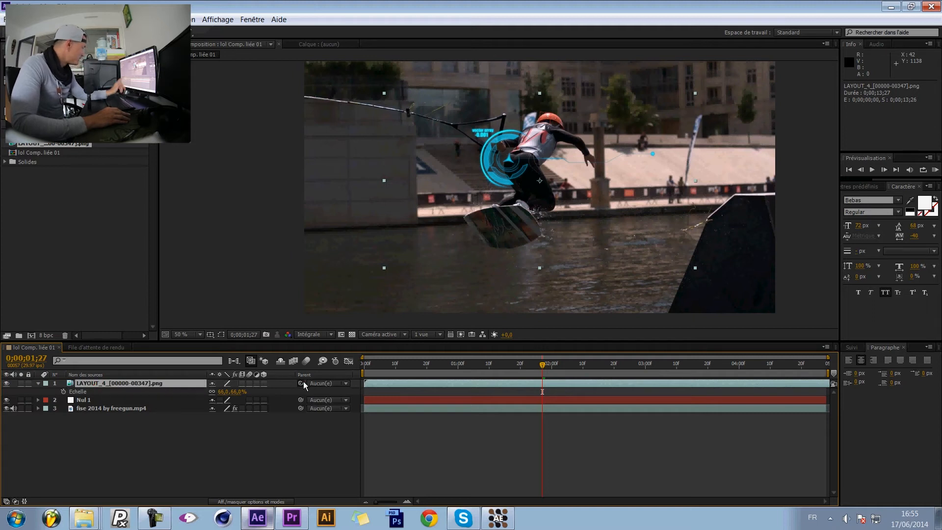
left_click_drag(126, 396, 90, 402)
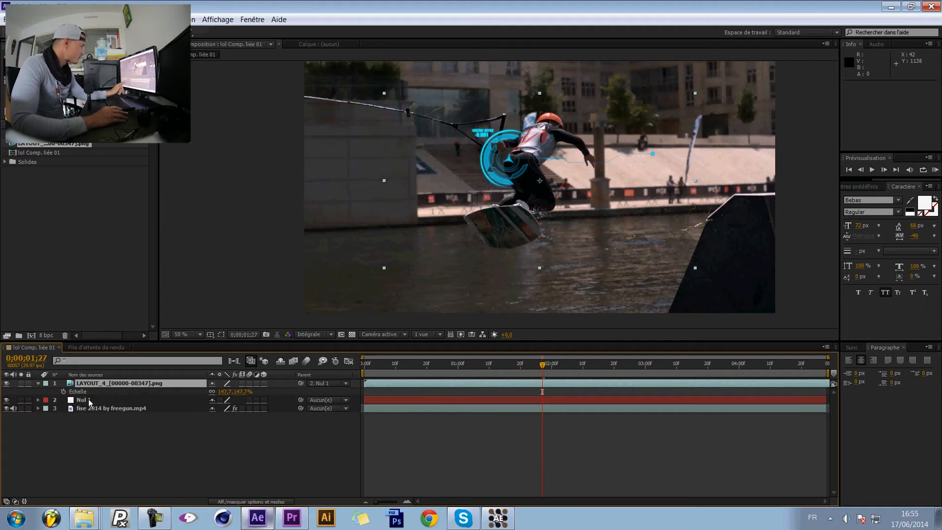
Step: Go to 0;00;00;14 and move the LAYOUT_4 layer so the HUD circle surrounds the rider's helmet
left_click_drag(545, 364, 408, 414)
left_click(141, 442)
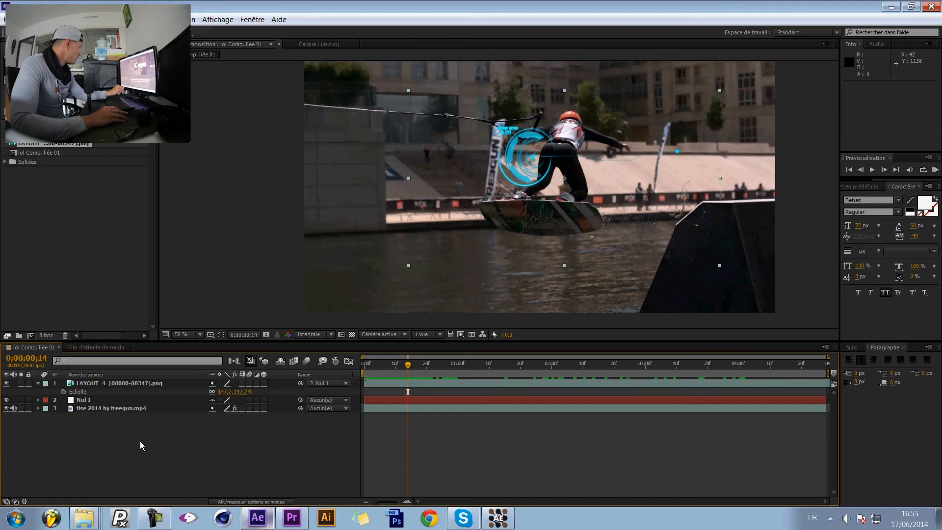
left_click(93, 382)
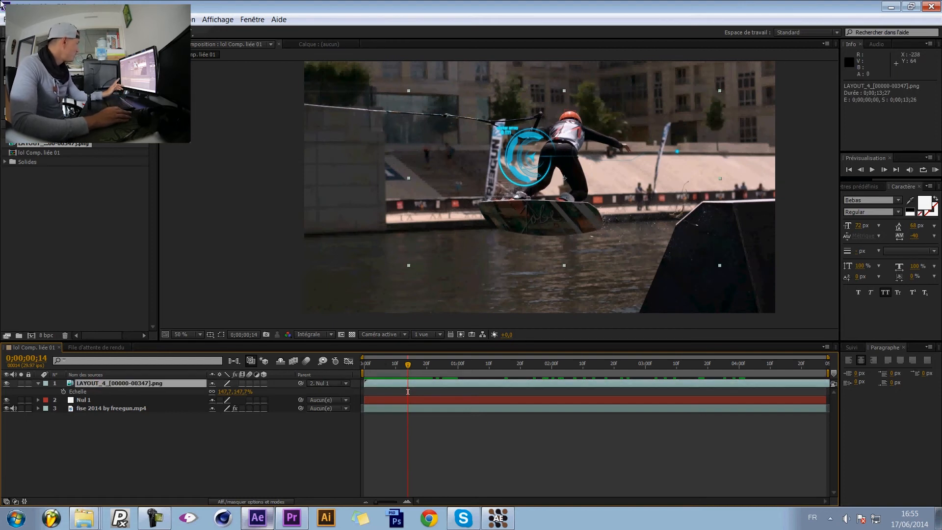
left_click_drag(596, 184, 634, 150)
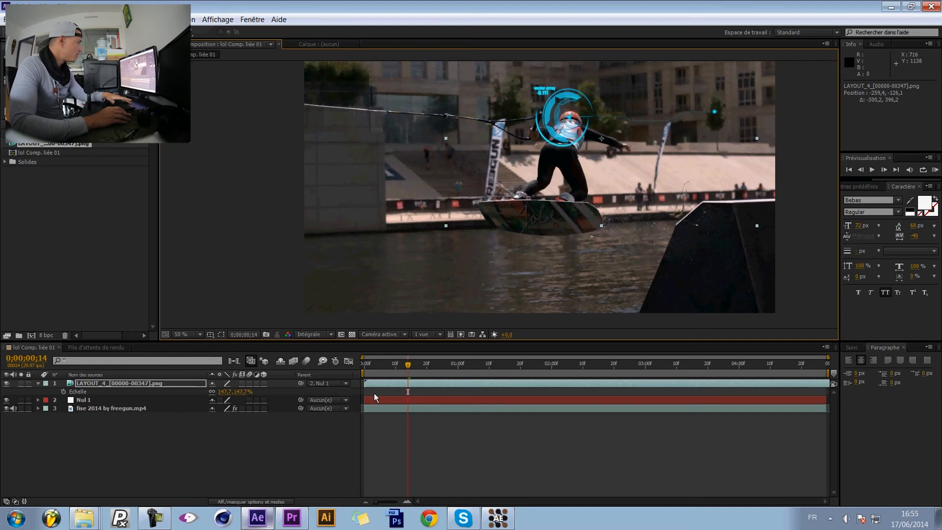
Step: Preview the composition and scrub through to 0;00;03;06 to check how the HUD circle follows the helmet
key("KP_0")
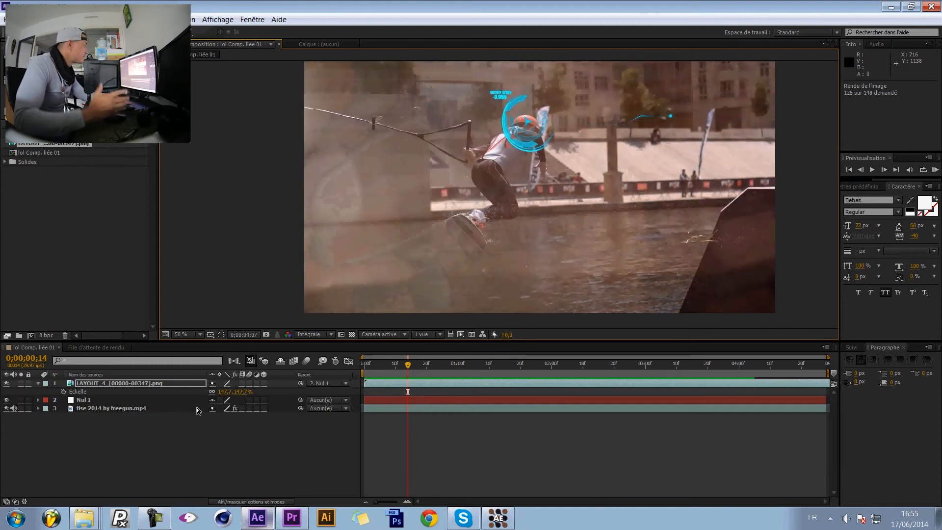
key("space")
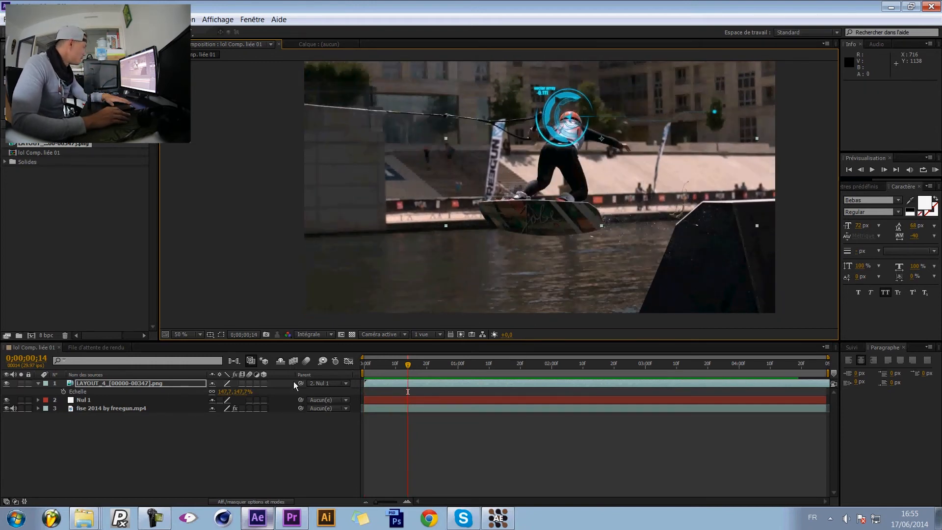
left_click(151, 459)
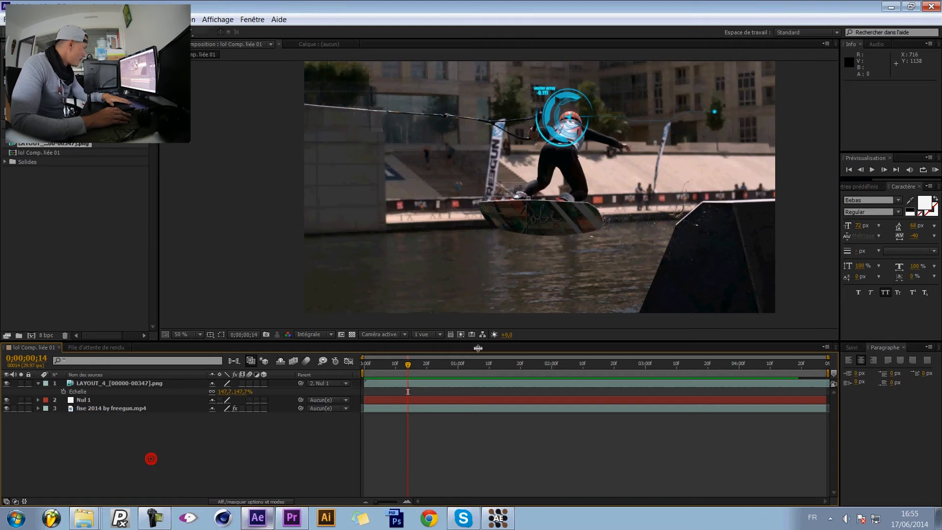
left_click_drag(407, 367, 670, 372)
left_click_drag(742, 377, 660, 382)
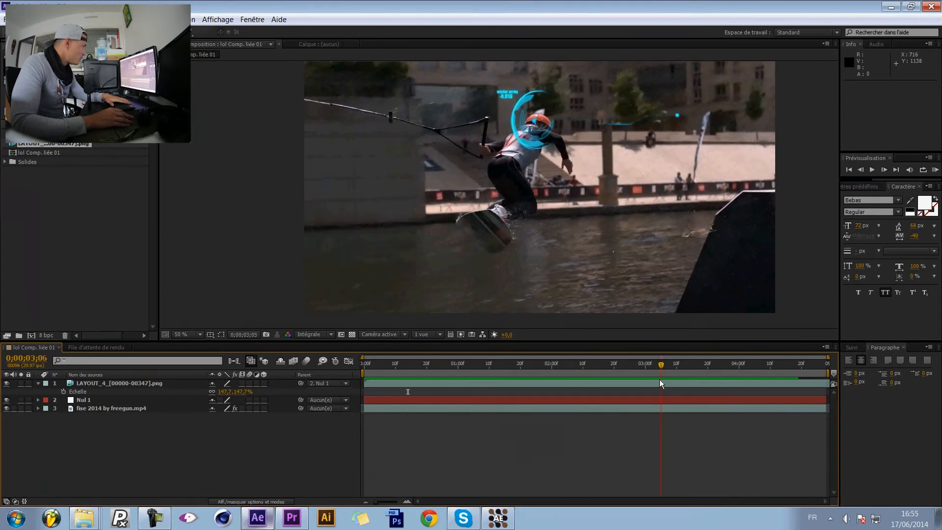
Step: Fade in the LAYOUT_4 layer with opacity keyframes of 0% at 0;00;00;06 and 100% at 0;00;00;19, and preview the result
left_click_drag(723, 377, 385, 381)
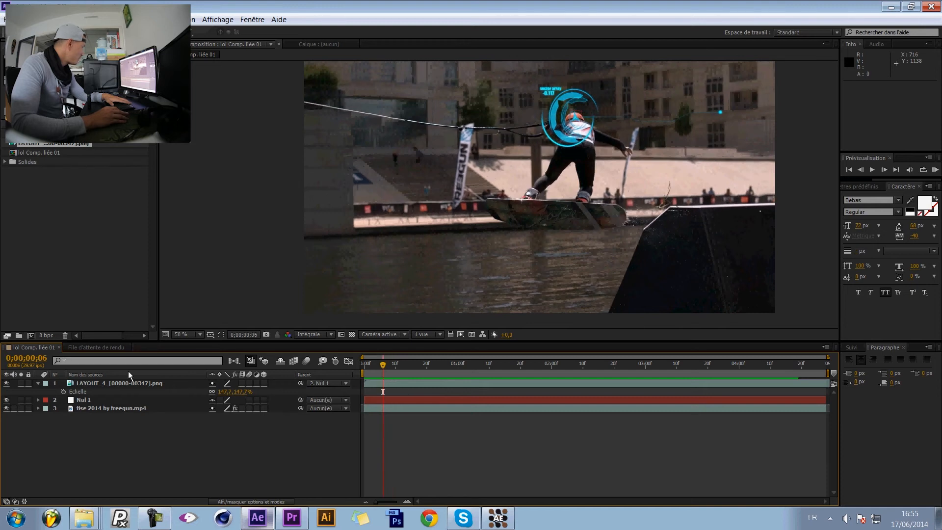
left_click(116, 383)
key("t")
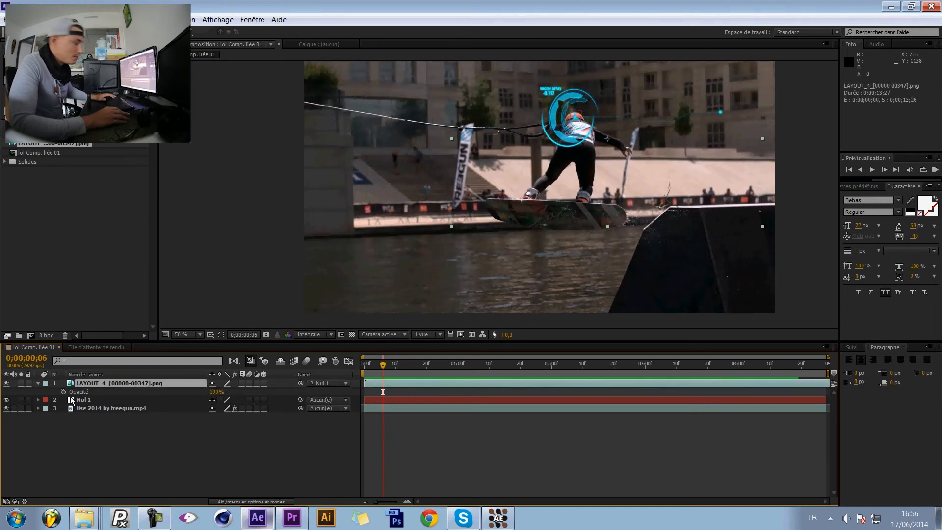
left_click(64, 391)
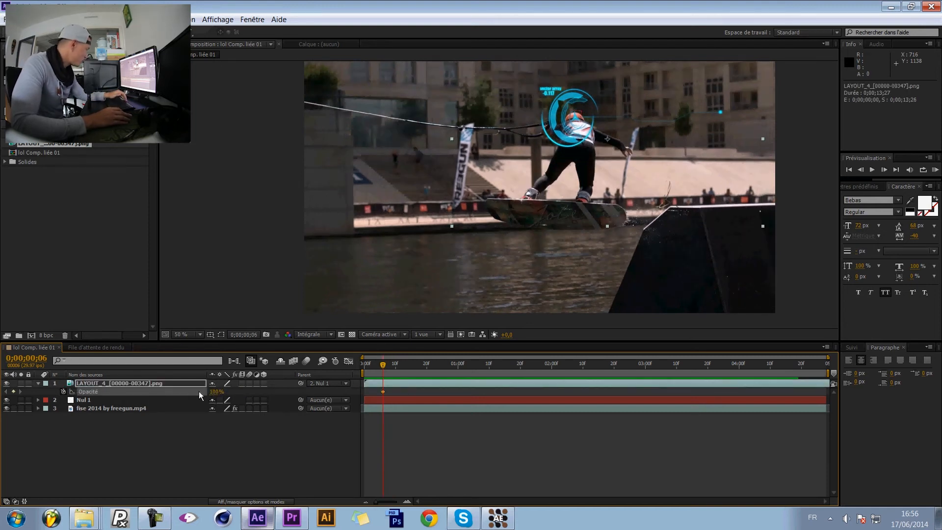
left_click_drag(383, 366, 414, 369)
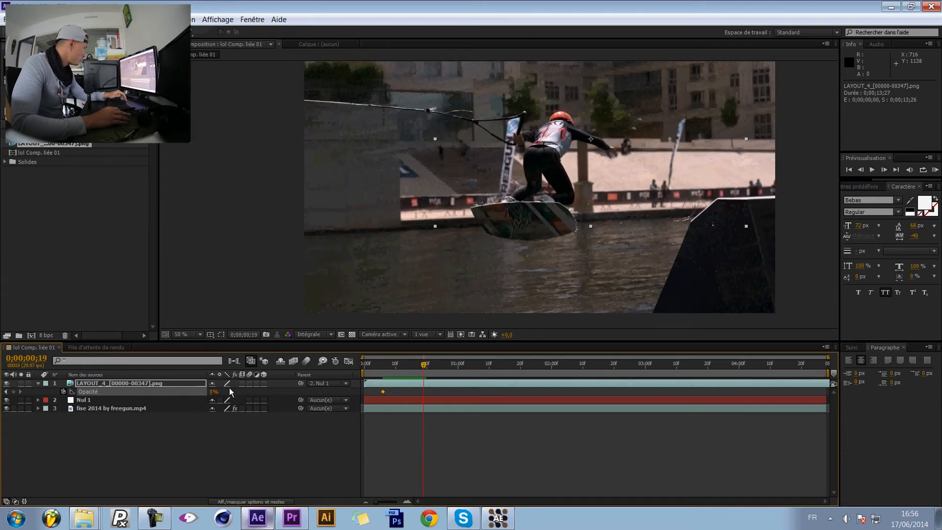
left_click_drag(212, 393, 486, 392)
left_click(264, 443)
key("KP_0")
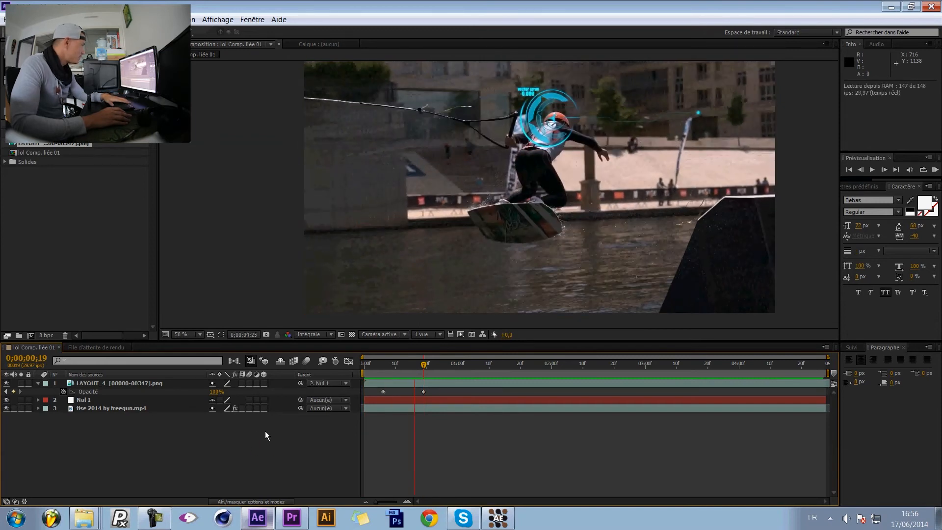
Step: Preview the fade-in and shift its opacity keyframes later, placing the 100% keyframe a little after 0;00;01;00
left_click_drag(422, 370, 384, 369)
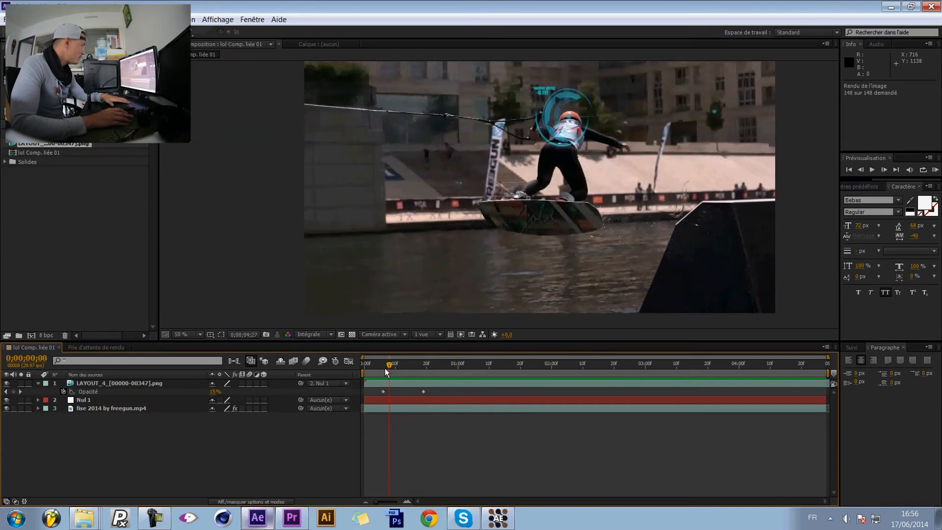
key("space")
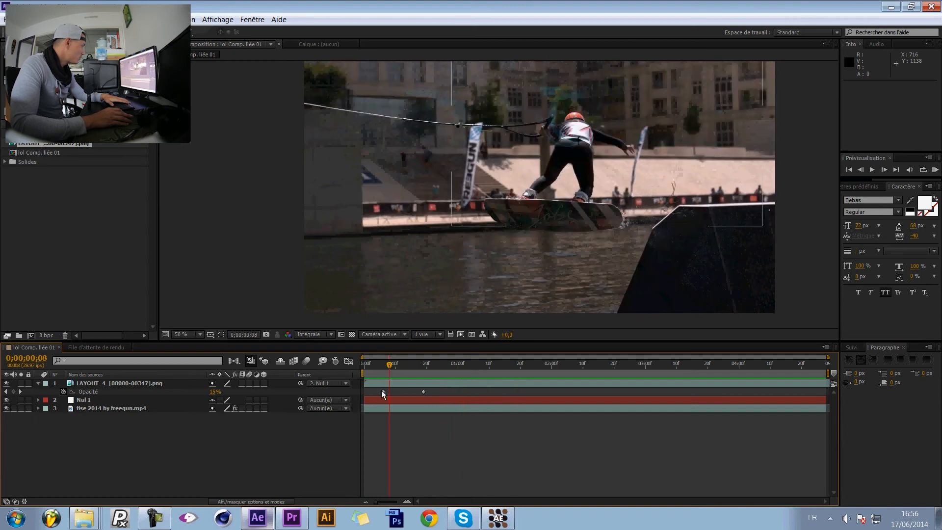
left_click_drag(383, 391, 392, 391)
key("space")
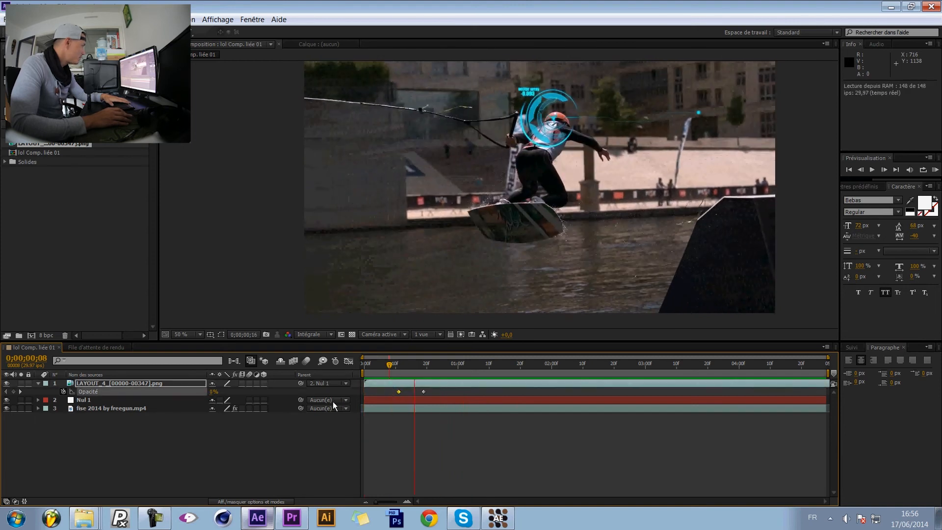
key("space")
left_click_drag(423, 391, 487, 400)
key("KP_0")
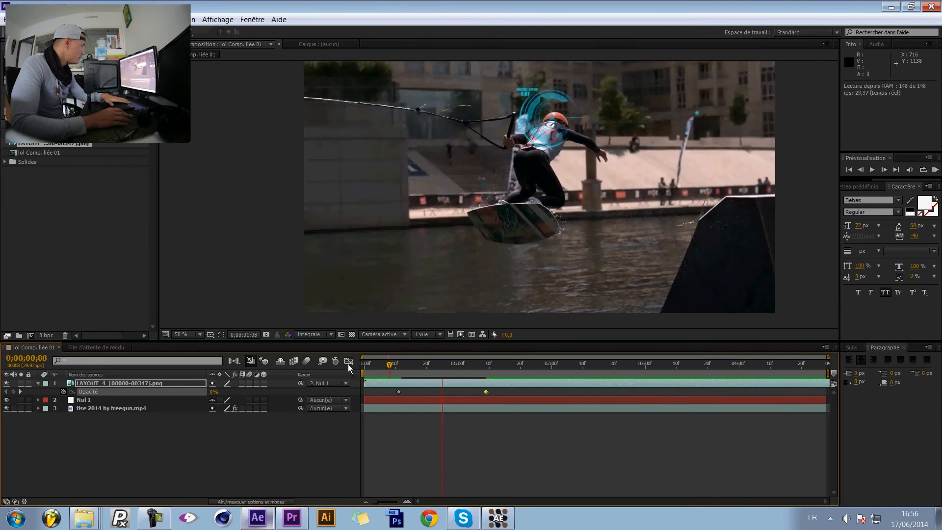
Step: Move the 0% fade-in keyframe to 0;00;00;18 and preview the HUD's appearance
left_click_drag(399, 391, 419, 393)
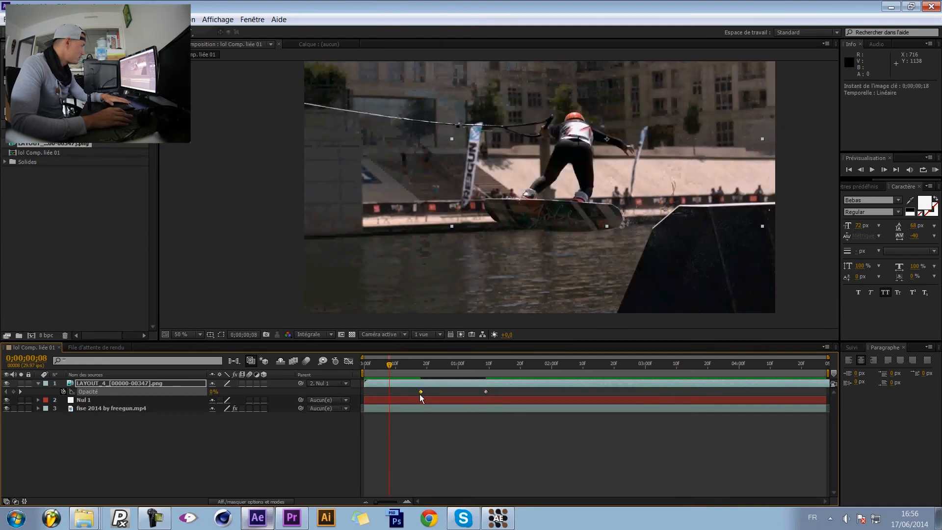
key("KP_0")
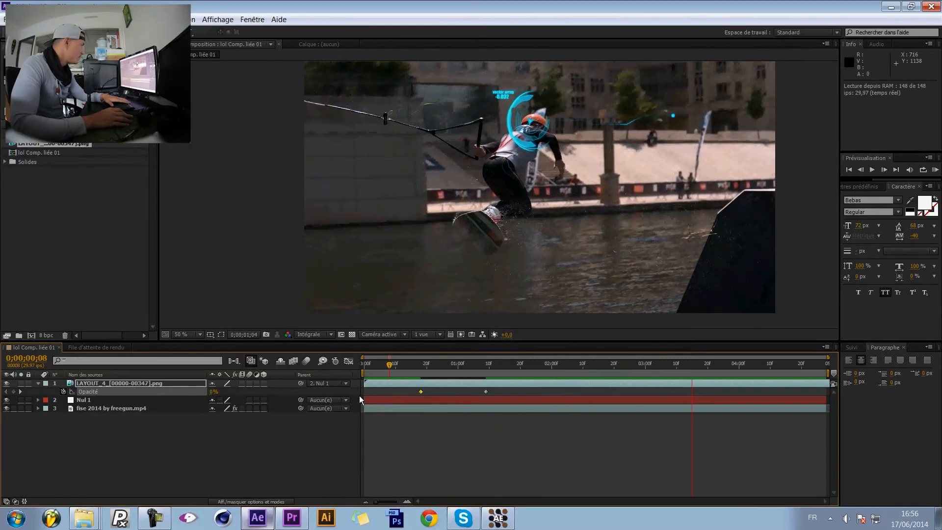
key("KP_0")
key("KP_0")
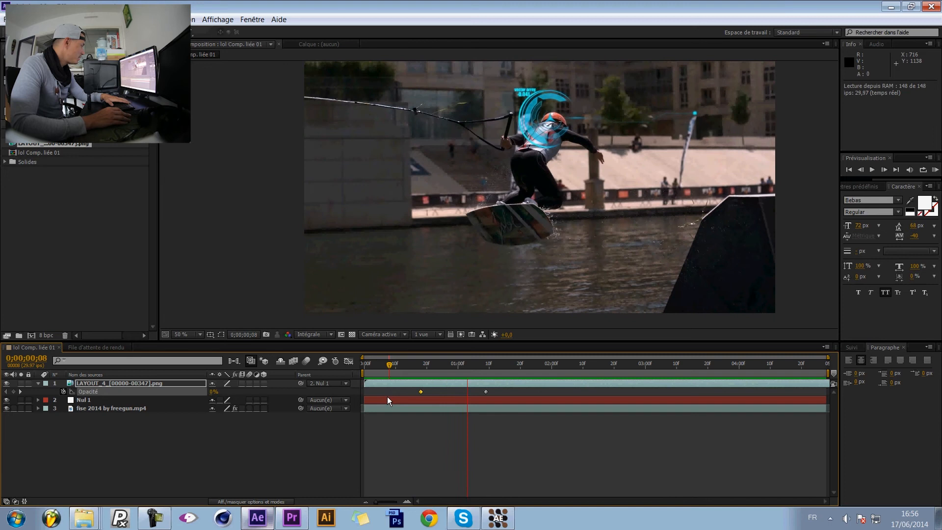
Step: Fade out the LAYOUT_4 layer with opacity keyframes of 100% at 0;00;03;09 and 0% at 0;00;03;21
left_click(674, 368)
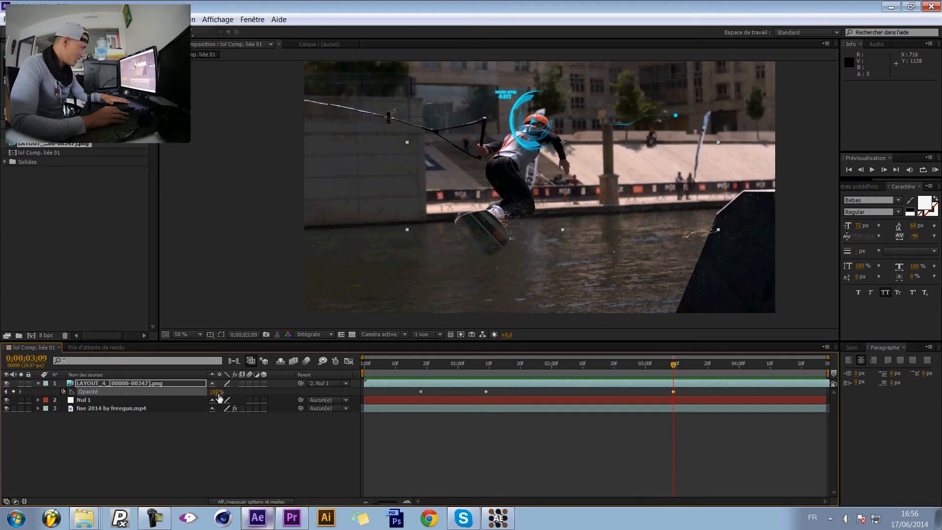
left_click(685, 364)
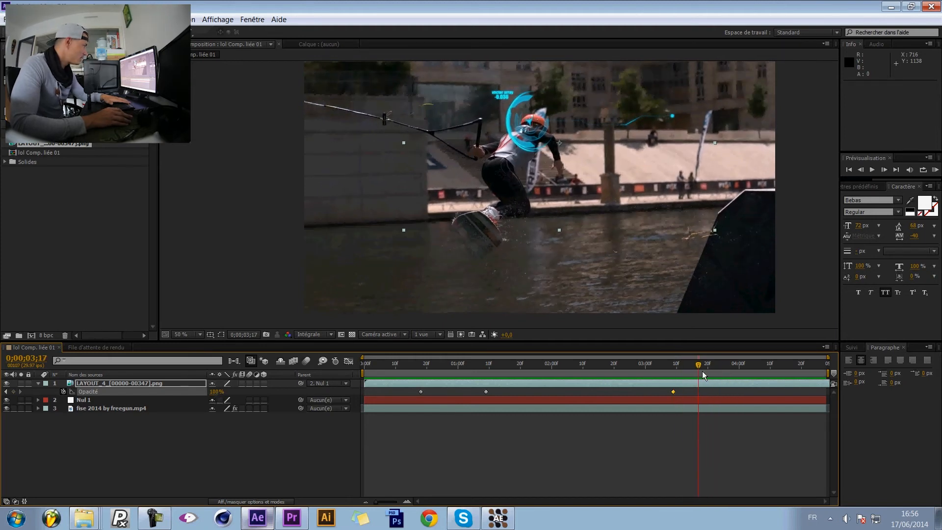
left_click_drag(214, 391, 20, 398)
Step: Lengthen the fade-out by moving its 100% keyframe back to just after 0;00;03;00, and preview it
left_click(674, 392)
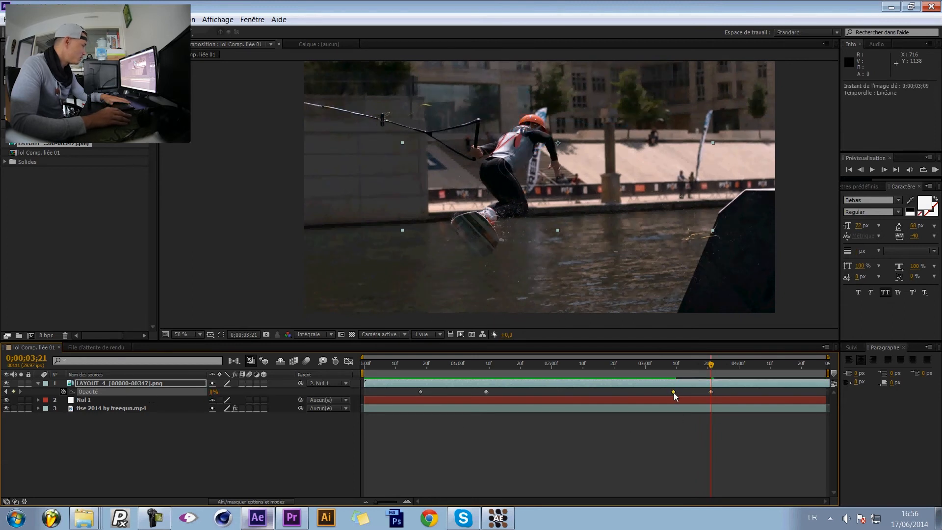
left_click_drag(705, 372, 639, 388)
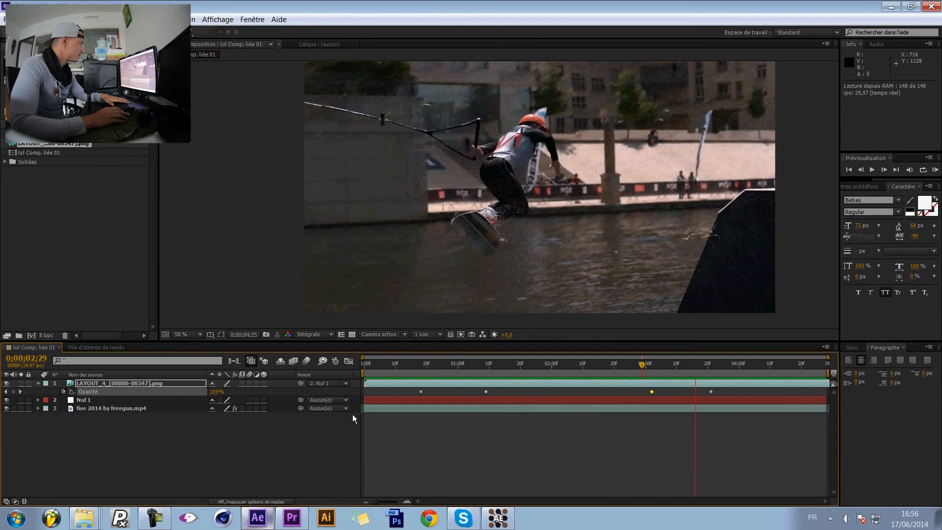
key("space")
Step: At 0;00;01;26, add a text layer reading "Rideuse de ouf" and position it over the rider's legs
left_click_drag(643, 366, 538, 388)
left_click(132, 448)
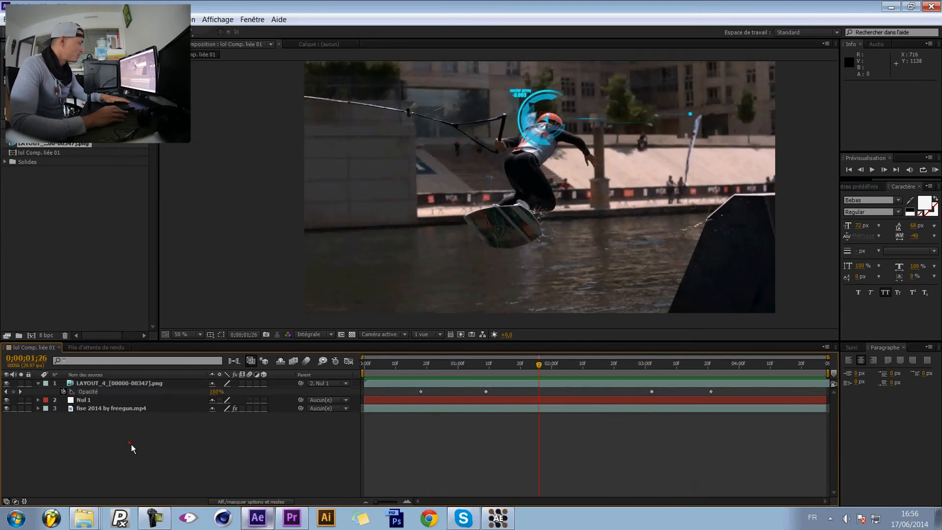
right_click(142, 497)
mouse_move(211, 380)
left_click(455, 396)
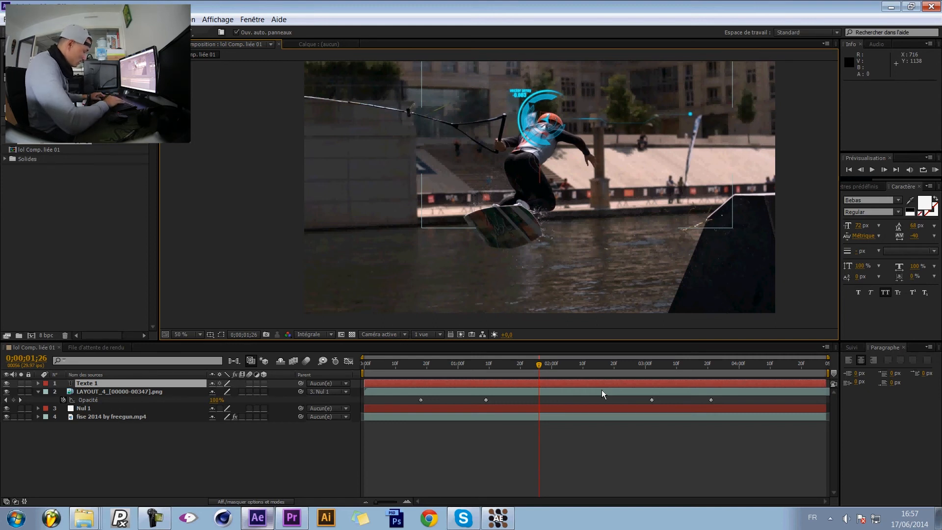
type("IDEUSEDEOUF")
key("KP_Enter")
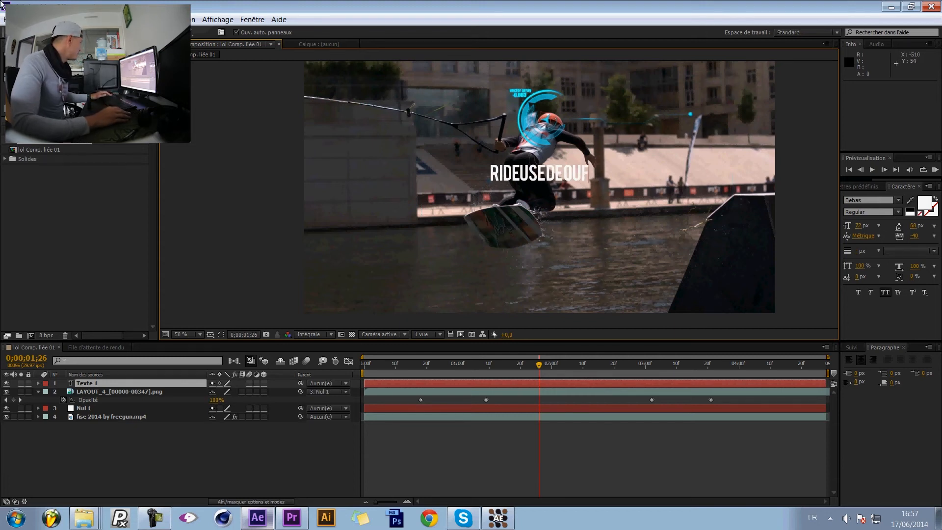
key("v")
left_click_drag(590, 164, 600, 187)
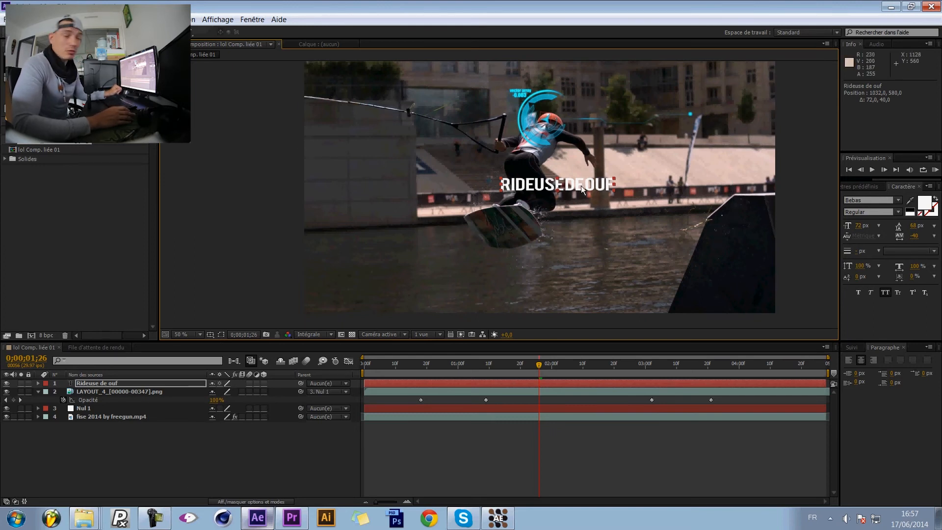
Step: Apply the Teinte/Saturation colour correction effect to the LAYOUT_4 layer
left_click(111, 442)
left_click(101, 391)
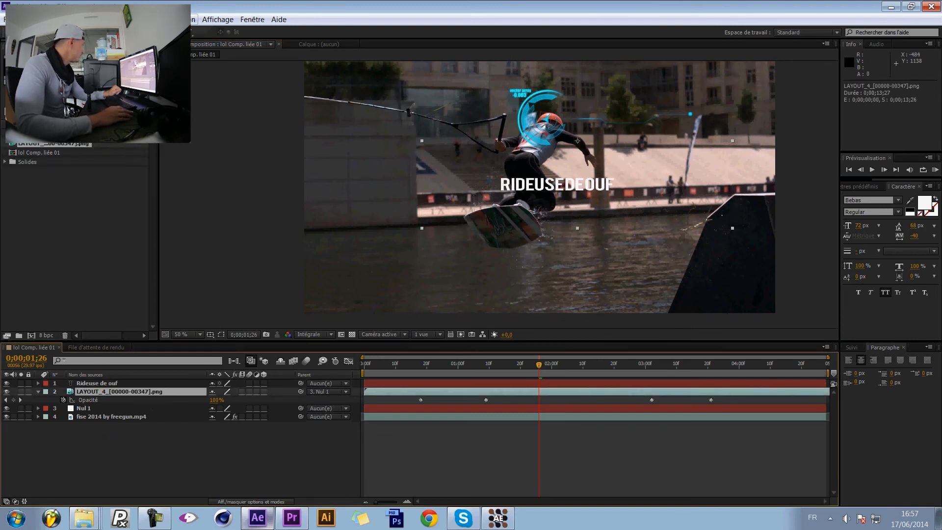
left_click(147, 19)
mouse_move(220, 120)
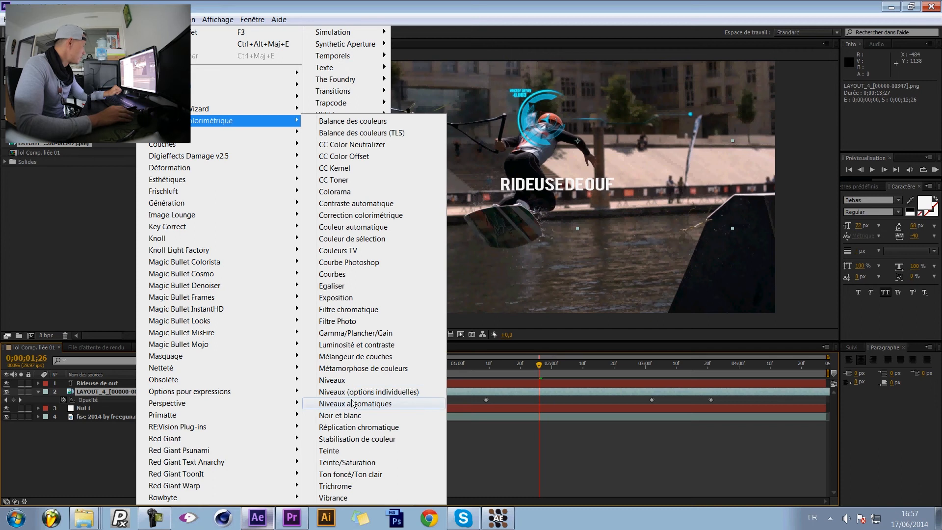
left_click(368, 464)
Step: Shift the HUD's global hue to orange and reduce its global saturation to match the rider's helmet
mouse_move(95, 122)
left_mouse_down()
mouse_move(114, 125)
mouse_move(93, 150)
mouse_move(76, 136)
mouse_move(93, 112)
left_mouse_up()
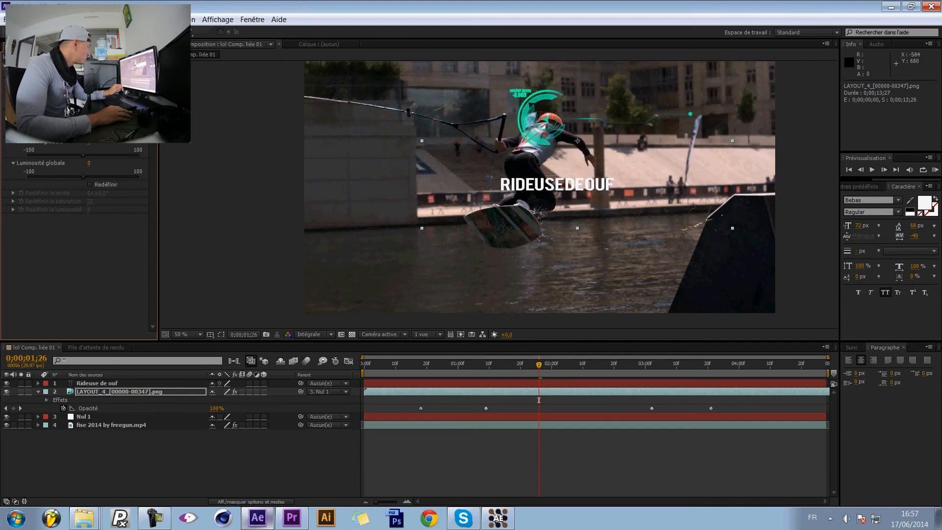
left_click_drag(81, 115, 87, 145)
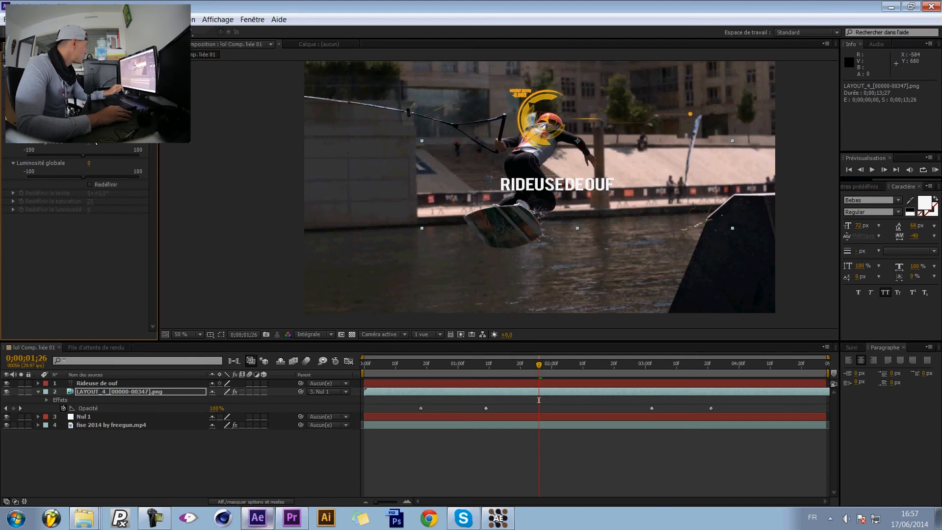
scroll(496, 124, "up", 5)
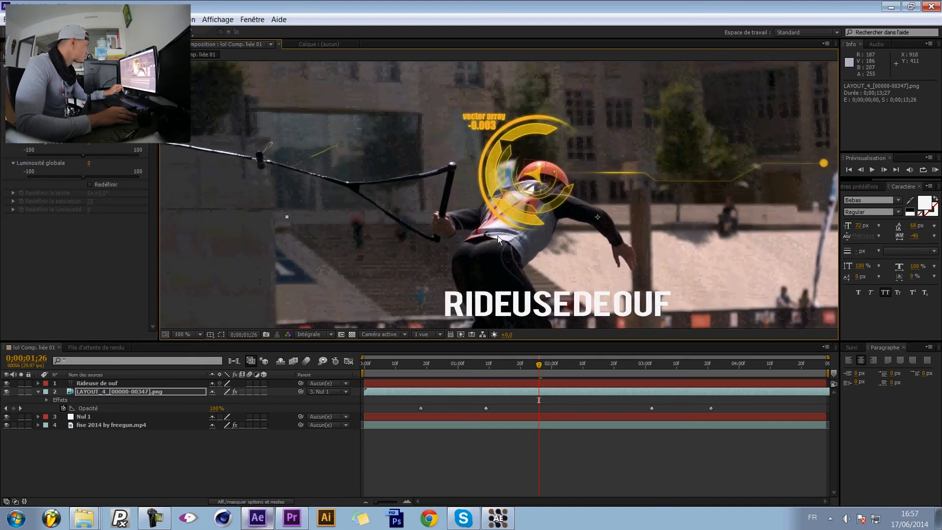
scroll(617, 130, "down", 1)
left_click_drag(89, 136, 57, 154)
scroll(376, 152, "down", 2)
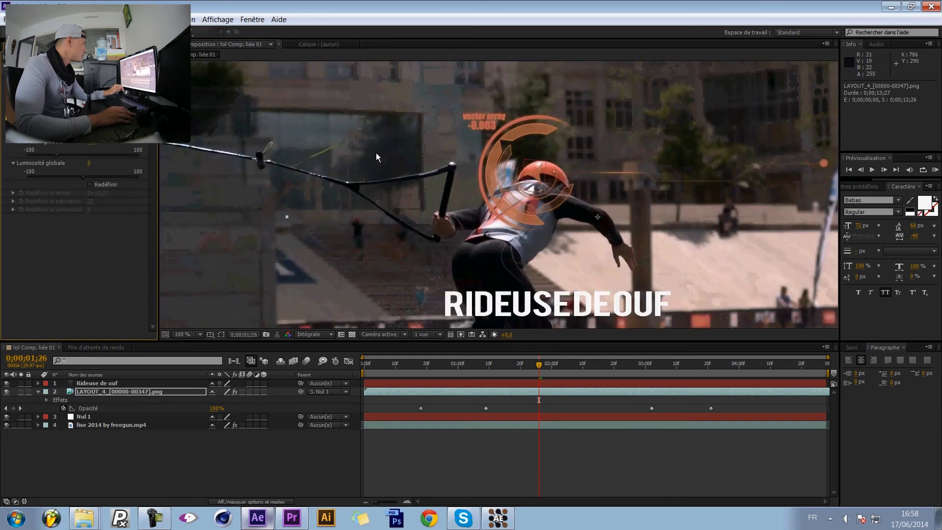
scroll(387, 195, "up", 1)
scroll(395, 205, "down", 1)
left_click_drag(396, 209, 403, 183)
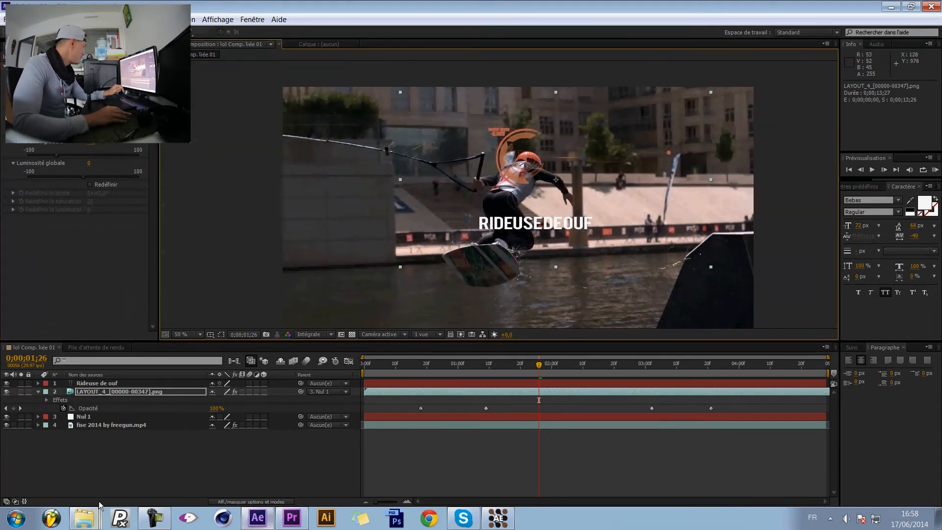
Step: Recolour the "Rideuse de ouf" text by sampling a reddish orange from the HUD and helmet area with the eyedropper
left_click(84, 460)
left_click(88, 385)
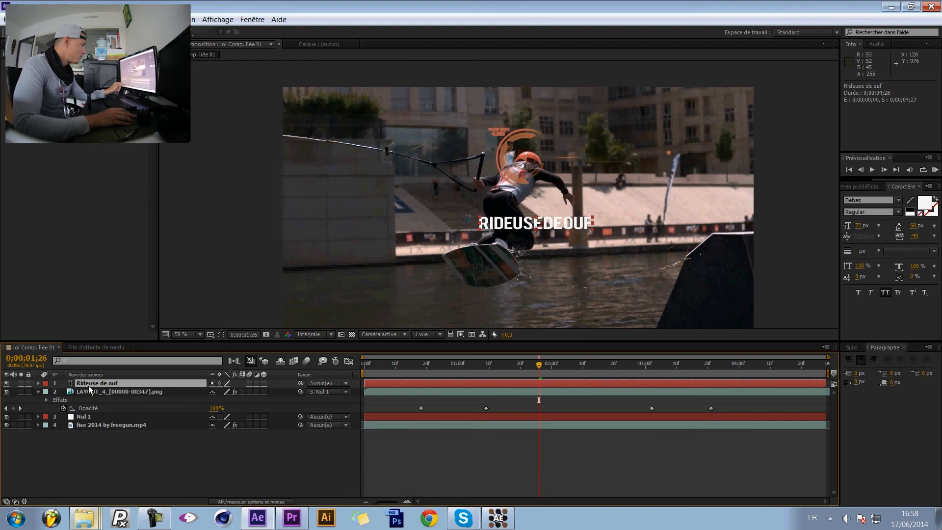
left_click(910, 200)
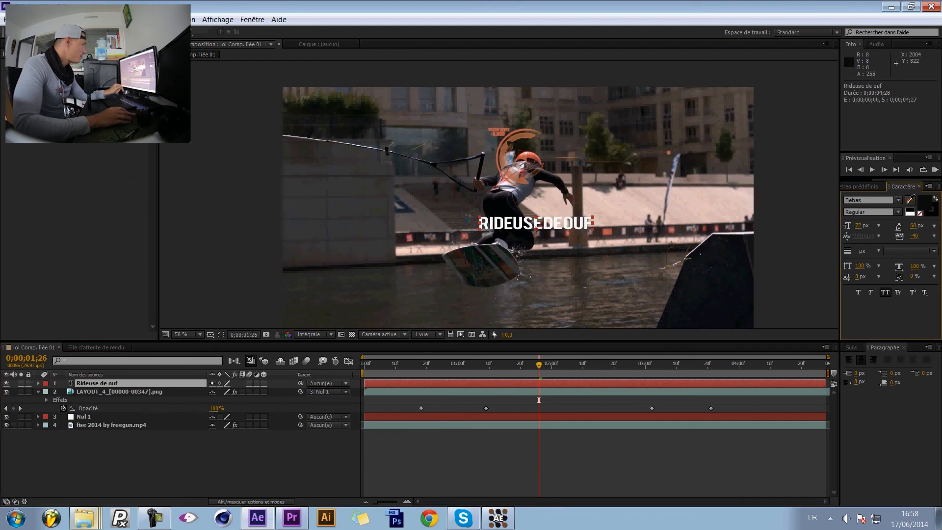
left_click(526, 132)
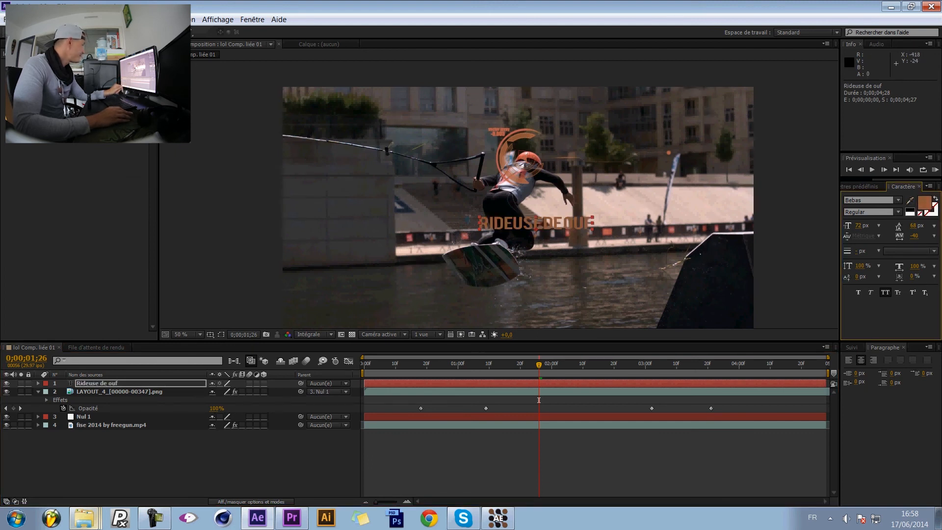
left_click(909, 200)
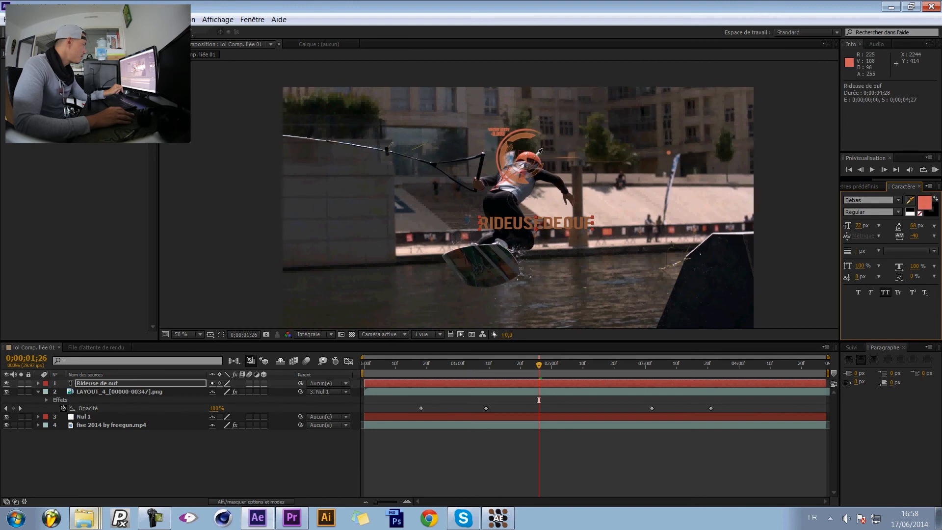
left_click(538, 158)
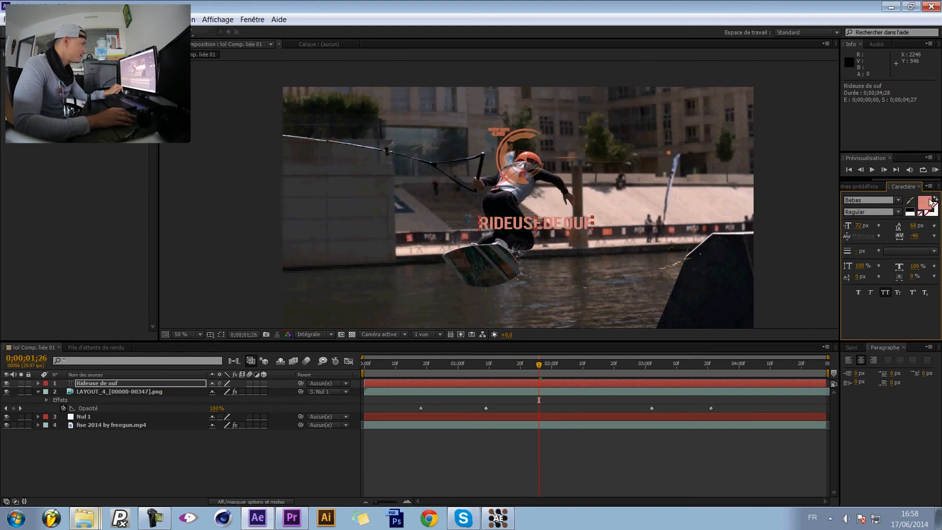
left_click(909, 201)
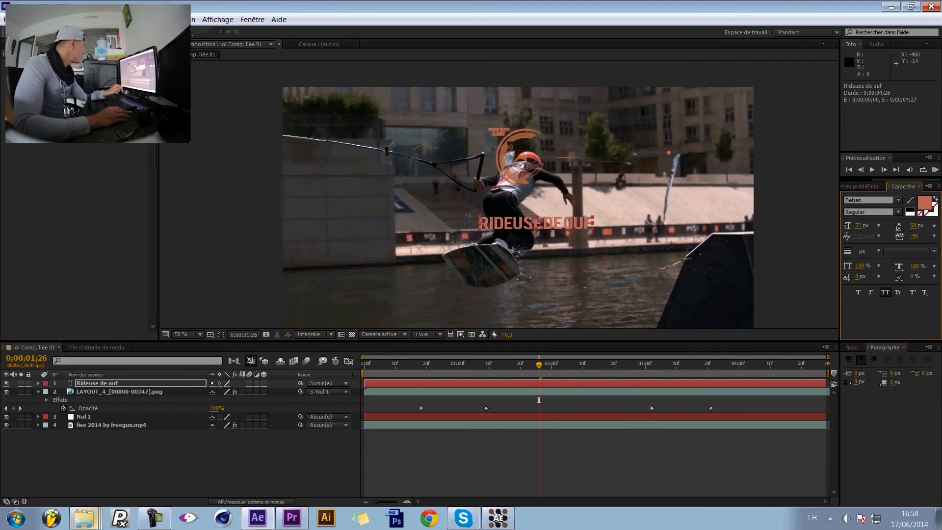
left_click(168, 458)
Step: Shrink the "Rideuse de ouf" text and place it beside the dot at the end of the HUD line, at position 1719, 283
left_click_drag(522, 225, 360, 234)
scroll(684, 139, "up", 2)
left_click_drag(504, 180, 606, 198)
scroll(526, 230, "down", 2)
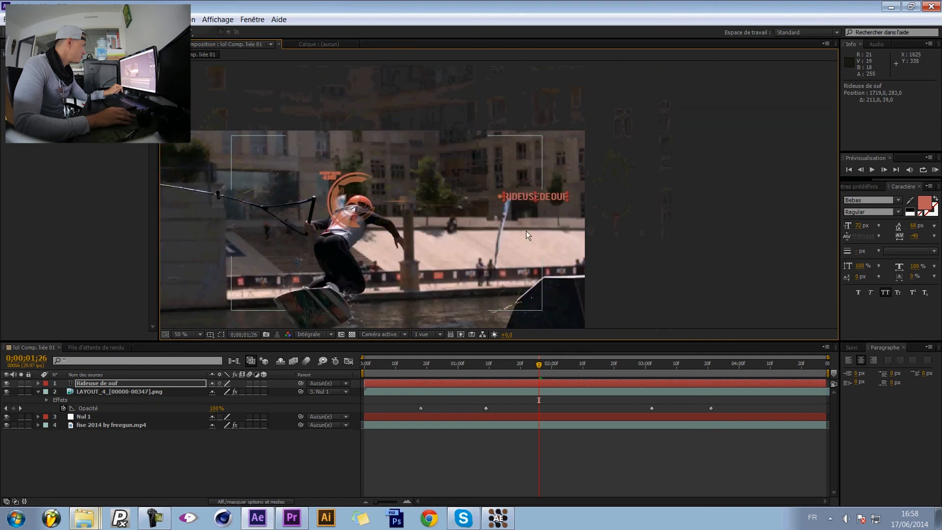
left_click_drag(526, 230, 542, 207)
left_click(752, 173)
left_click_drag(422, 235, 511, 211)
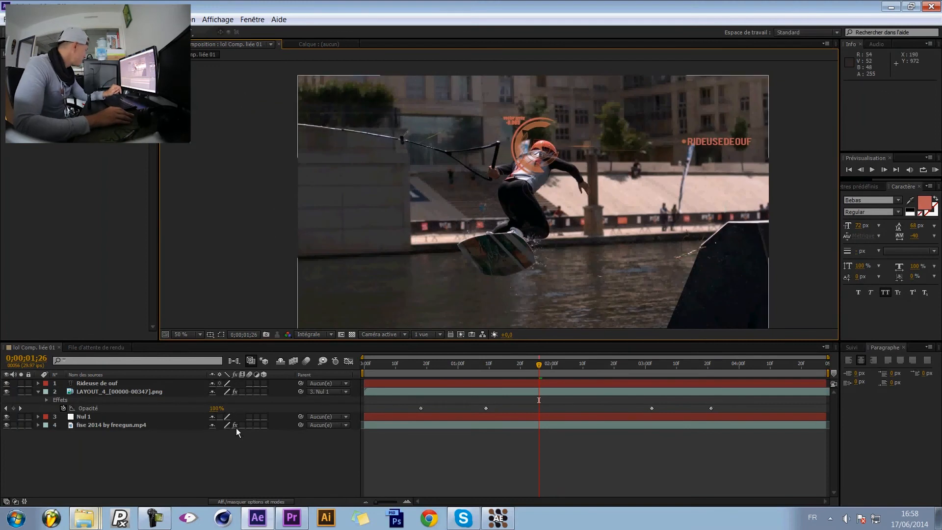
Step: Parent the "Rideuse de ouf" text layer to Nul 1 and copy the LAYOUT_4 layer's opacity keyframes onto it, starting at 0;00;00;18
left_click_drag(301, 383, 86, 418)
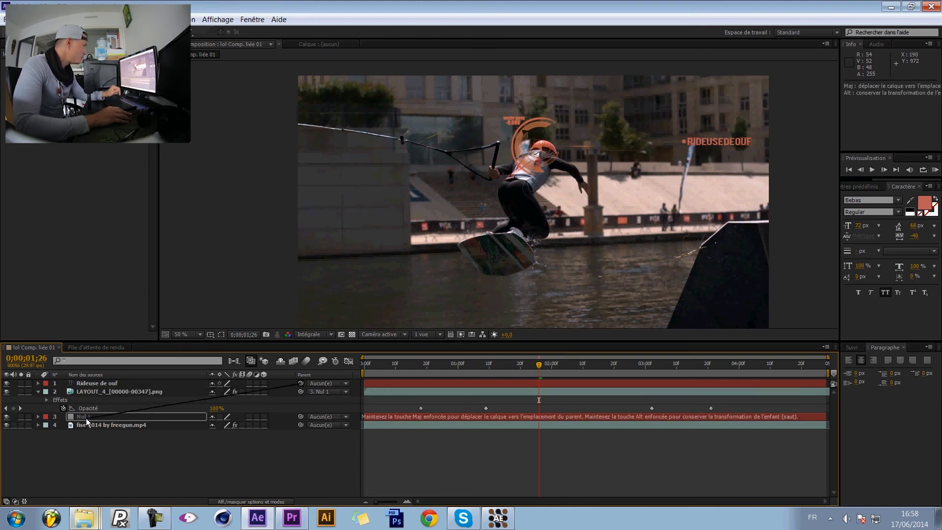
left_click_drag(539, 364, 420, 389)
left_click(87, 408)
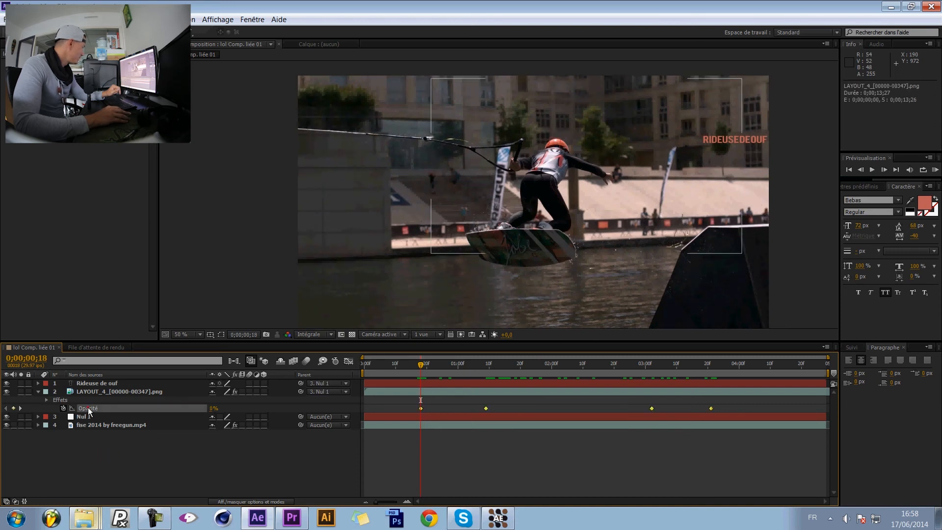
key("ctrl+c")
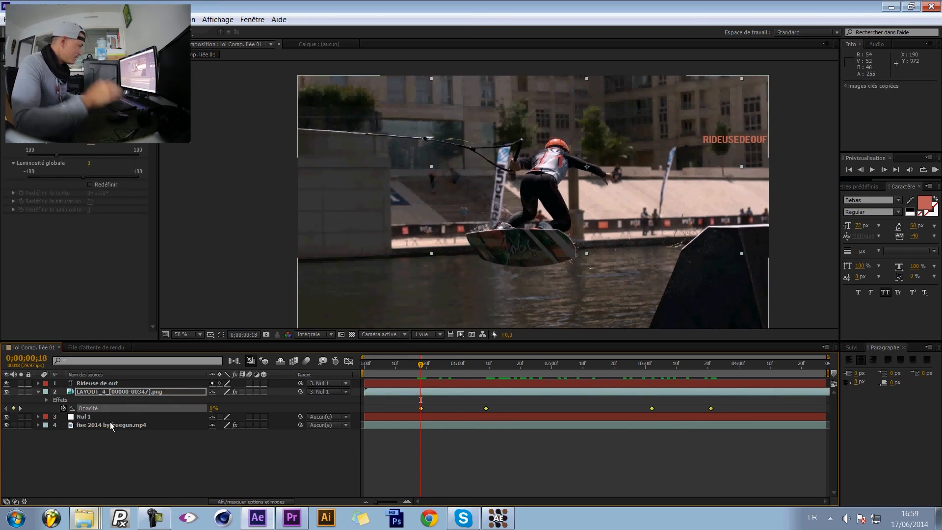
left_click(93, 384)
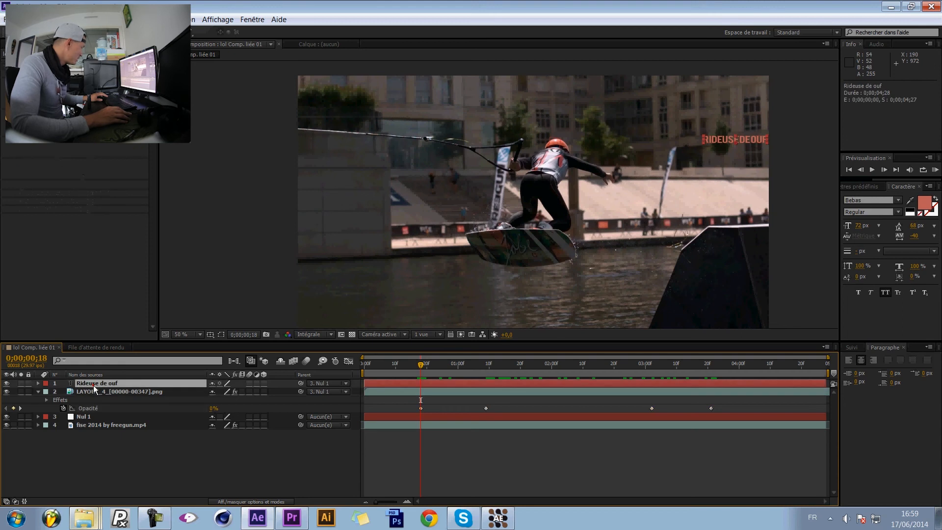
key("t")
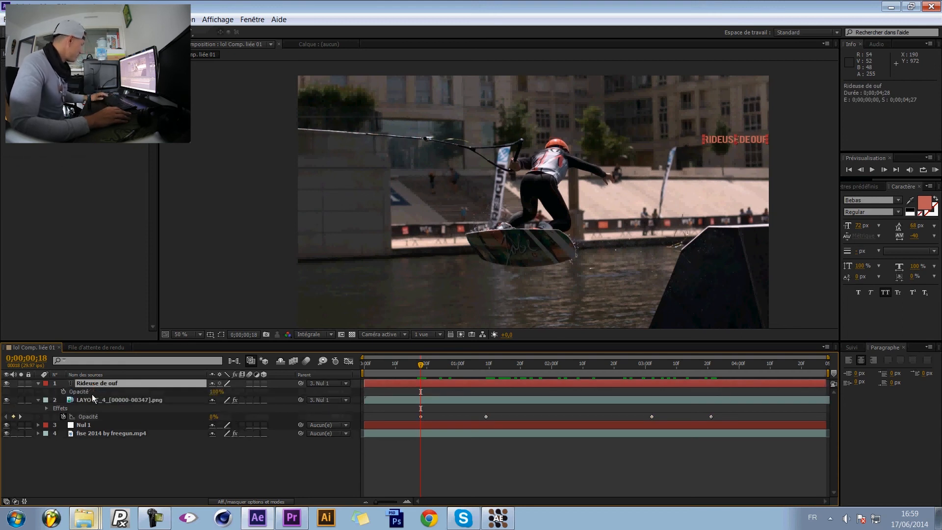
left_click(80, 391)
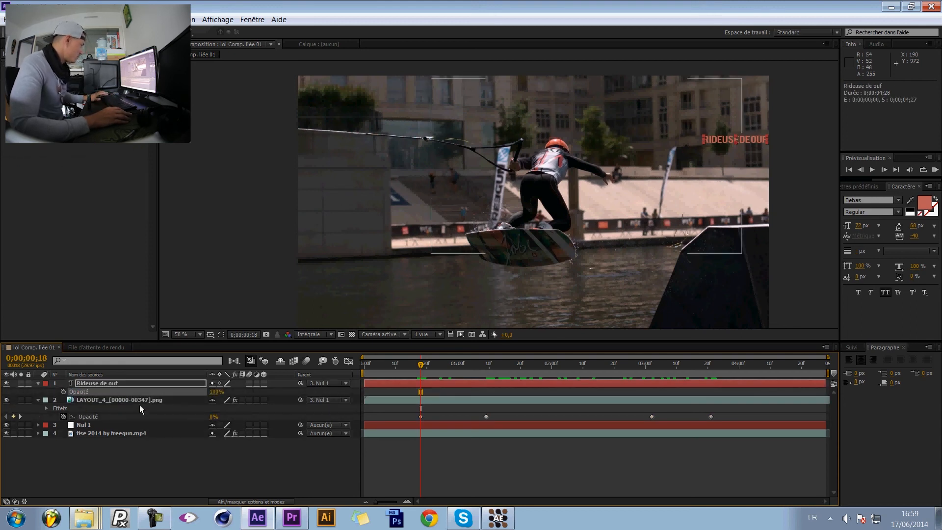
key("ctrl+v")
left_click_drag(421, 365, 514, 386)
left_click(190, 467)
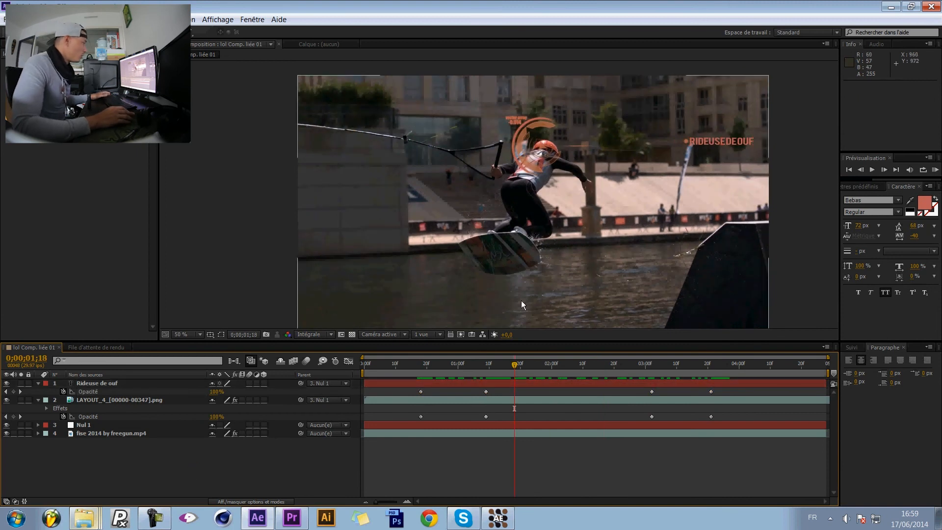
mouse_move(517, 368)
left_mouse_down()
mouse_move(589, 368)
mouse_move(510, 368)
mouse_move(536, 368)
left_mouse_up()
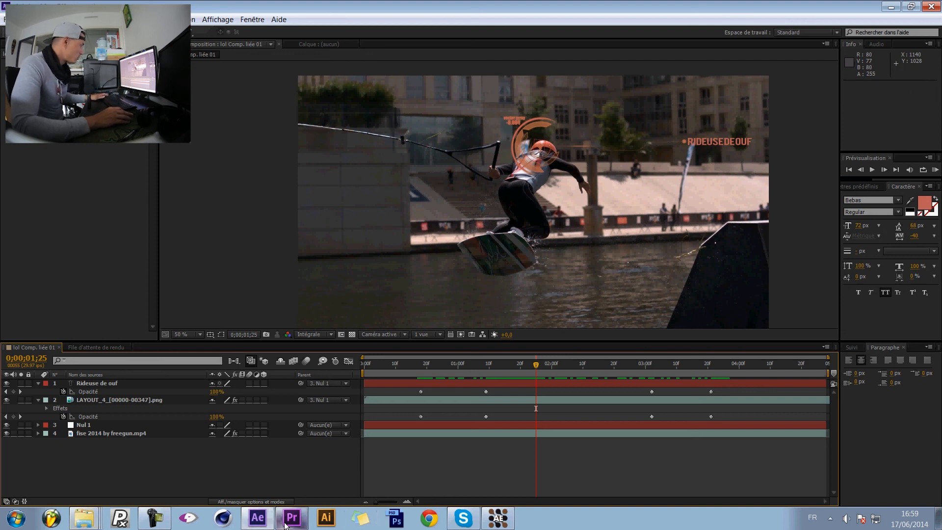
Step: Switch to Premiere Pro, enlarge the monitor area and render the entire work area of Séquence 01
left_click(292, 518)
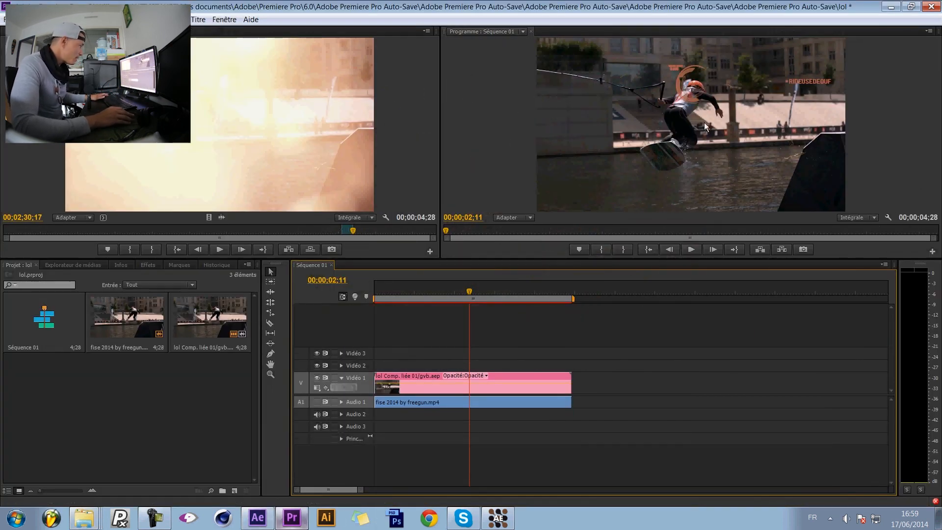
left_click_drag(538, 258, 540, 323)
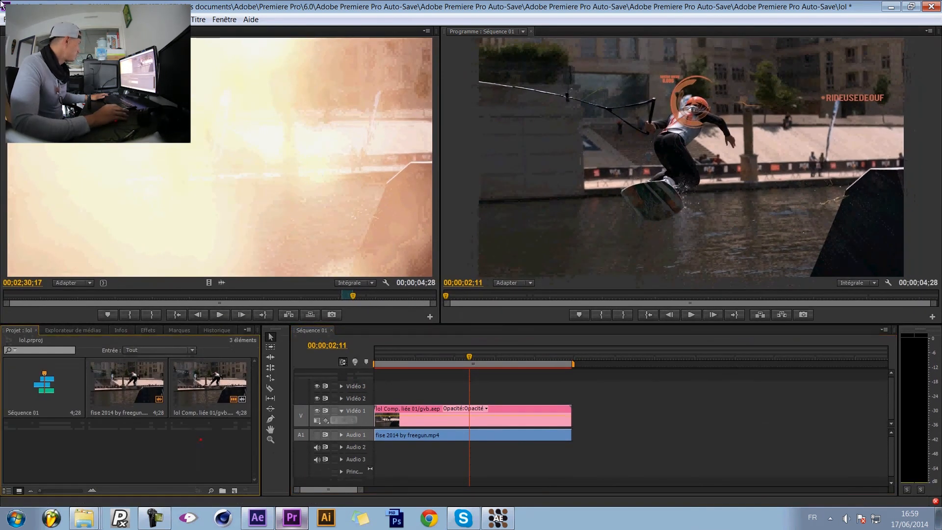
key("shift+5")
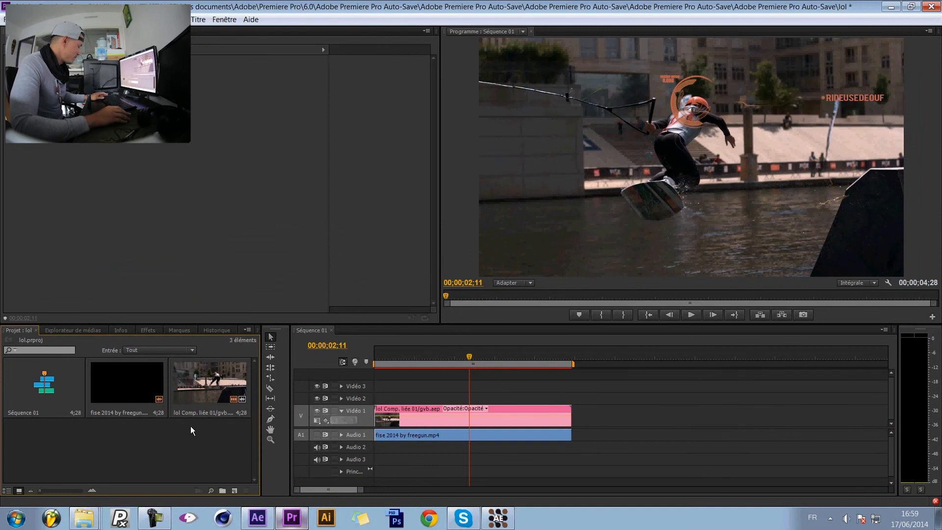
left_click(139, 19)
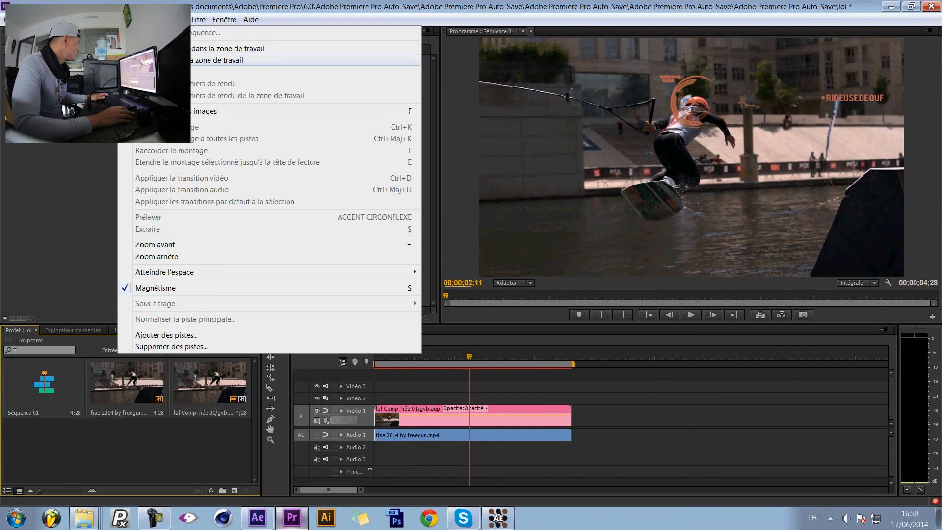
left_click(170, 61)
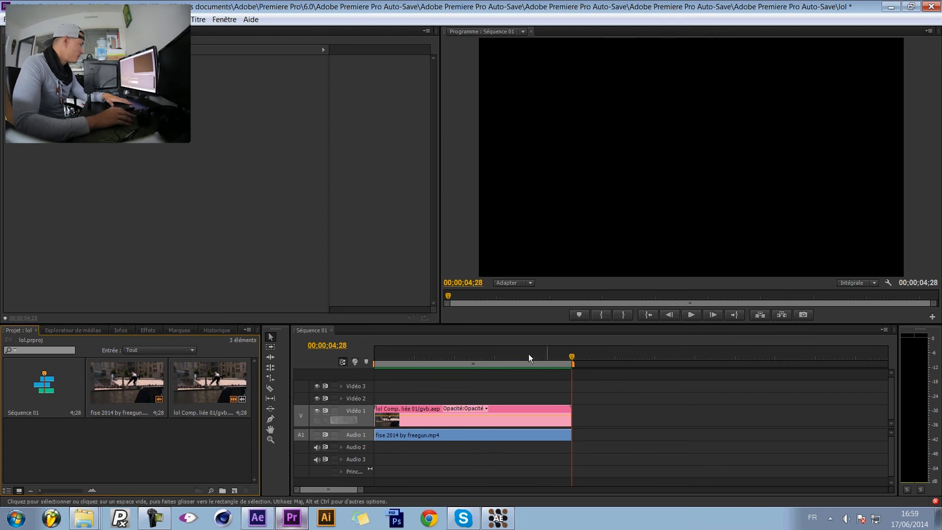
Step: Scrub through the rendered sequence to examine how the HUD and text follow the rider and fade
left_click_drag(572, 358, 441, 397)
left_click_drag(482, 394, 428, 403)
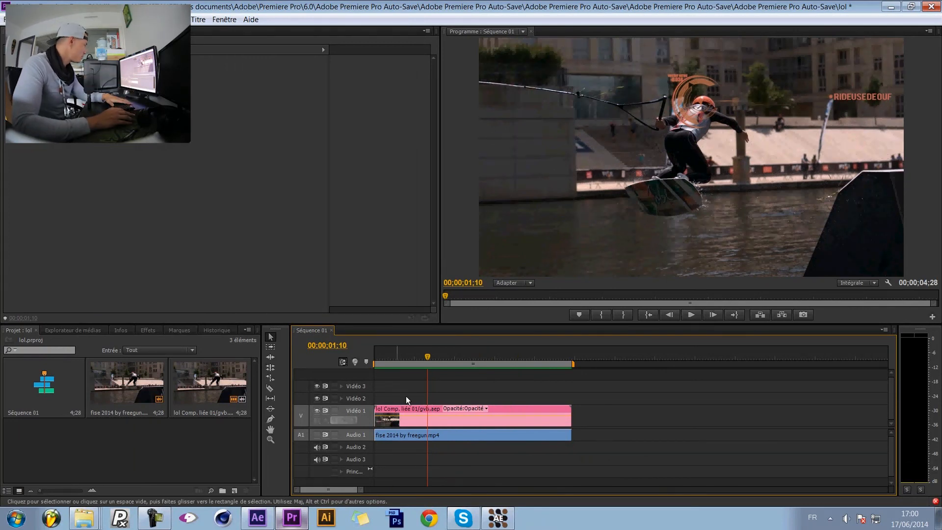
left_click(403, 361)
left_click_drag(413, 354, 497, 374)
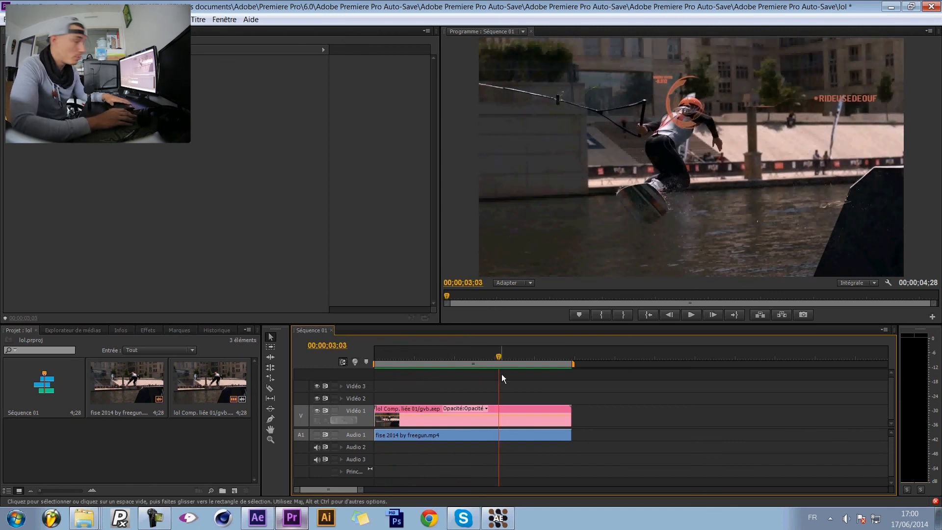
left_click_drag(498, 350, 474, 355)
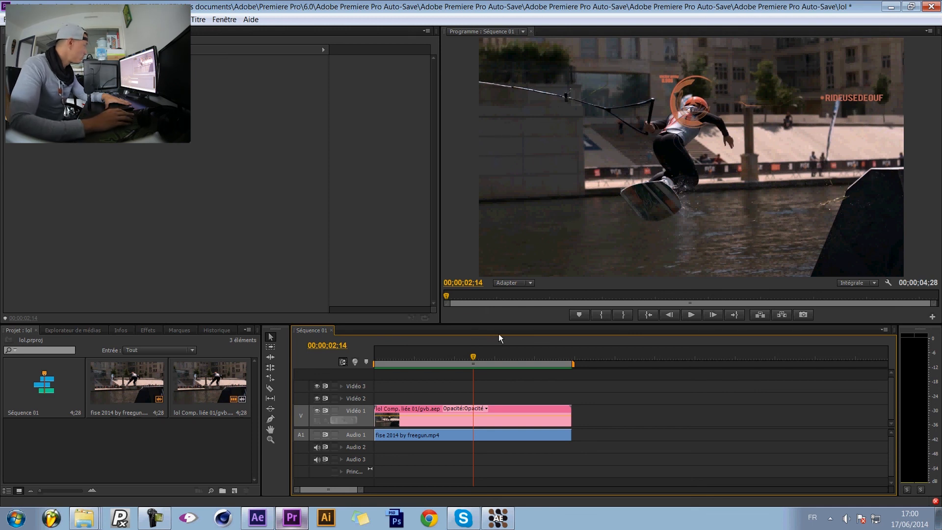
left_click(284, 210)
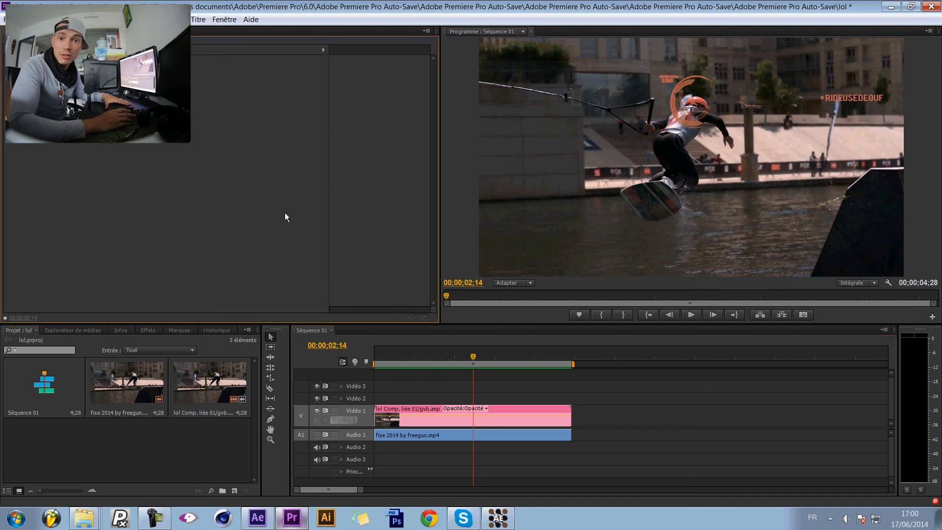